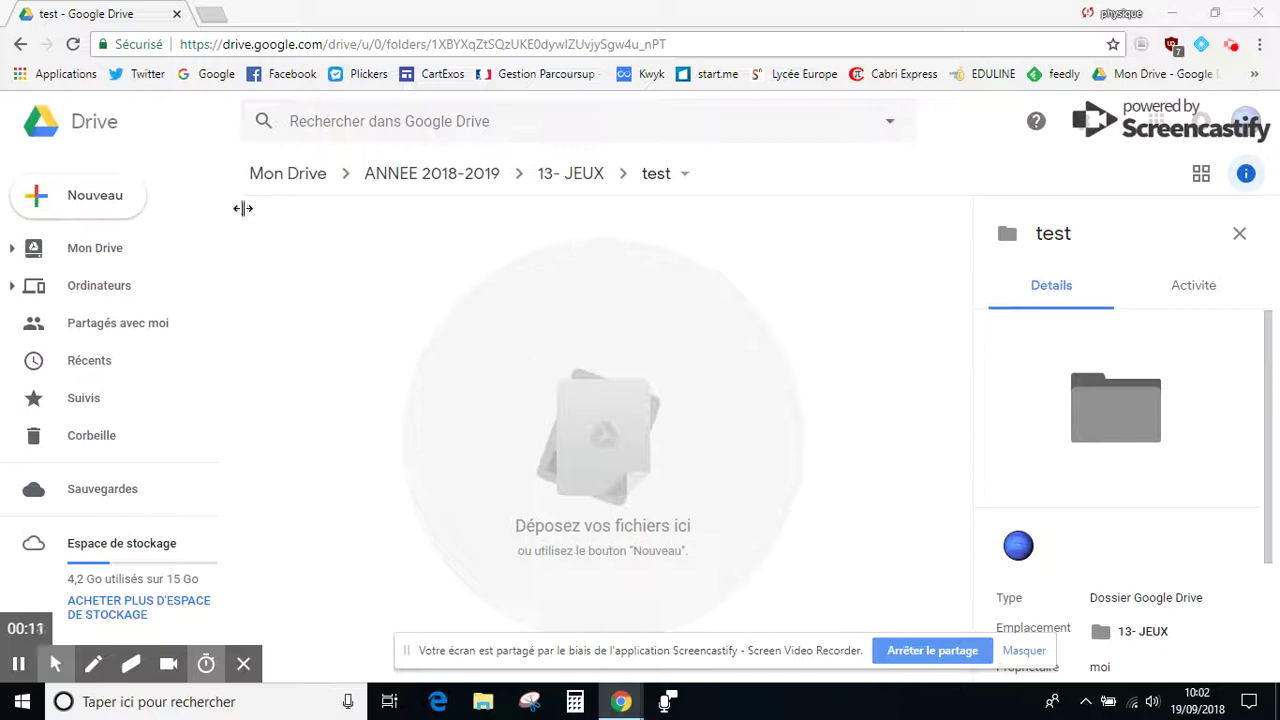
# Step: Create a blank Google Sheets spreadsheet in the Drive folder test
pyautogui.click(116, 200)
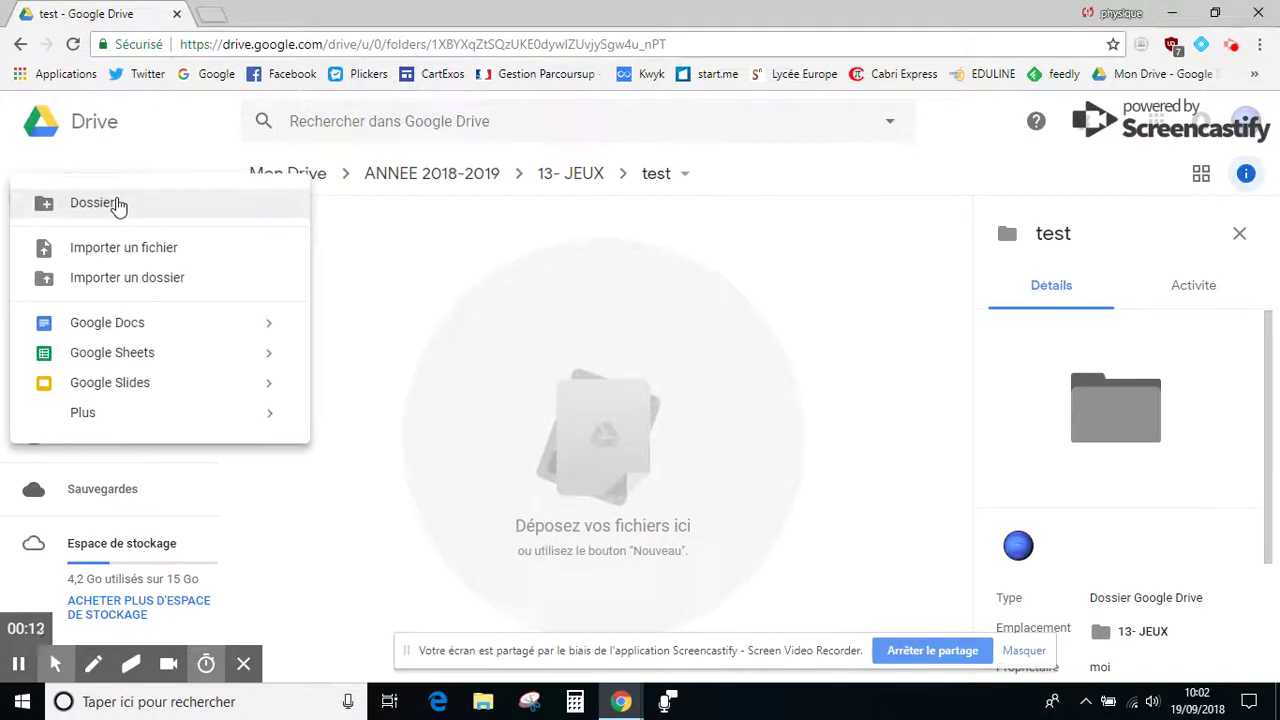
pyautogui.click(118, 365)
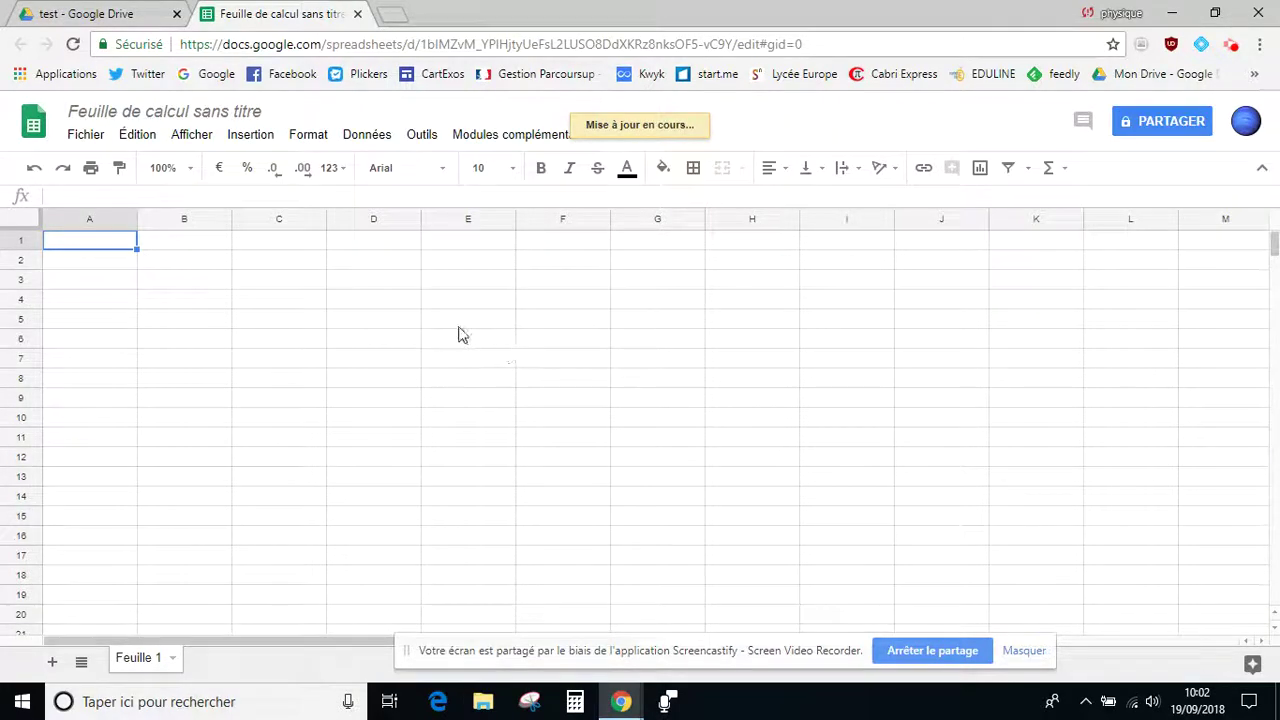
pyautogui.moveTo(490, 648); pyautogui.dragTo(655, 648)
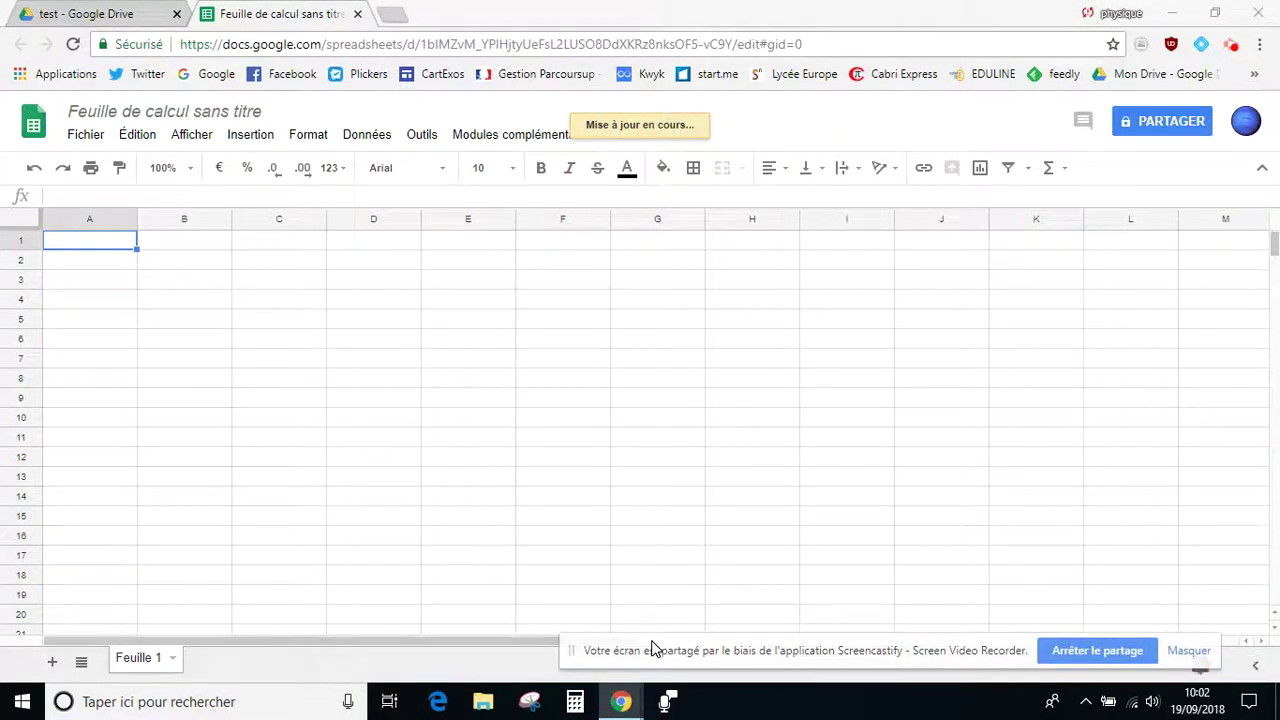
# Step: Load the Flippity Flashcards template into the spreadsheet using the Flippity add-on's template picker
pyautogui.click(469, 138)
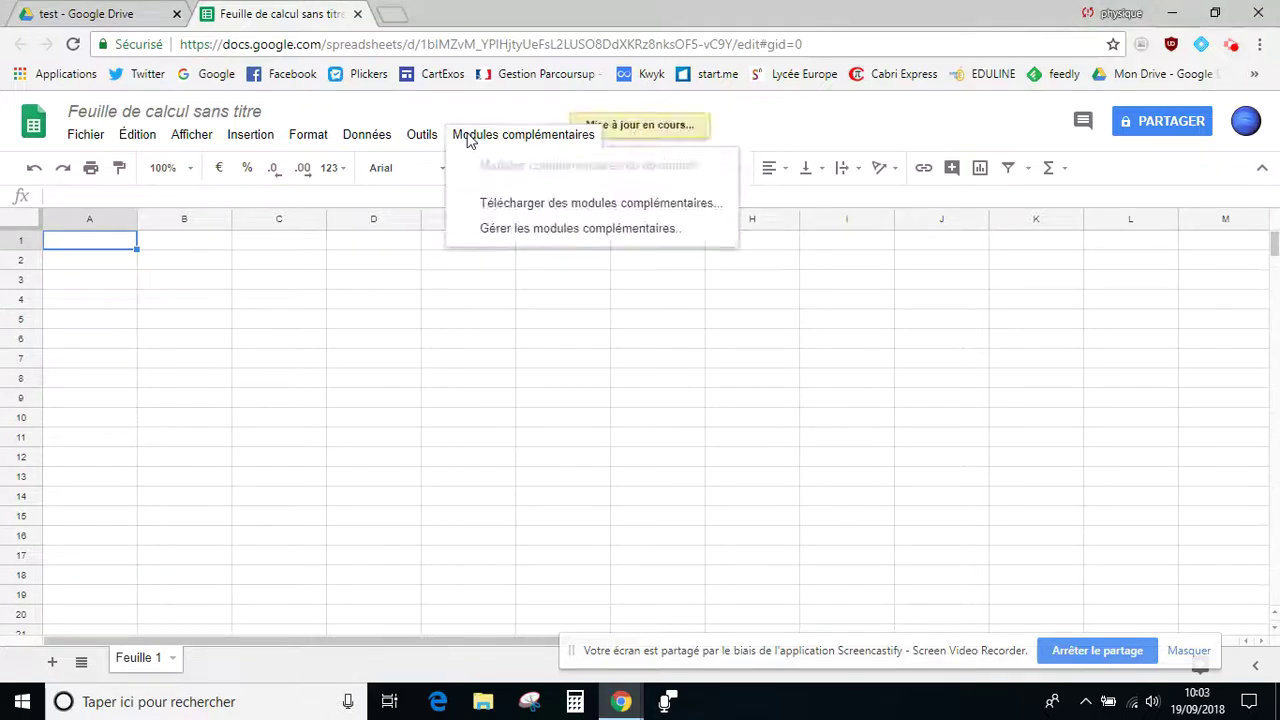
pyautogui.click(394, 263)
pyautogui.click(490, 134)
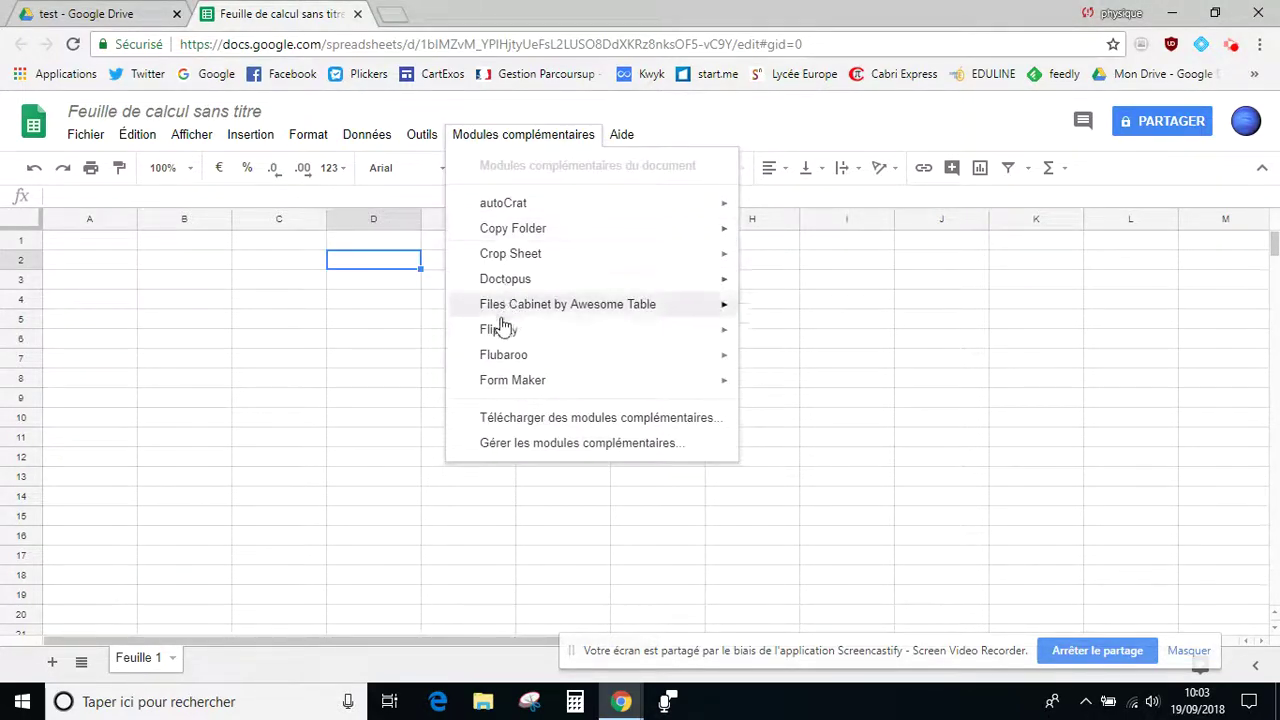
pyautogui.moveTo(587, 342)
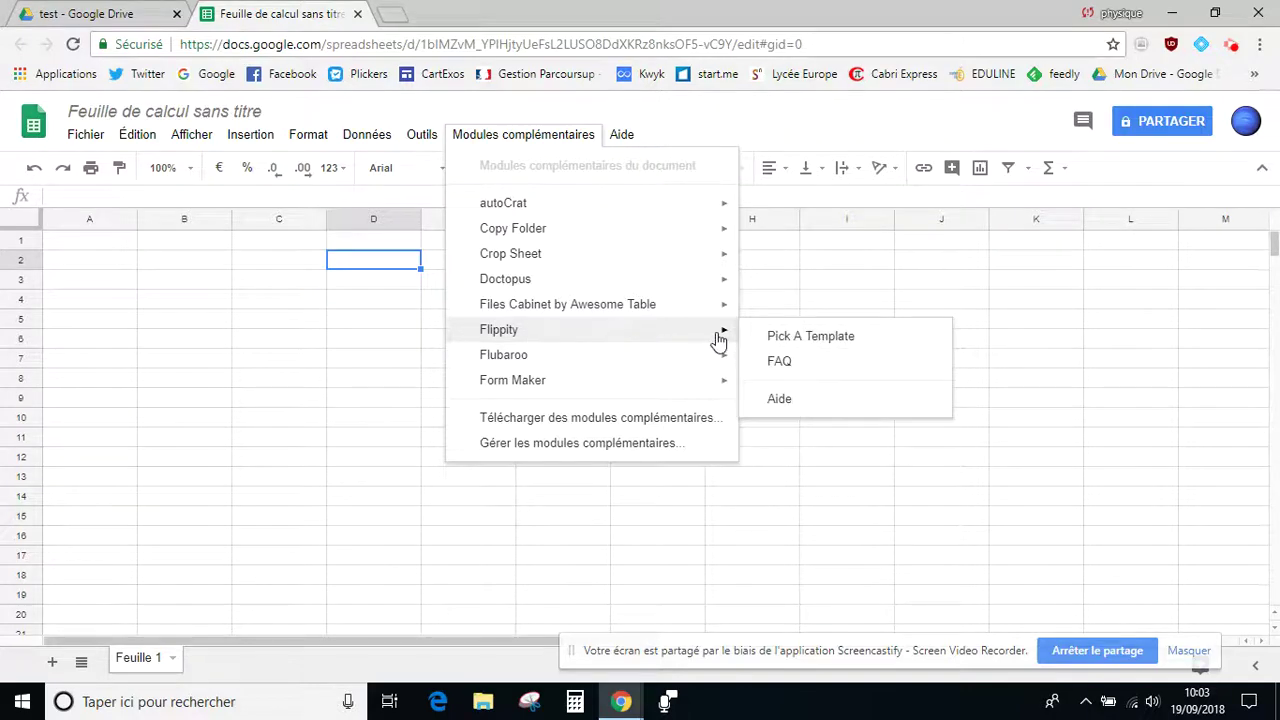
pyautogui.click(830, 345)
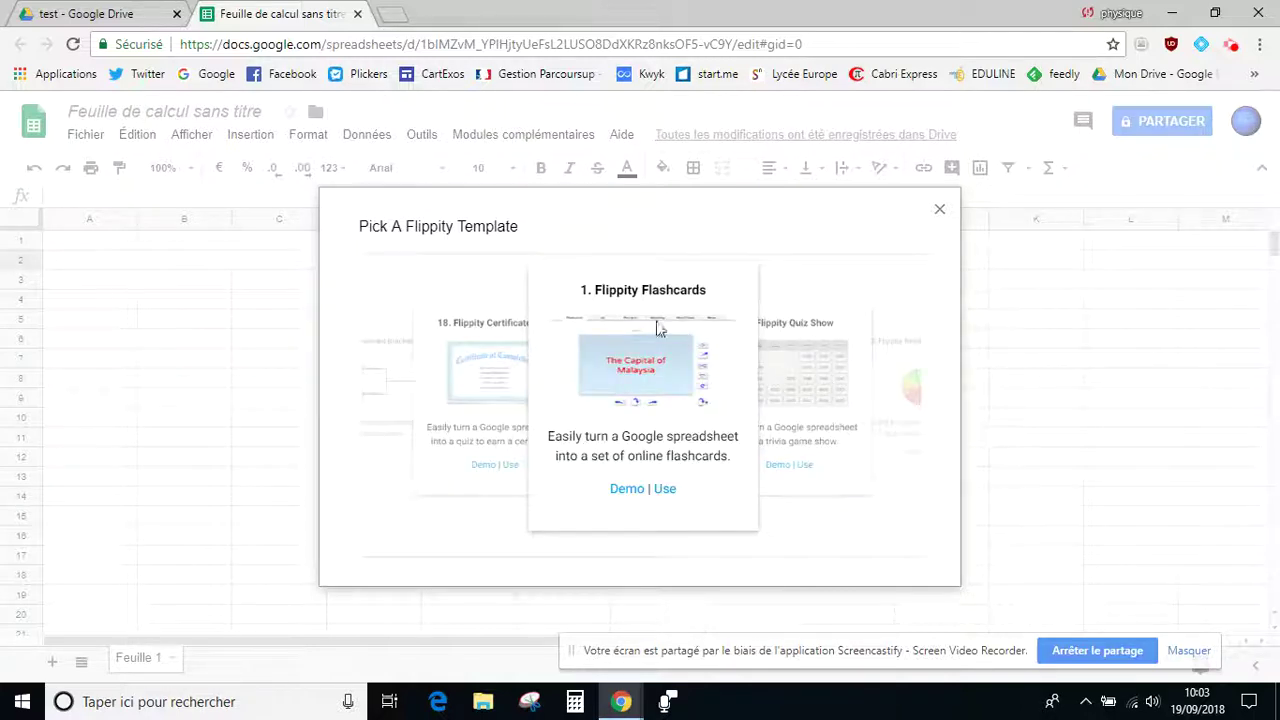
pyautogui.click(665, 490)
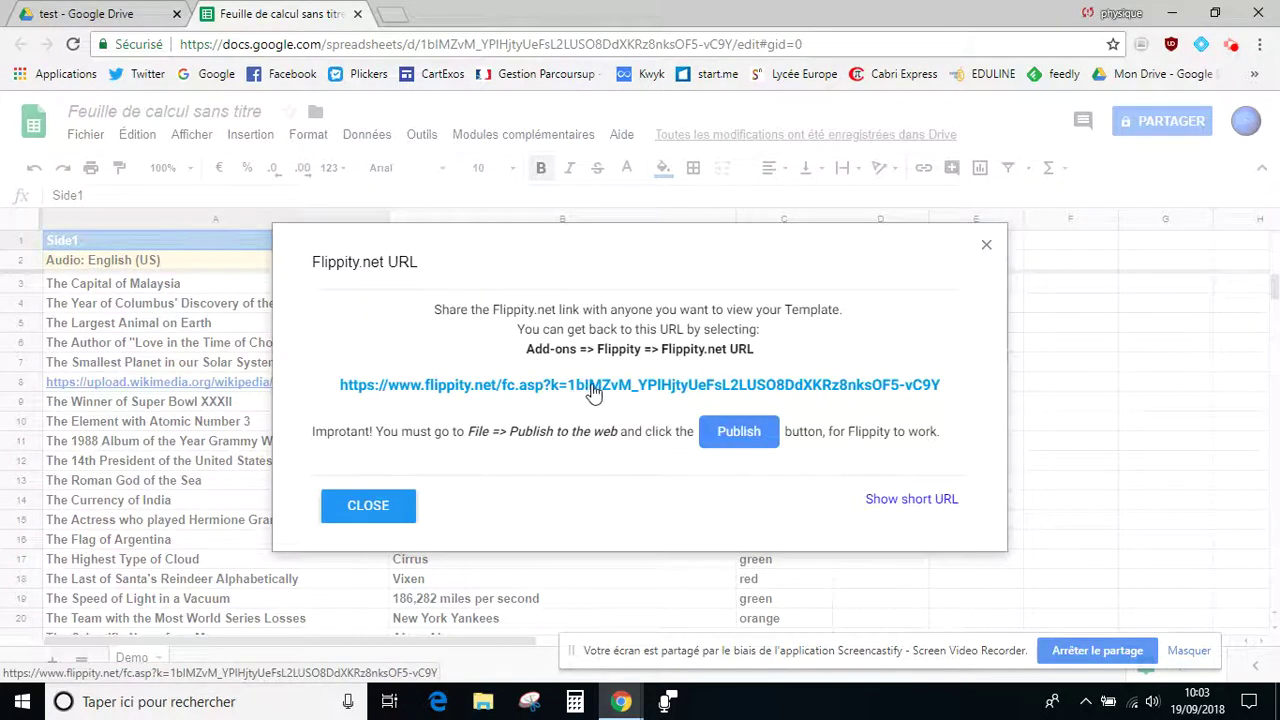
# Step: Copy the address of the generated Flippity.net link and close its dialog
pyautogui.rightClick(561, 388)
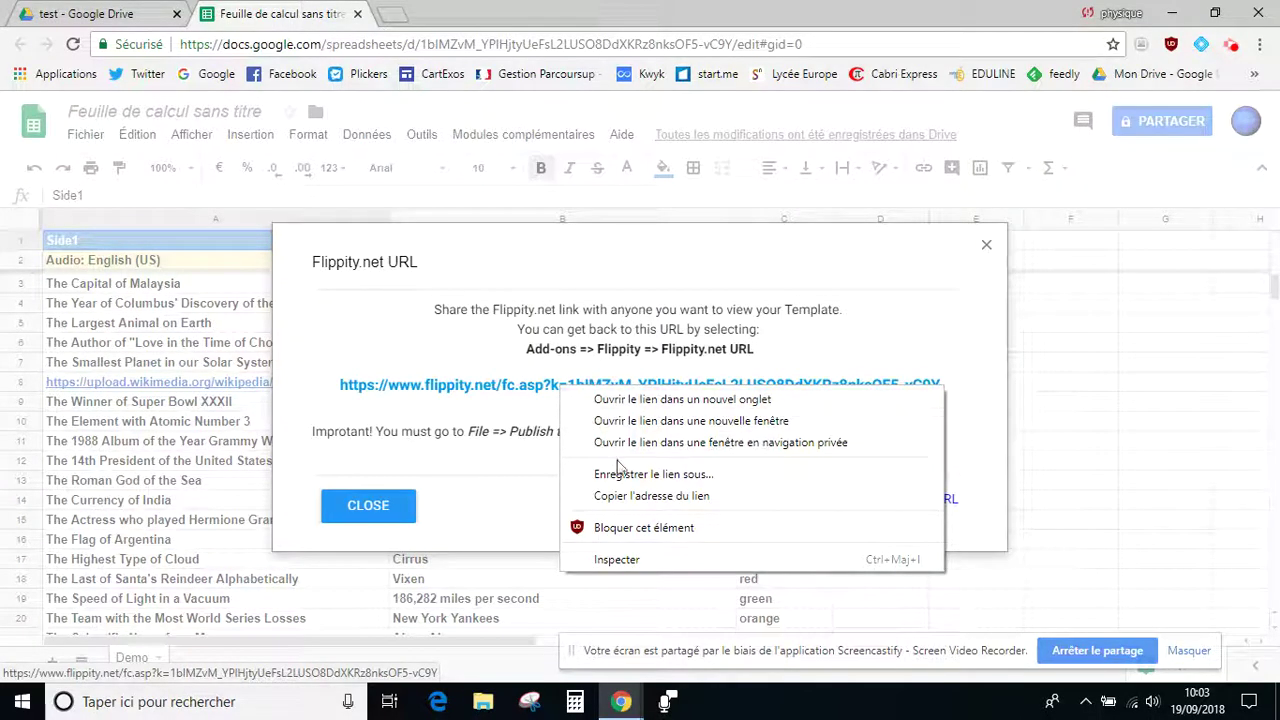
pyautogui.click(627, 496)
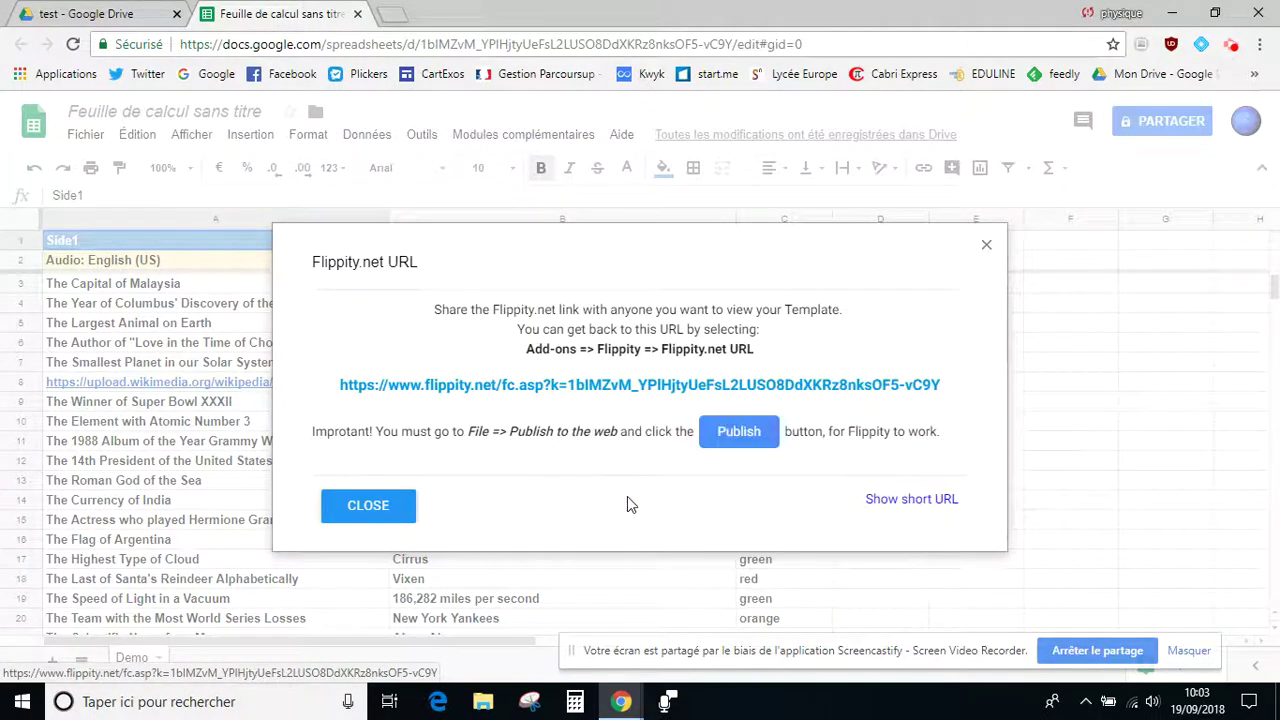
pyautogui.click(986, 247)
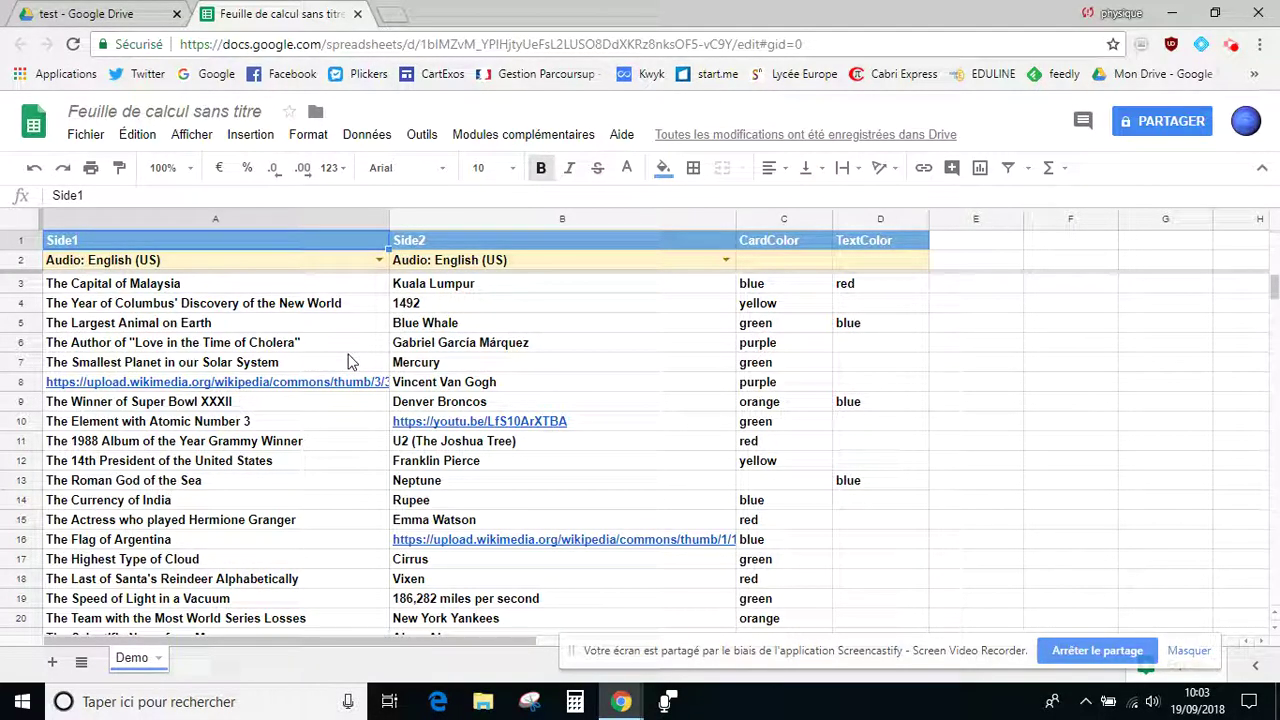
# Step: Publish the entire spreadsheet to the web as a web page, confirm the publication and close the dialog
pyautogui.click(86, 137)
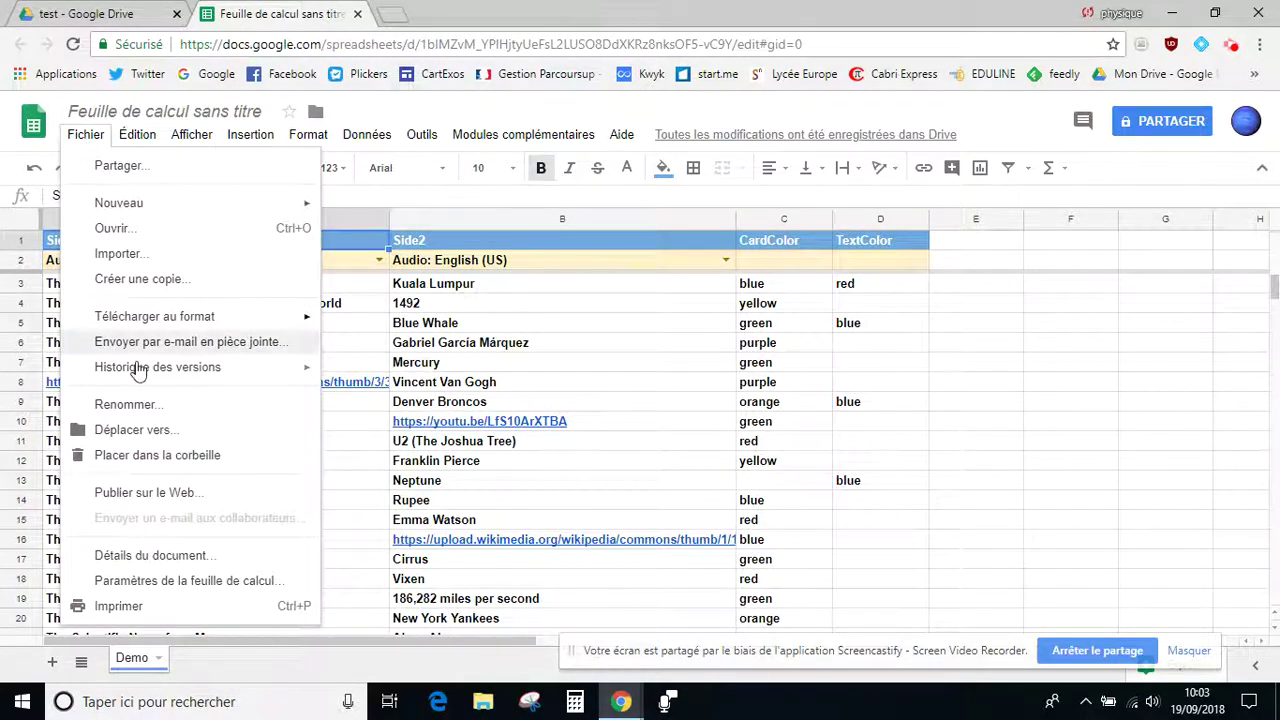
pyautogui.click(140, 493)
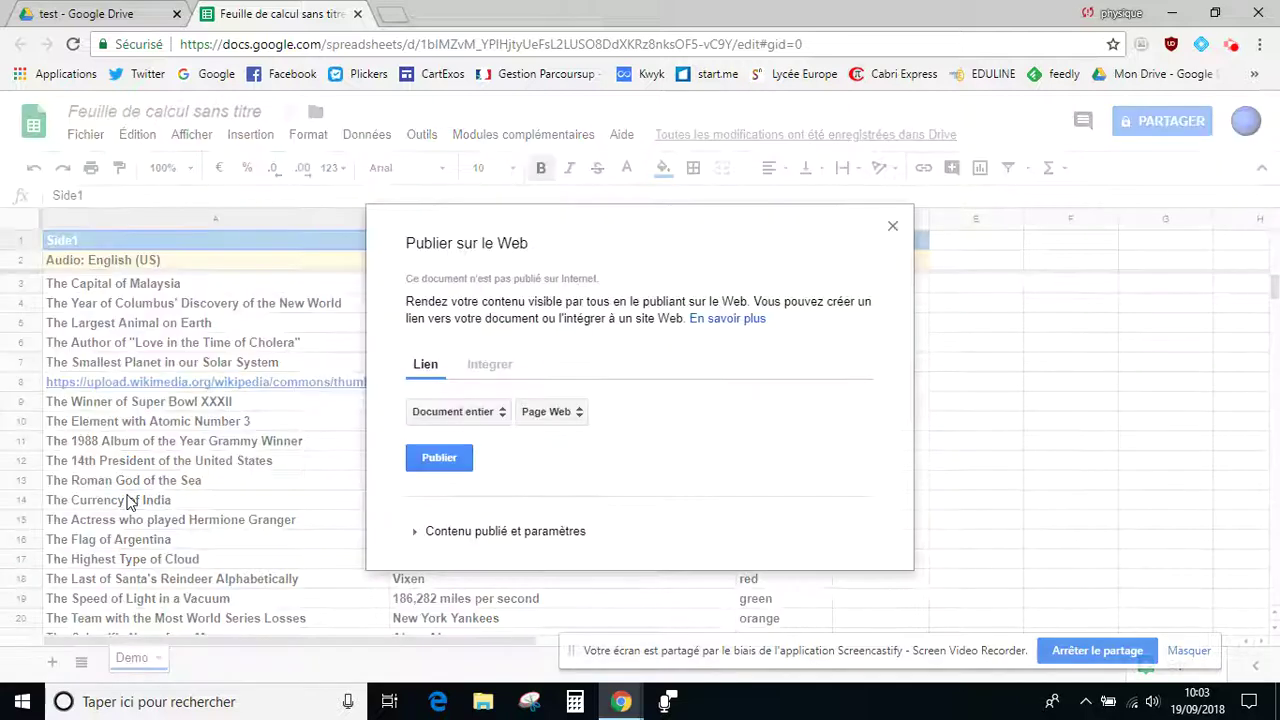
pyautogui.click(437, 466)
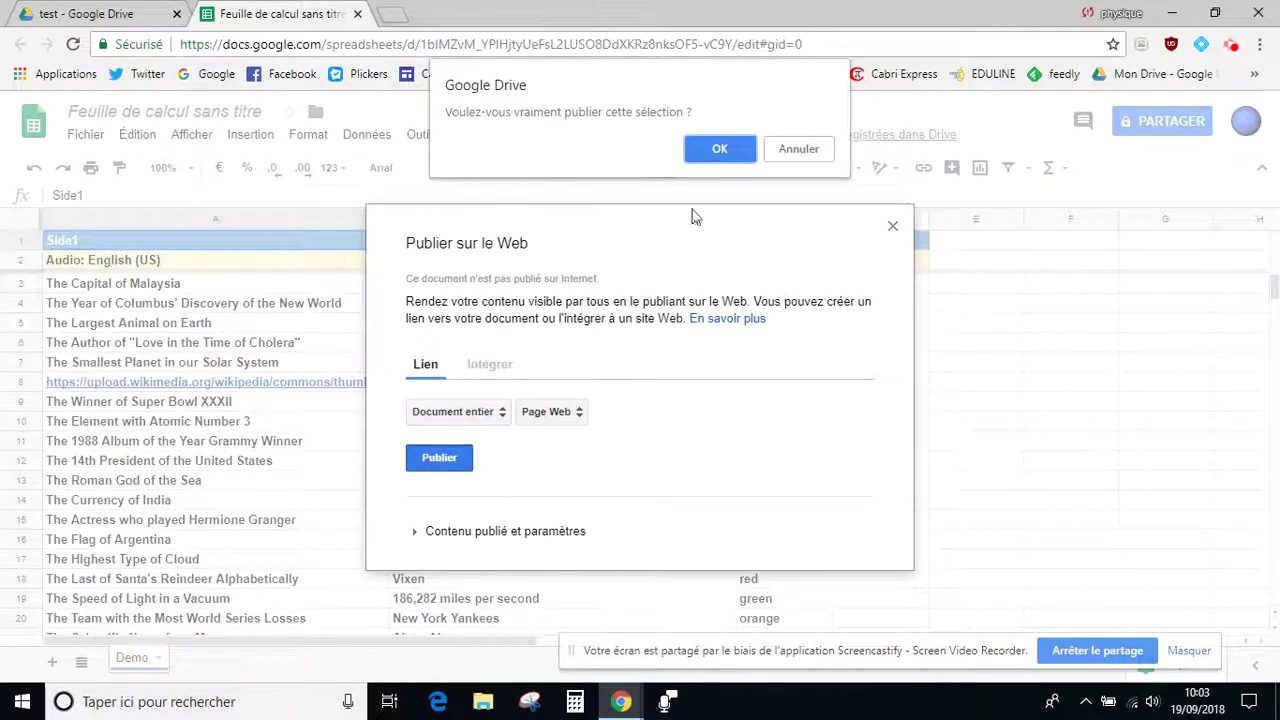
pyautogui.click(727, 149)
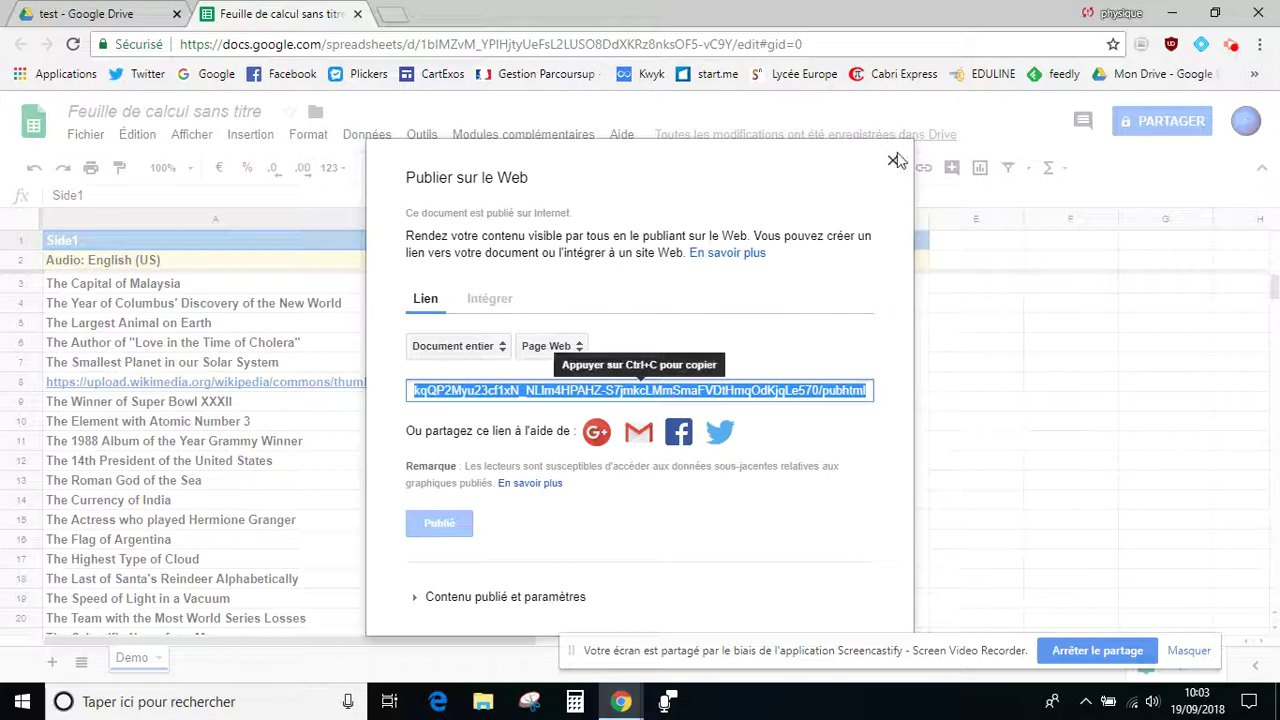
pyautogui.click(893, 163)
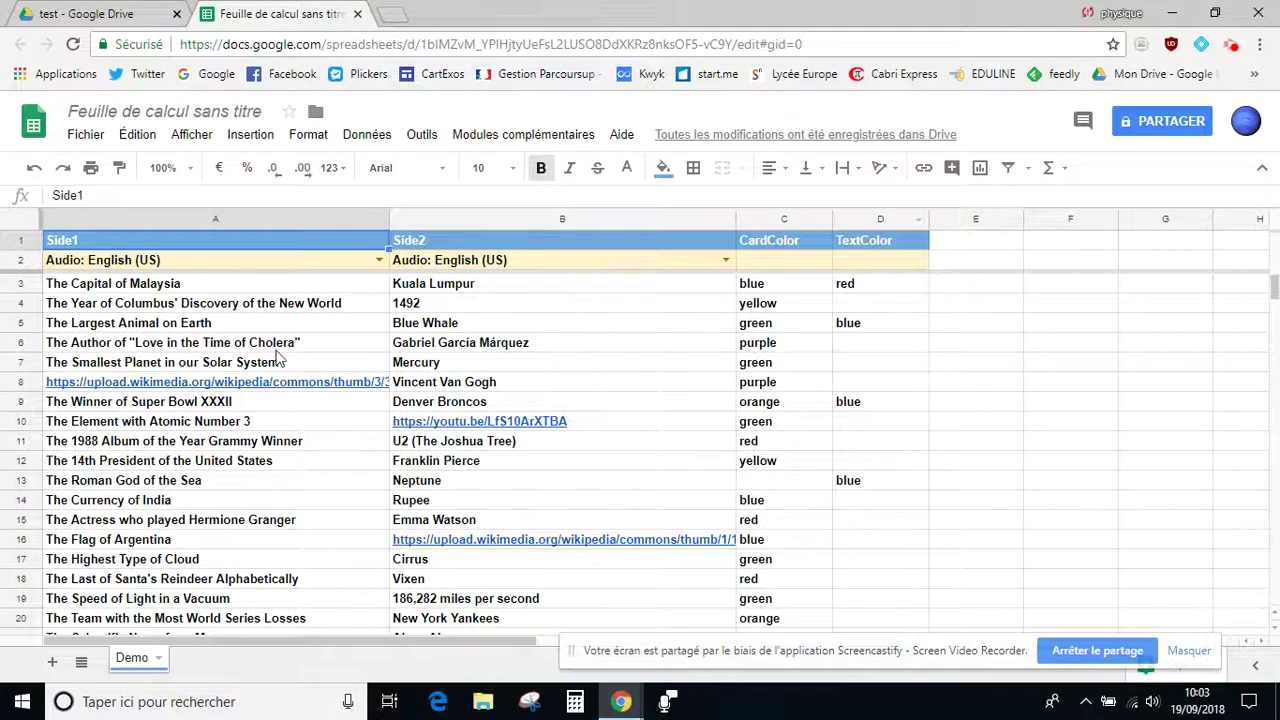
# Step: Open the copied Flippity link in a new browser tab and advance through the flashcards to the fourth card
pyautogui.click(393, 14)
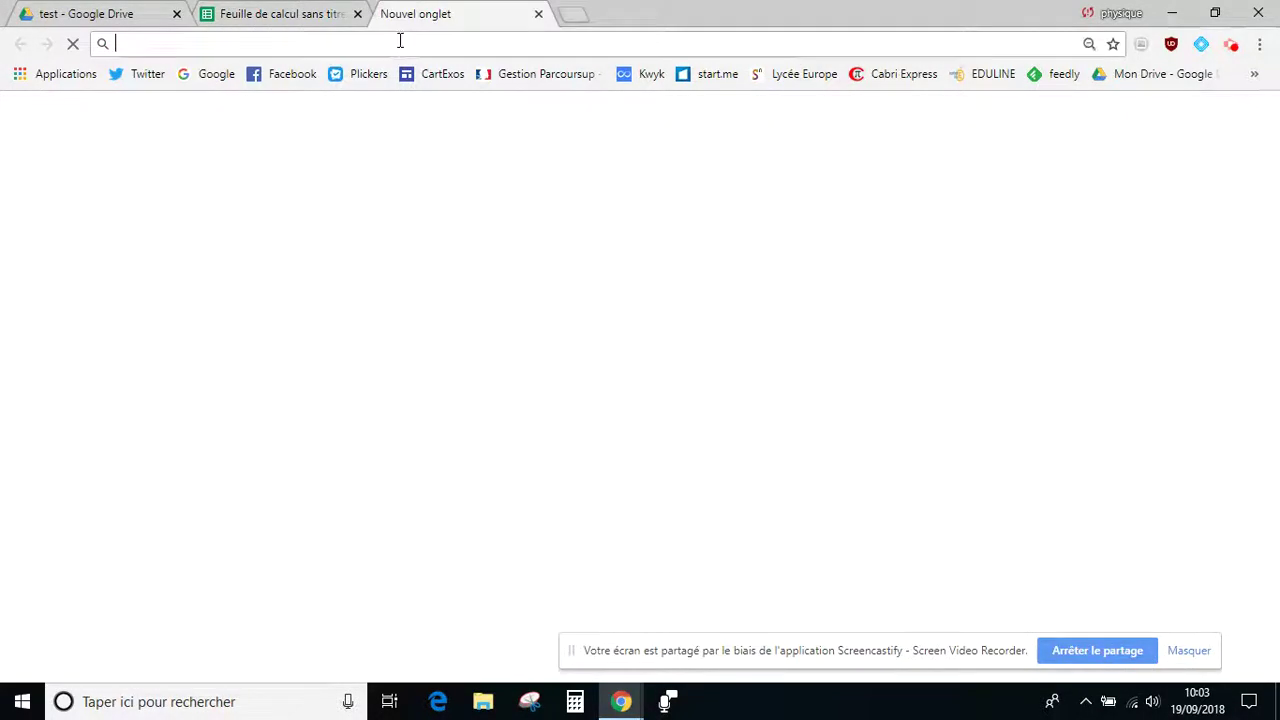
pyautogui.write('https://www.flippity.net/fc.asp?k=1bIMZvM_YPIHjtyUeFsL2LUSO8DdXKRz8nksOF5-vC9Y')
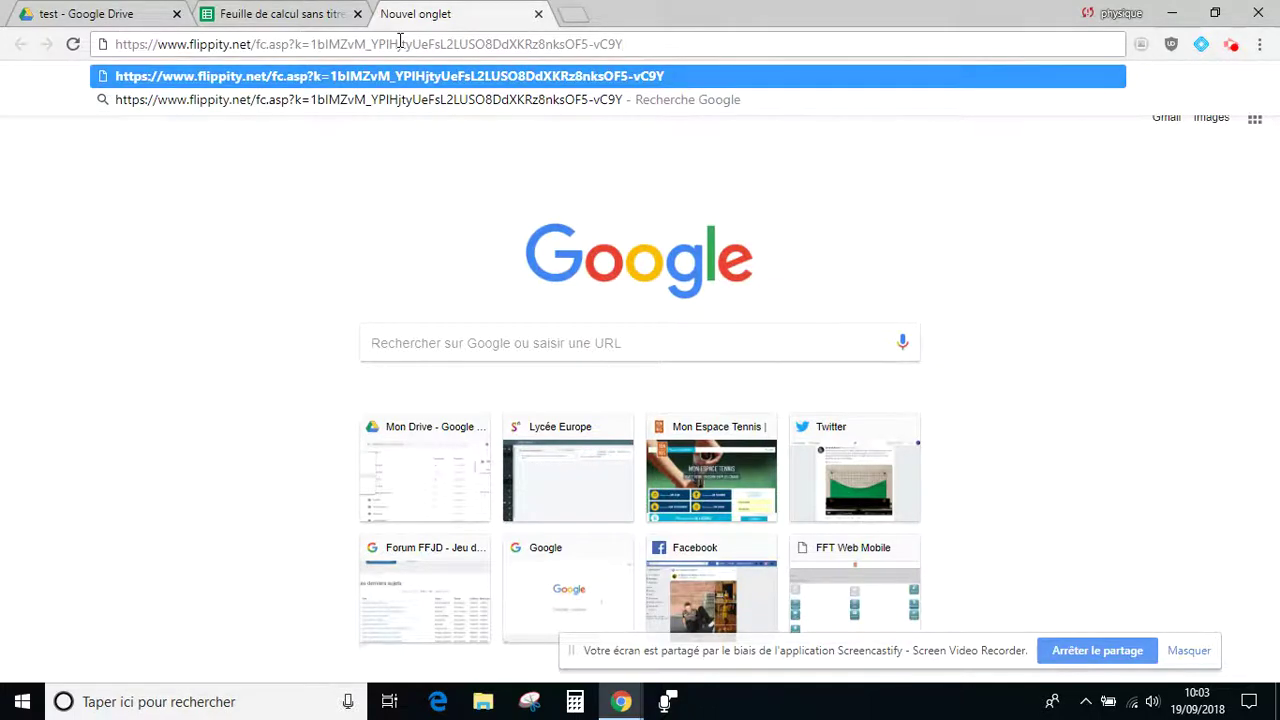
pyautogui.press('Return')
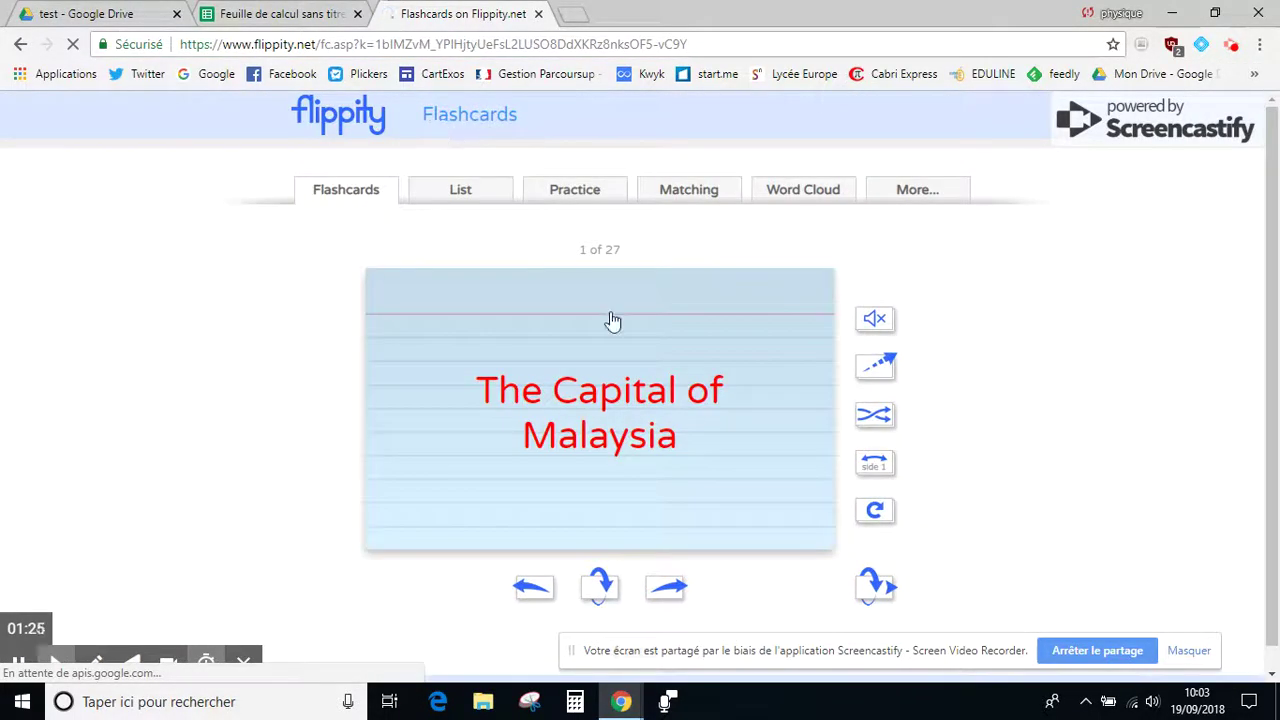
pyautogui.click(667, 592)
pyautogui.click(667, 592)
pyautogui.click(667, 592)
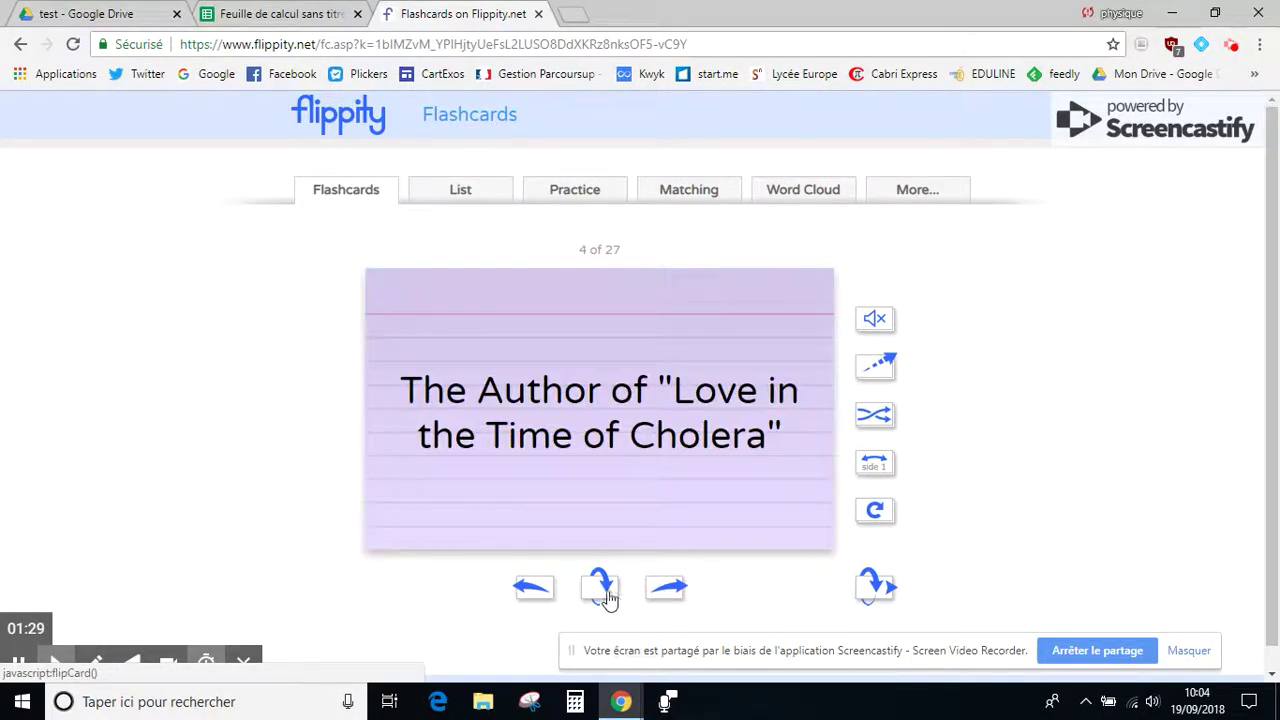
# Step: Return to the spreadsheet and clear all demo flashcard entries from row 3 down in columns A to D
pyautogui.click(260, 14)
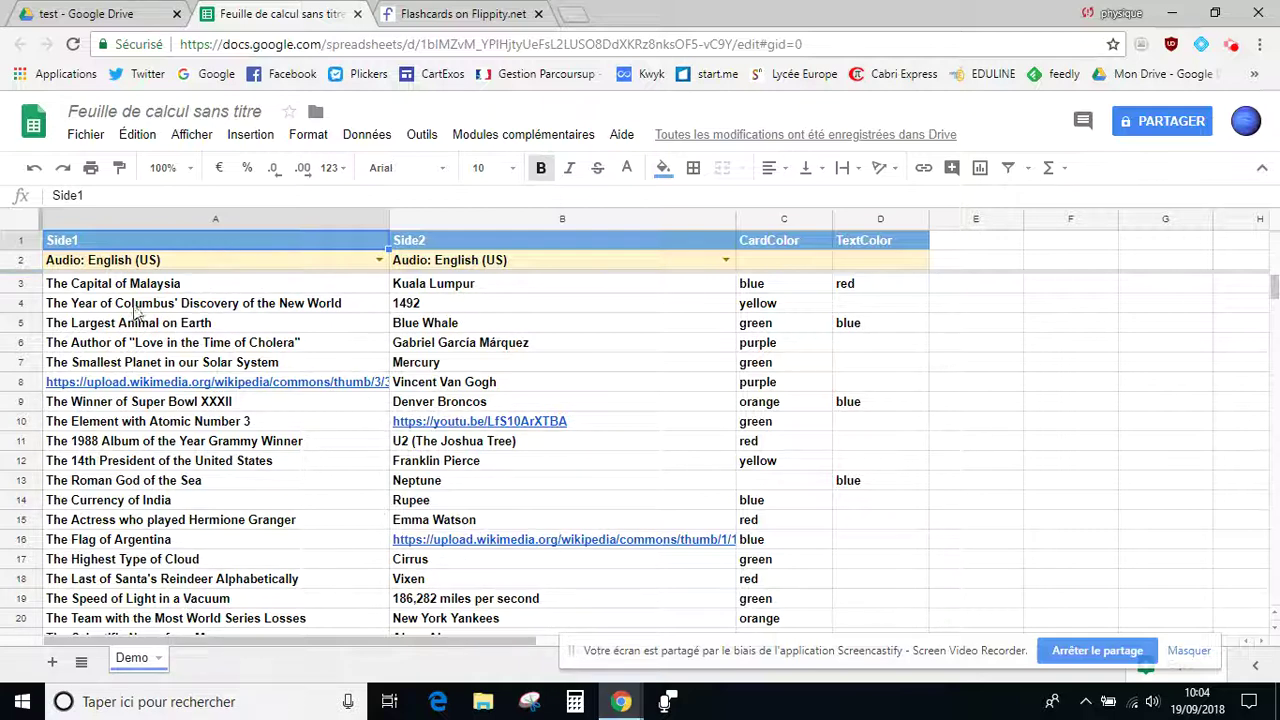
pyautogui.moveTo(112, 288); pyautogui.dragTo(846, 524)
pyautogui.press('Delete')
pyautogui.click(677, 606)
pyautogui.scroll(5, 563, 557)
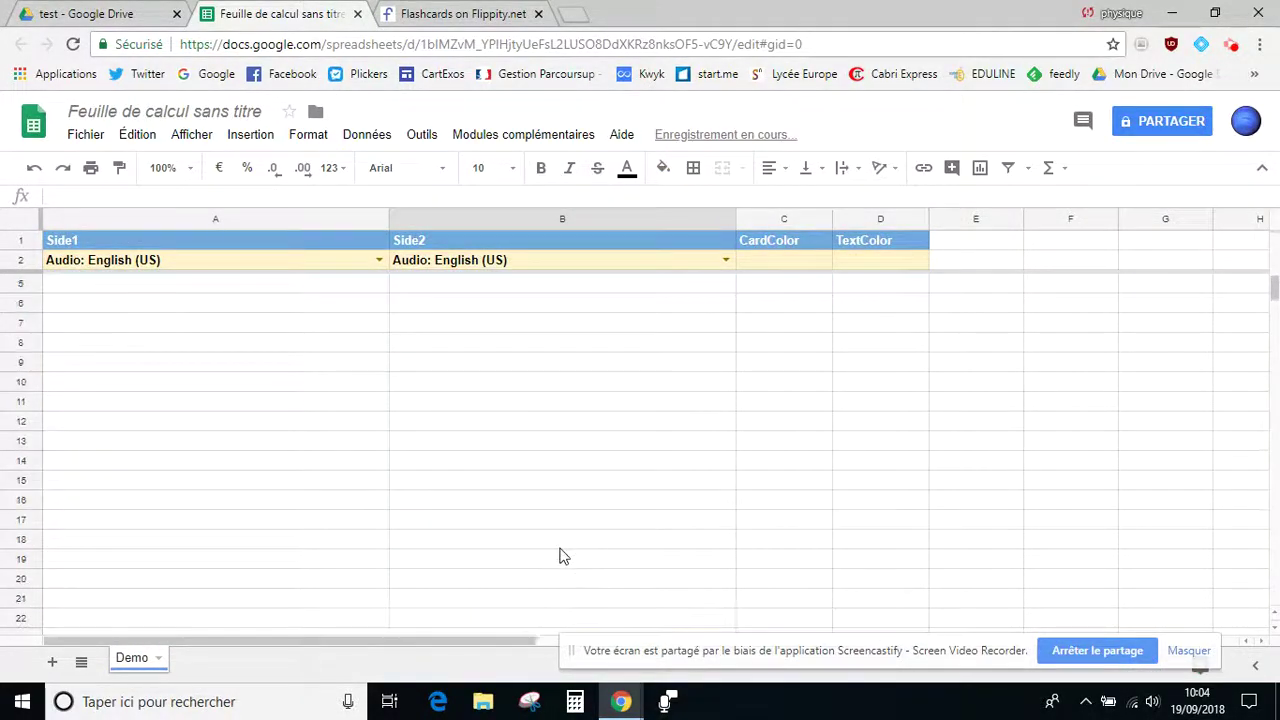
pyautogui.click(227, 287)
pyautogui.click(466, 287)
pyautogui.click(313, 287)
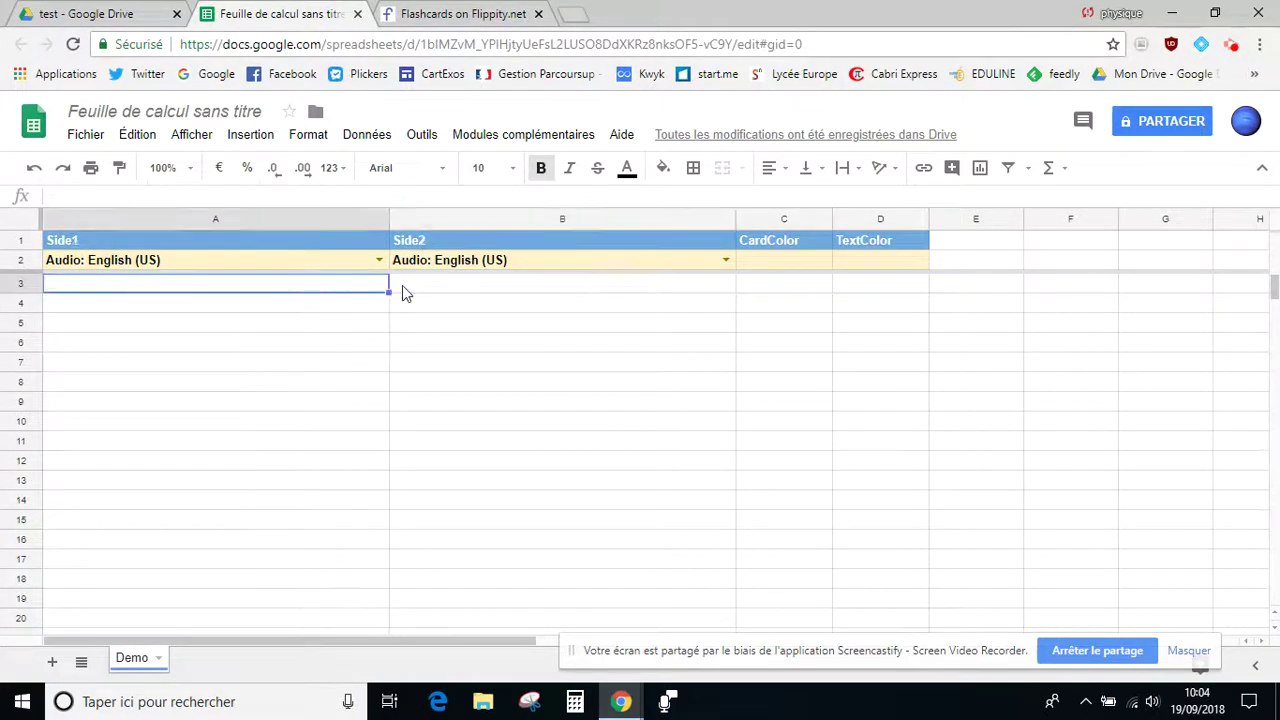
pyautogui.click(404, 288)
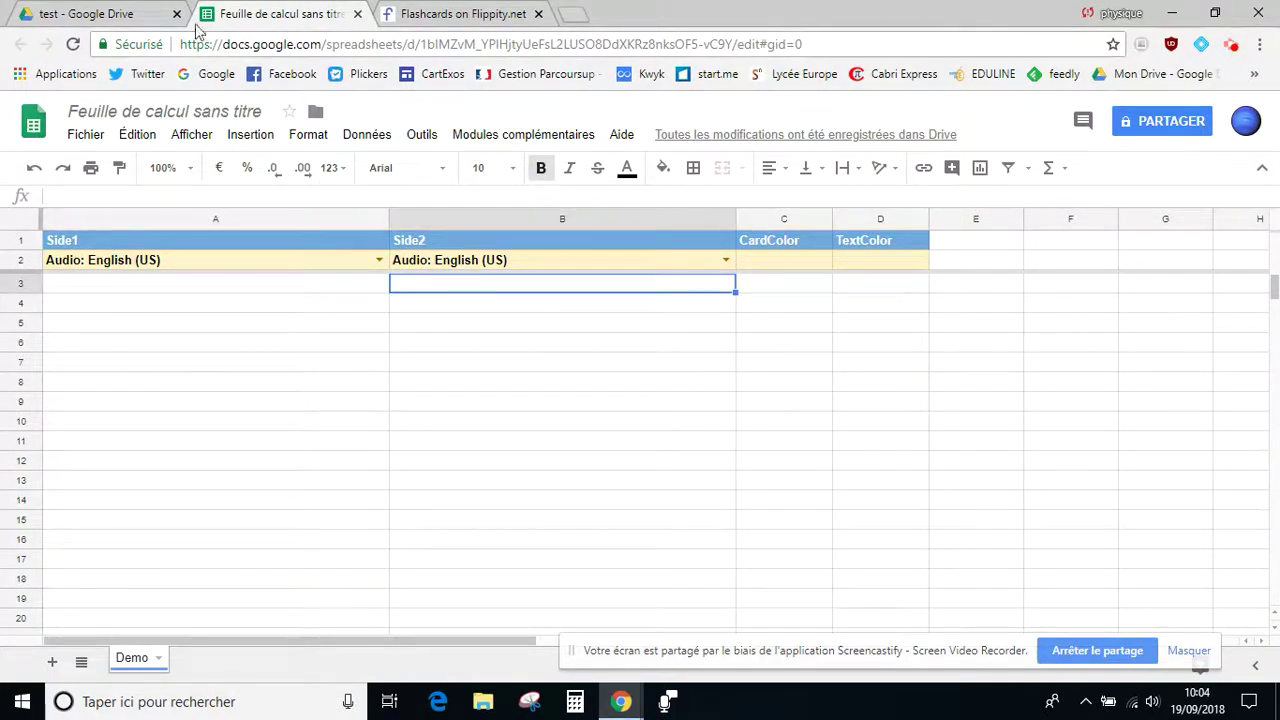
# Step: Check the spreadsheet's entry in the Drive folder, then rename the spreadsheet as test
pyautogui.click(90, 14)
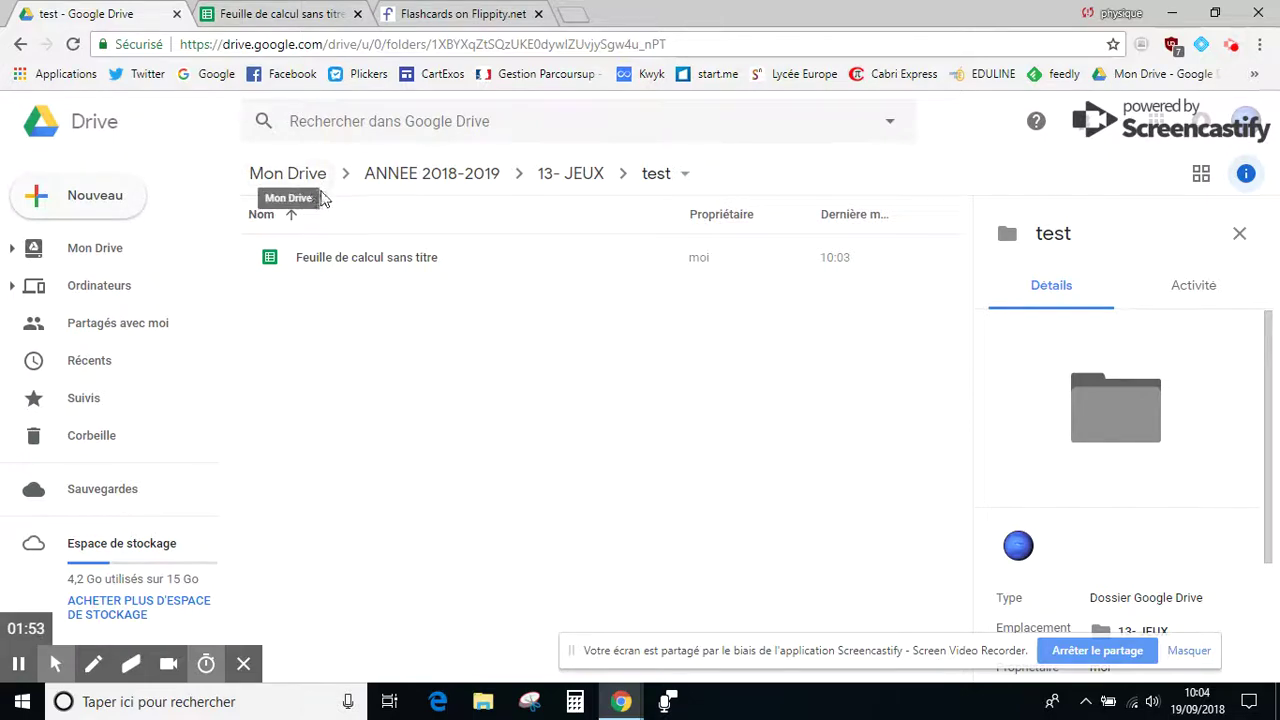
pyautogui.click(270, 14)
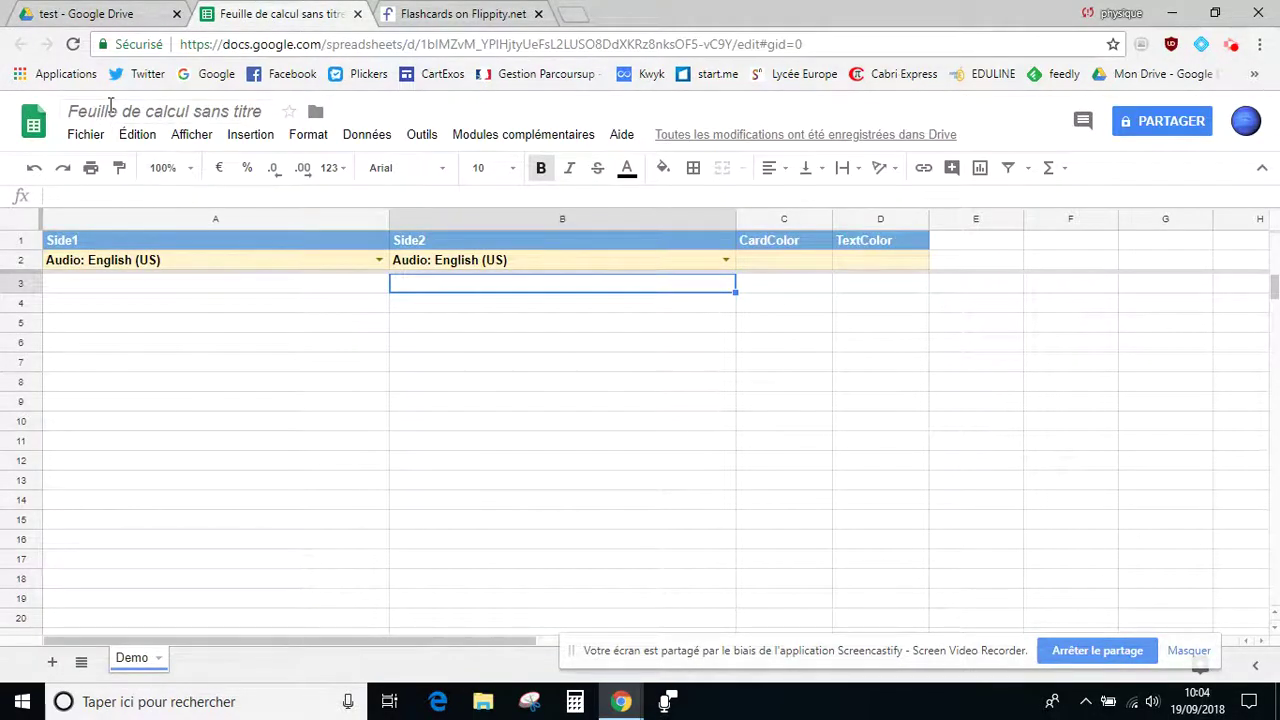
pyautogui.click(105, 111)
pyautogui.write('test')
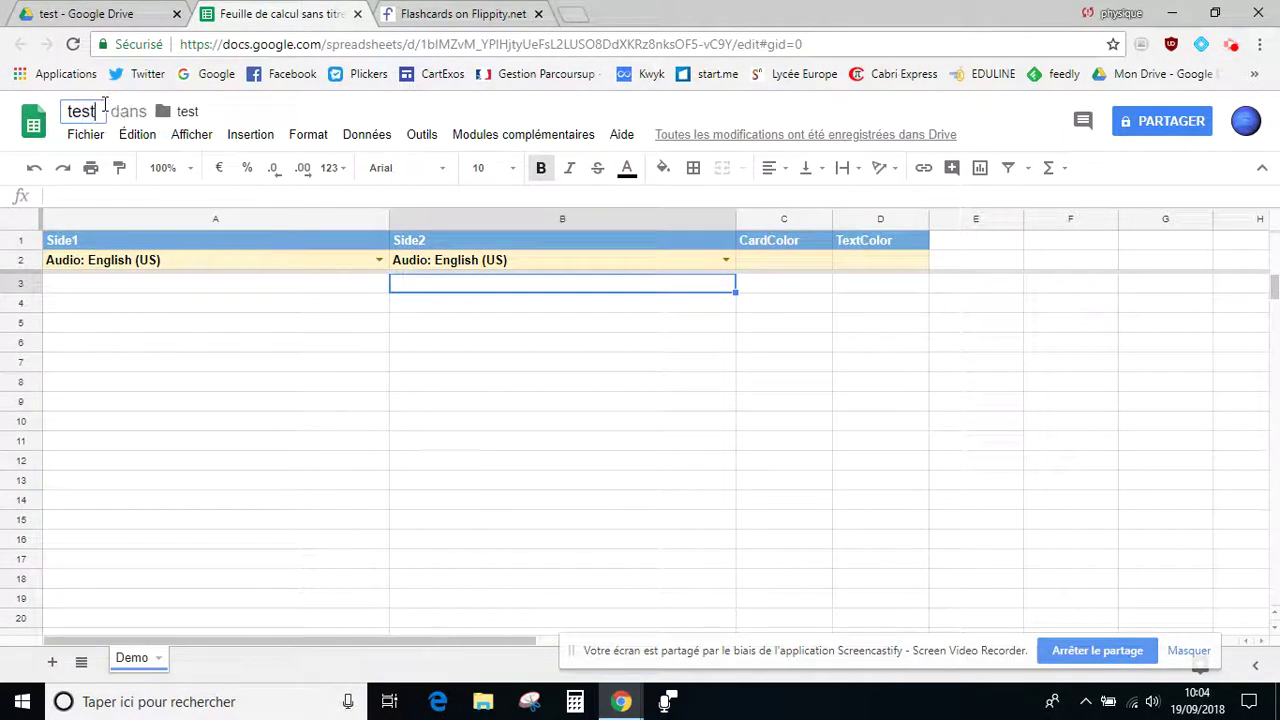
pyautogui.press('Return')
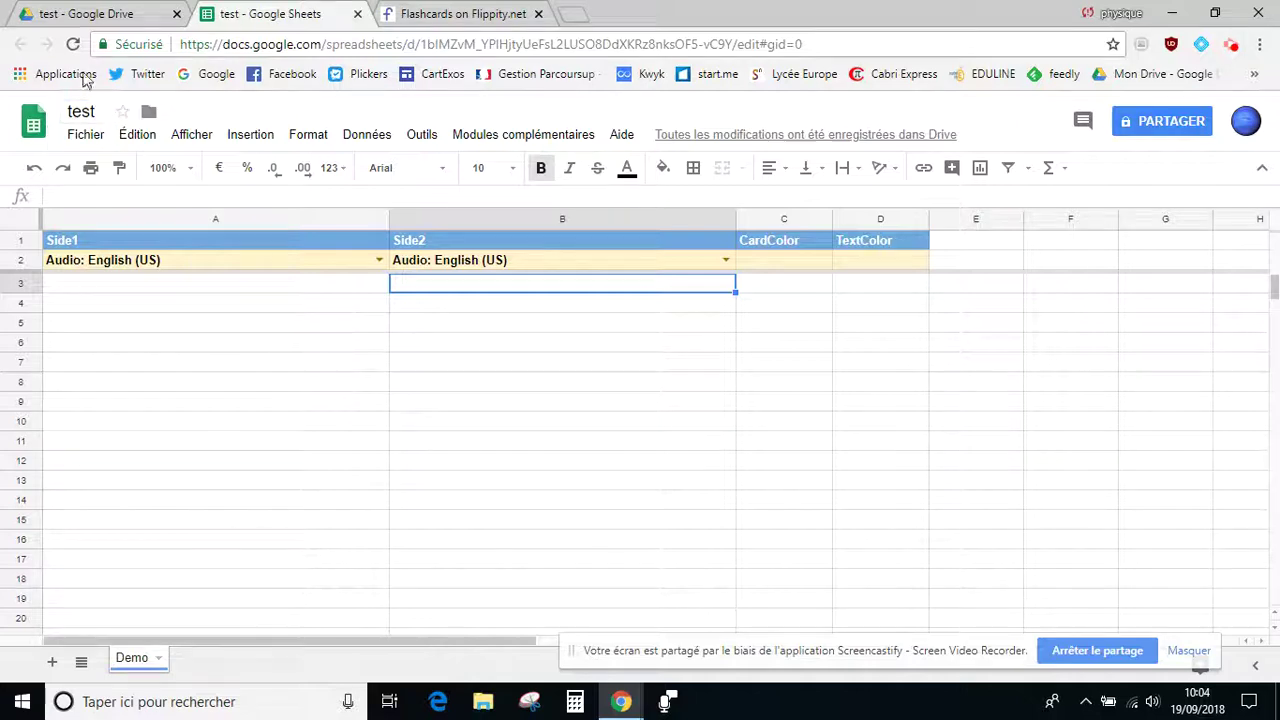
# Step: Create a blank Google Form in the Drive folder test and title it test
pyautogui.click(85, 14)
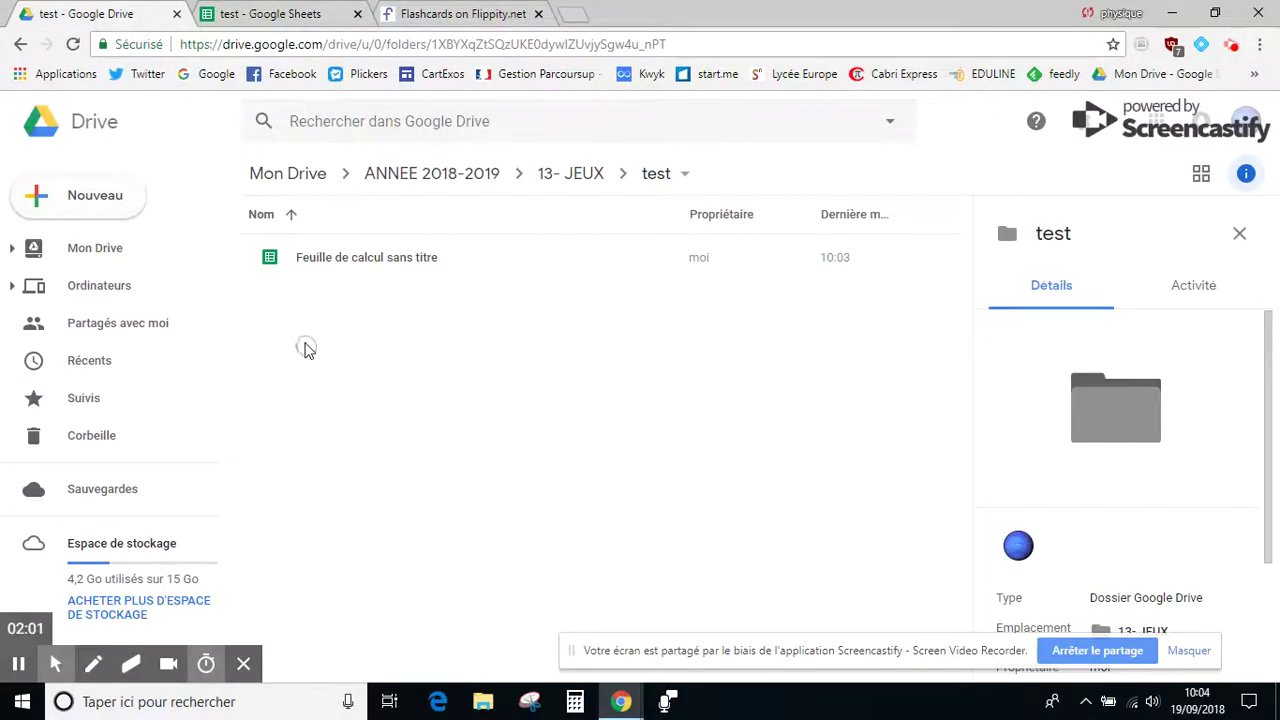
pyautogui.click(80, 199)
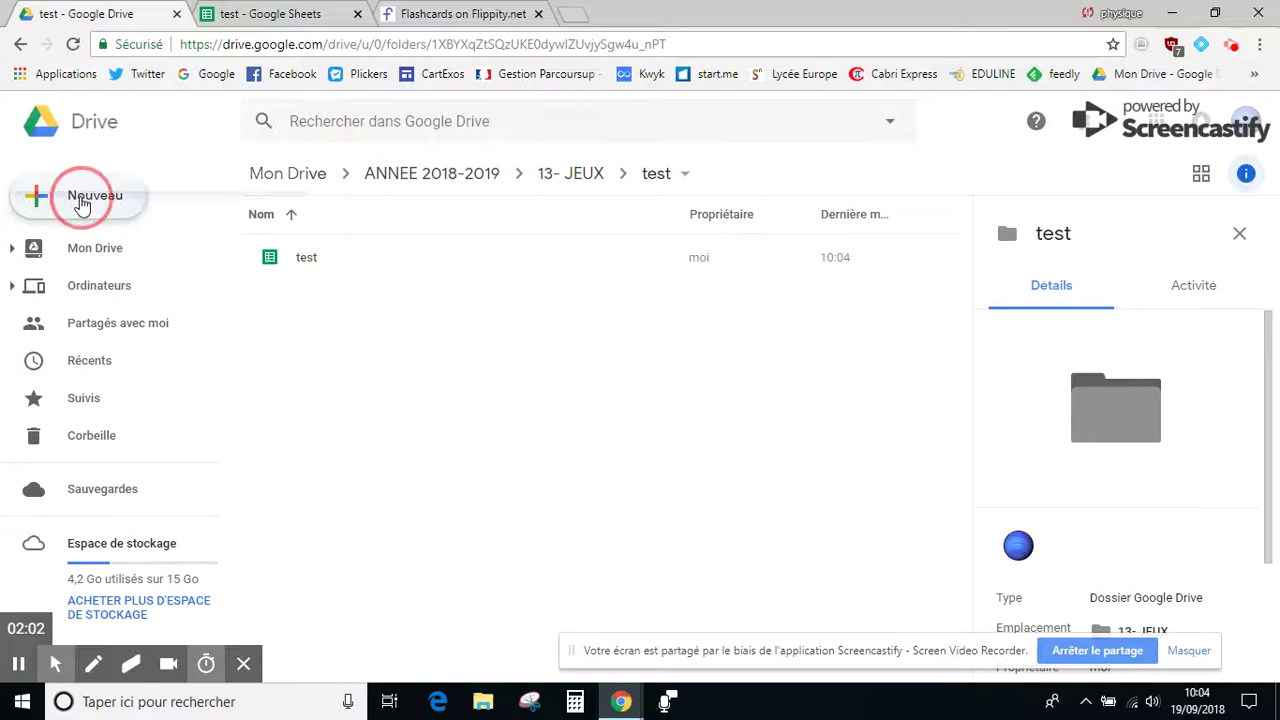
pyautogui.click(103, 412)
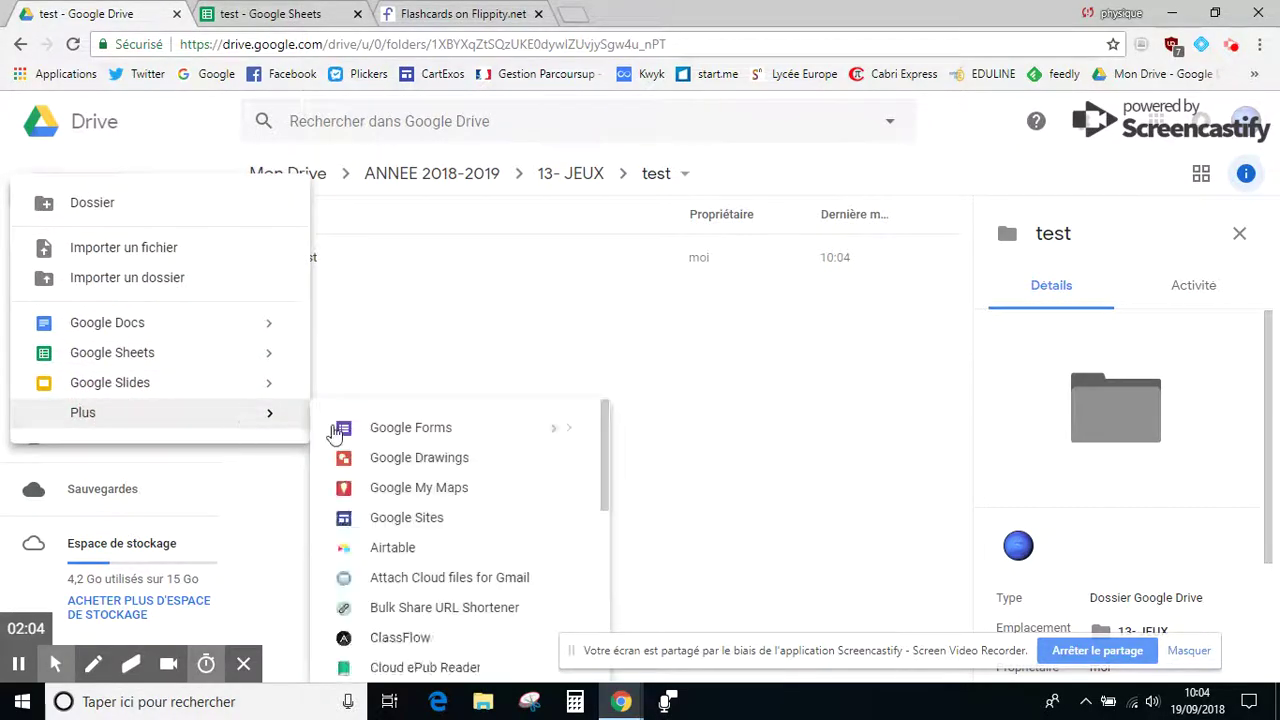
pyautogui.click(372, 427)
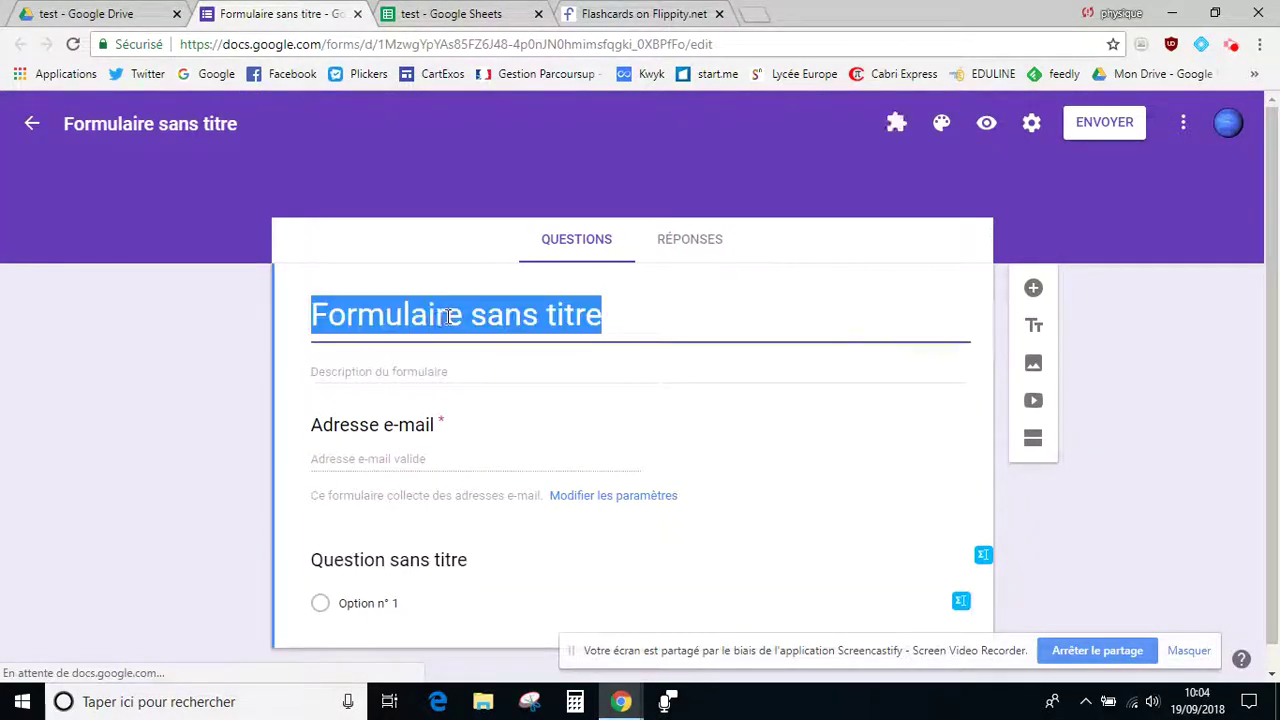
pyautogui.write('test')
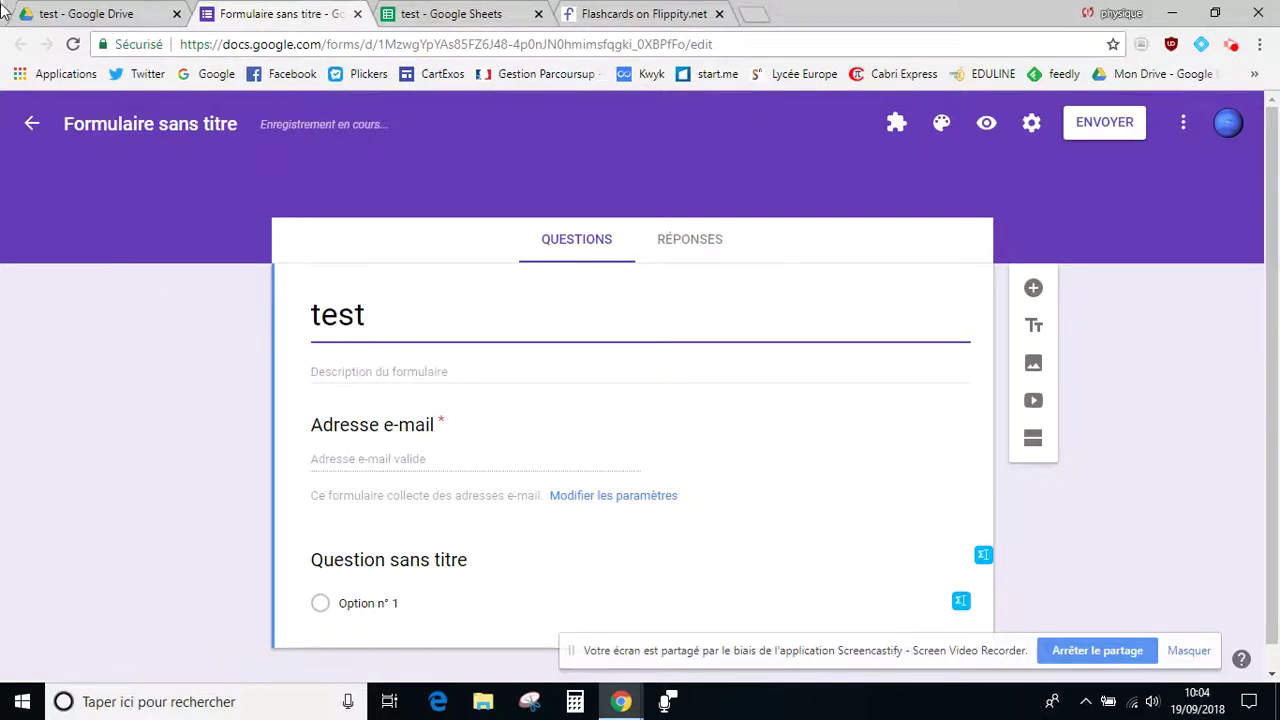
pyautogui.click(265, 253)
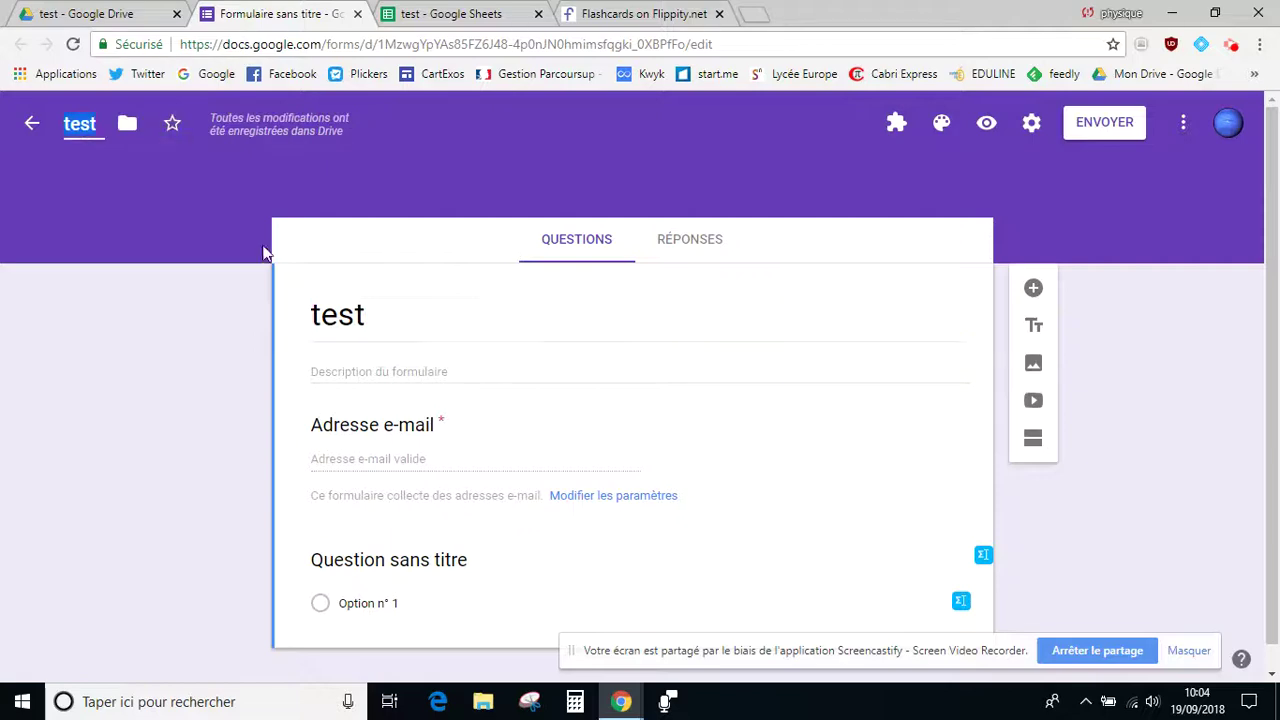
# Step: Turn off e-mail address collection in the form's settings and save them
pyautogui.click(606, 497)
pyautogui.click(436, 270)
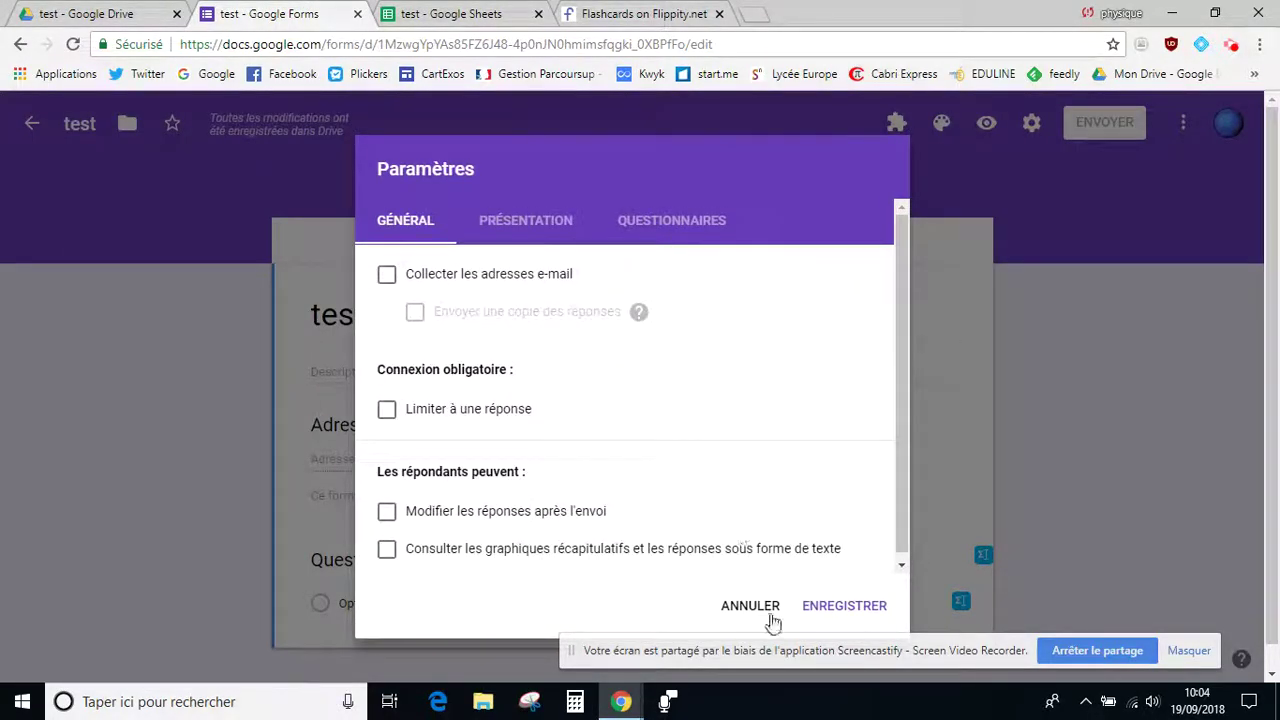
pyautogui.click(843, 610)
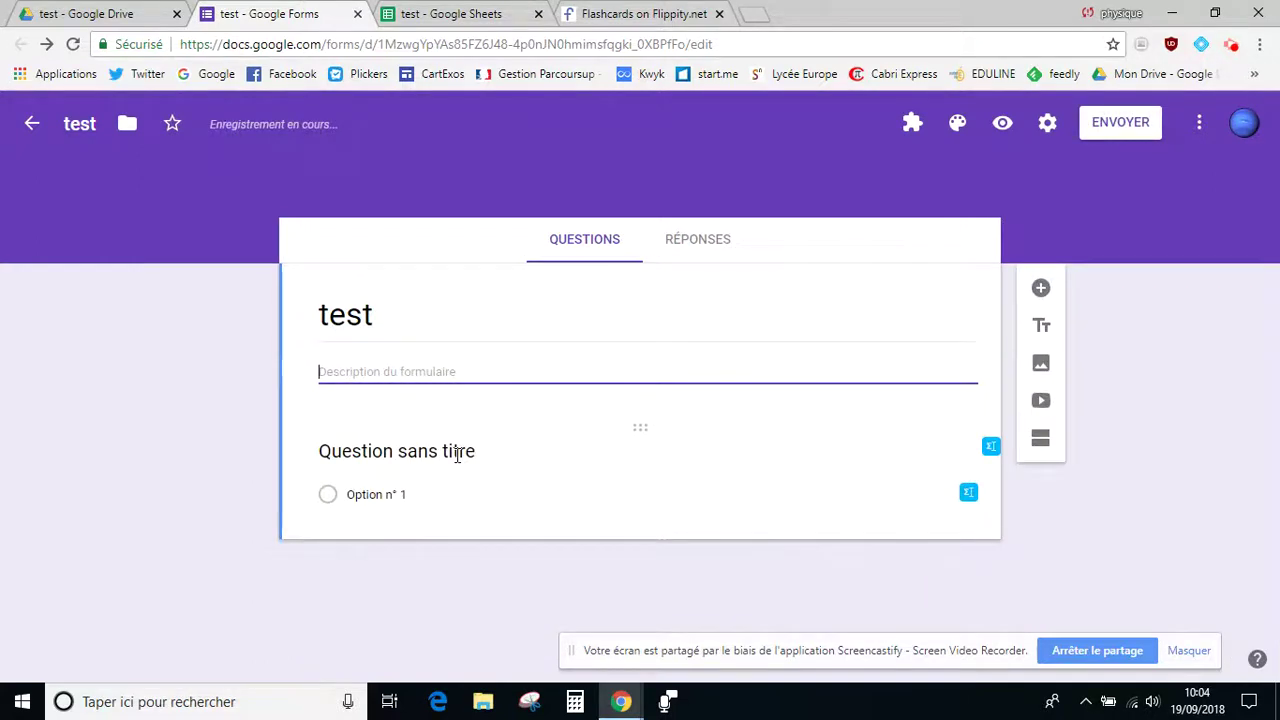
# Step: Make the untitled question a required short-answer question titled "Question de la face 1"
pyautogui.click(457, 455)
pyautogui.click(897, 480)
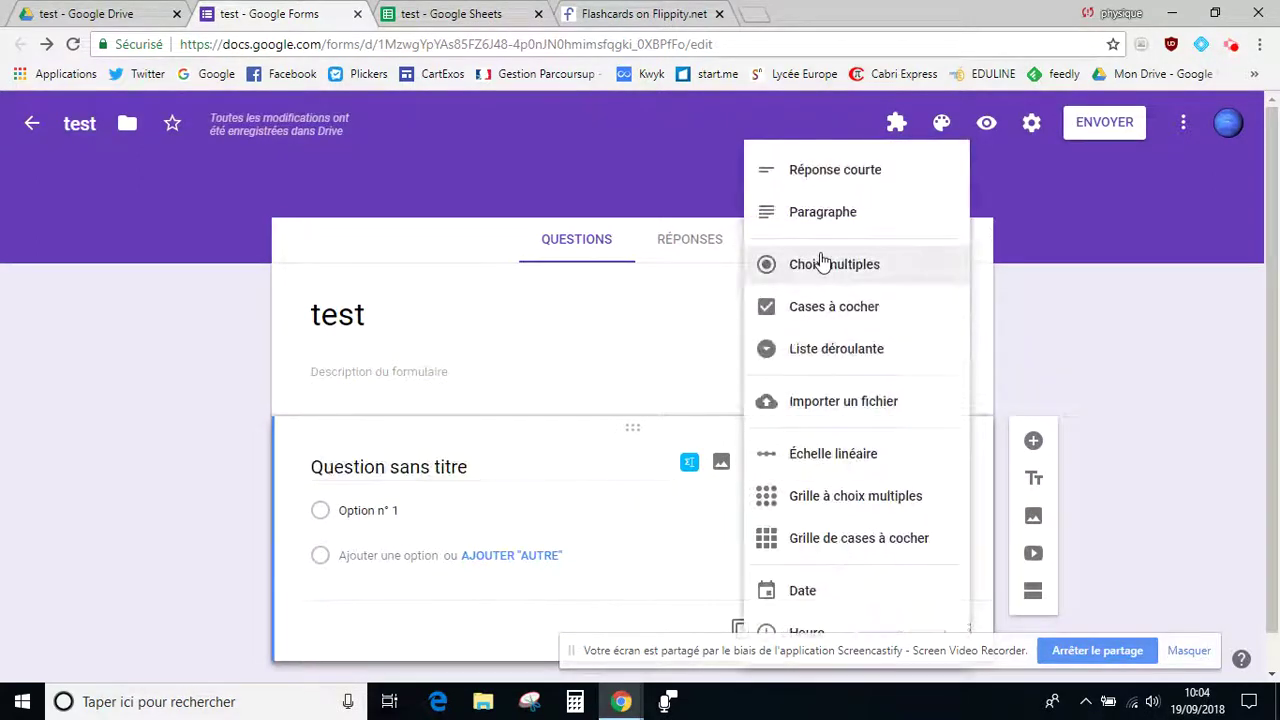
pyautogui.click(812, 175)
pyautogui.click(453, 465)
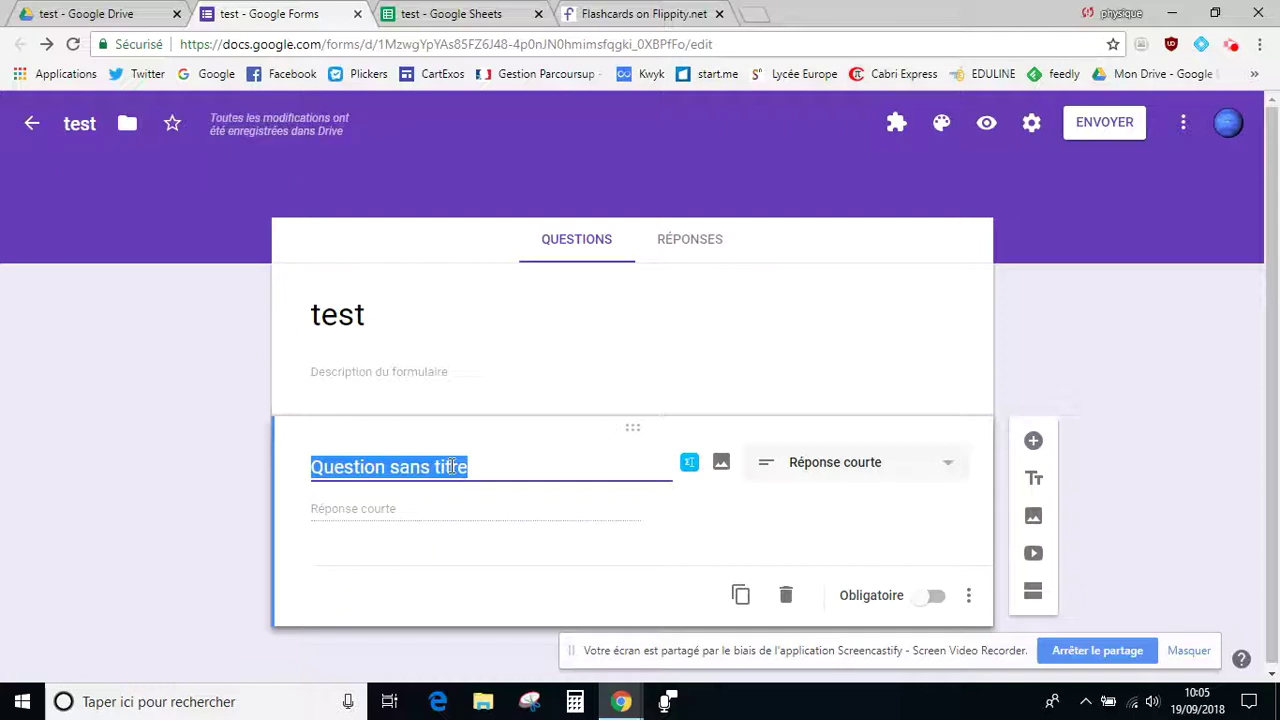
pyautogui.write('Question de la face 1')
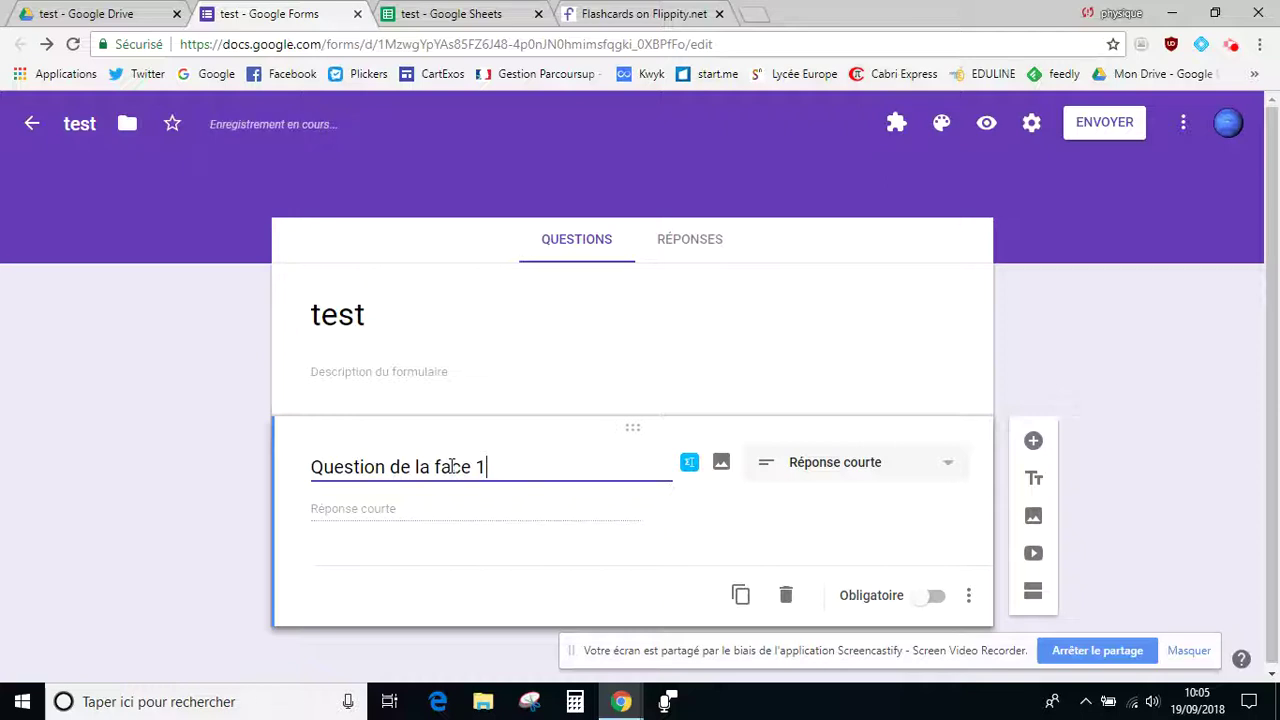
pyautogui.click(928, 597)
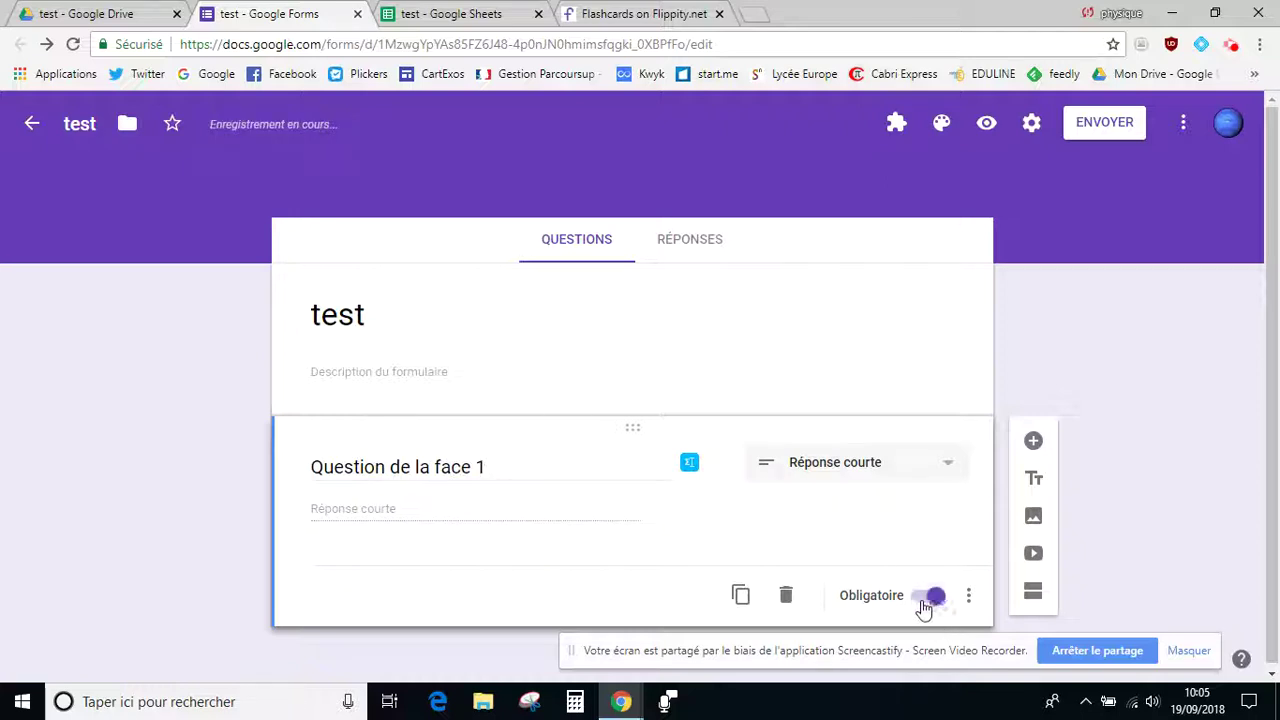
# Step: Duplicate the required short-answer question and retitle the copy "Réponse de la face 2"
pyautogui.click(741, 595)
pyautogui.click(392, 594)
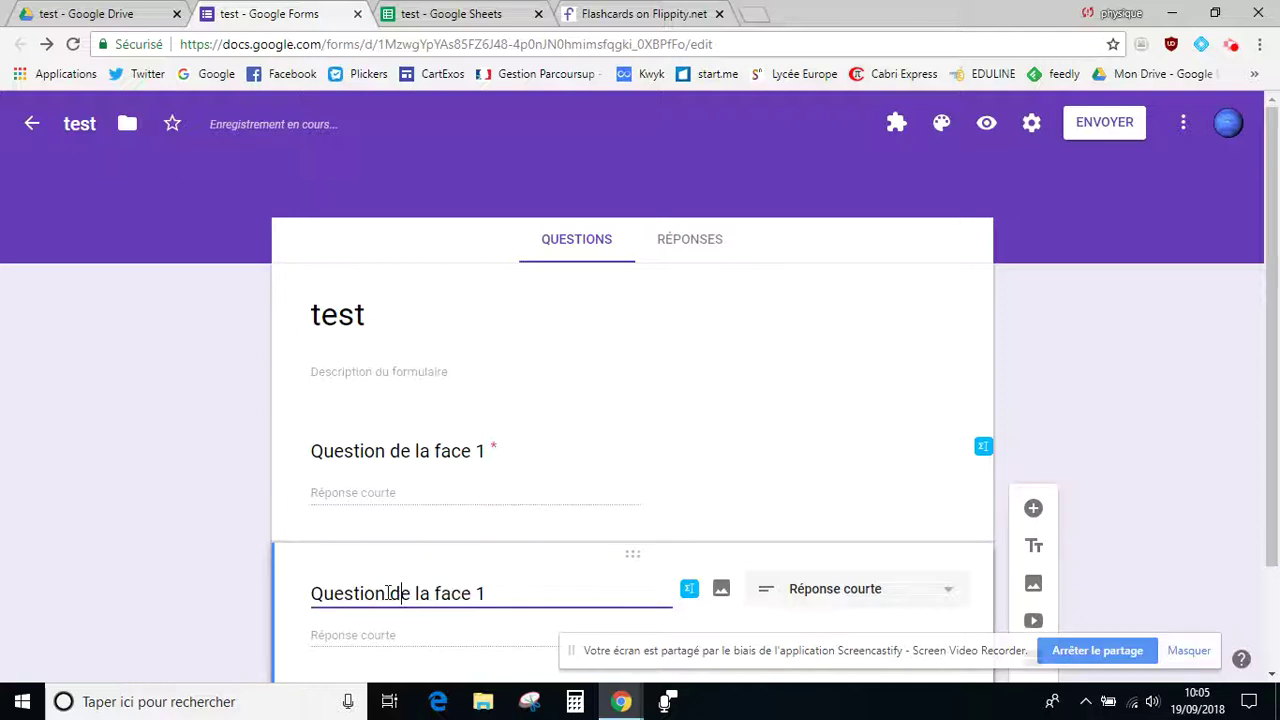
pyautogui.moveTo(392, 594); pyautogui.dragTo(286, 588)
pyautogui.write('Répon')
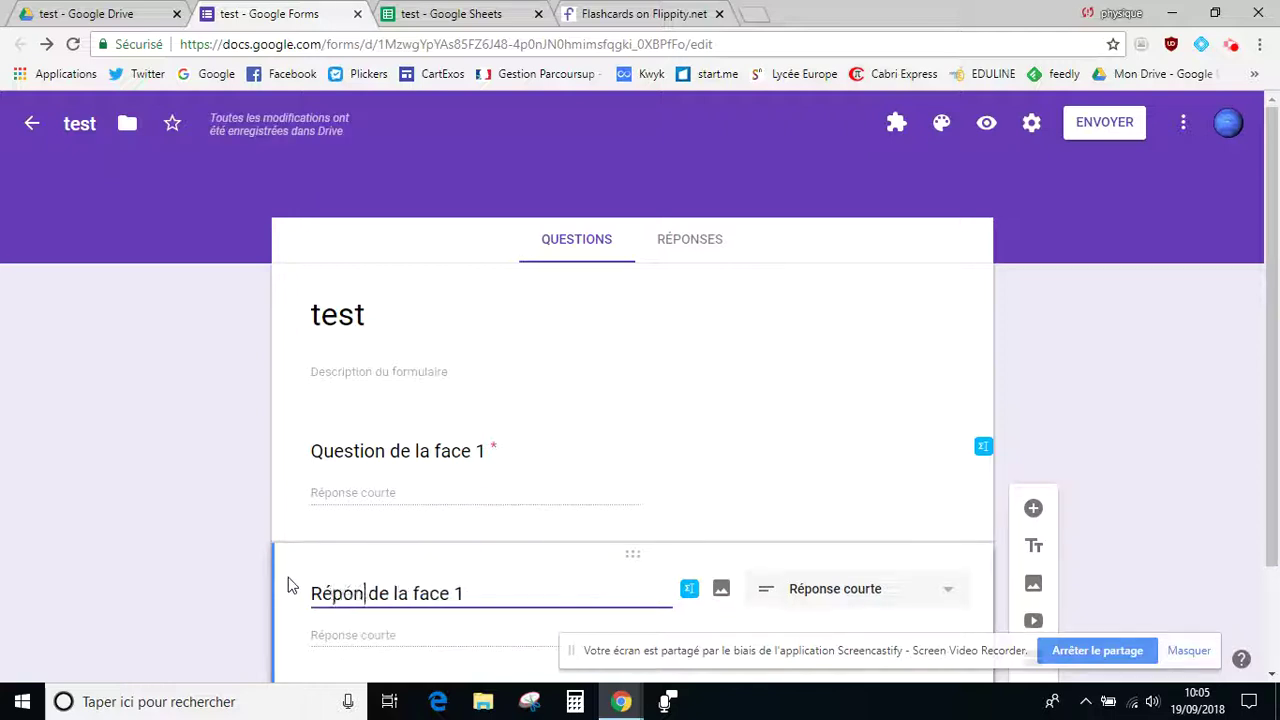
pyautogui.write('se')
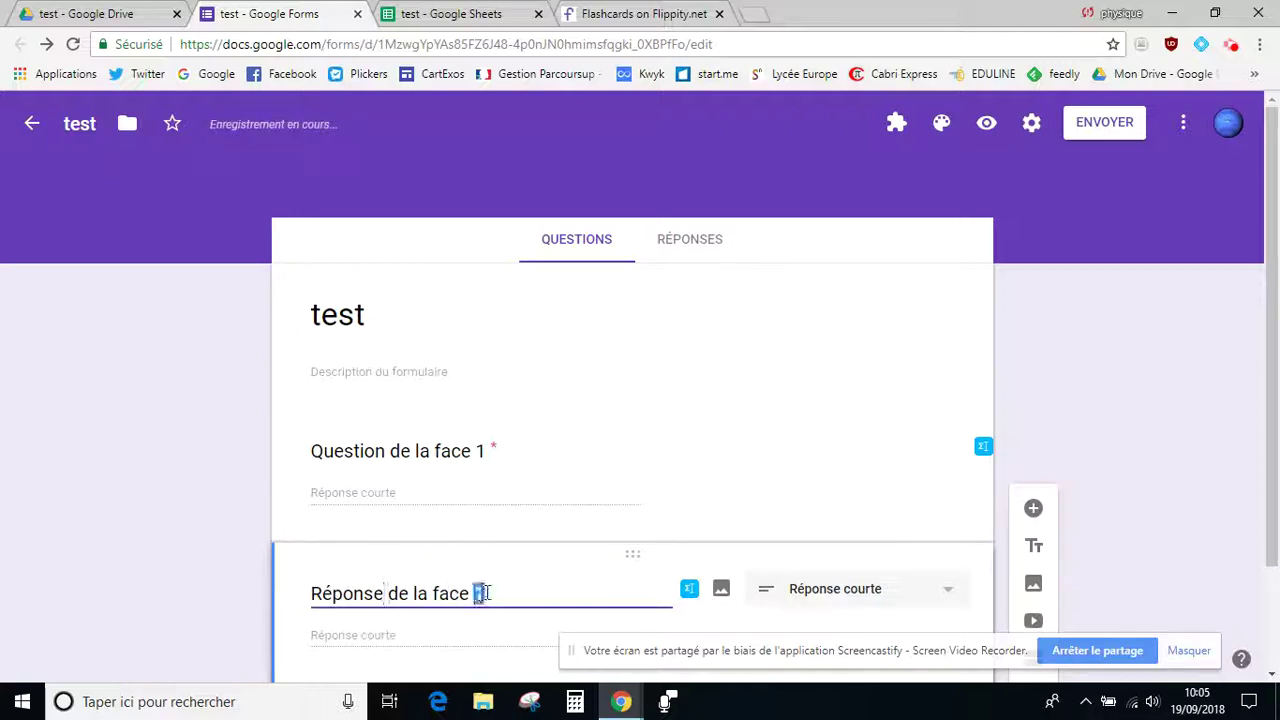
pyautogui.write('2')
pyautogui.scroll(-1, 1000, 510)
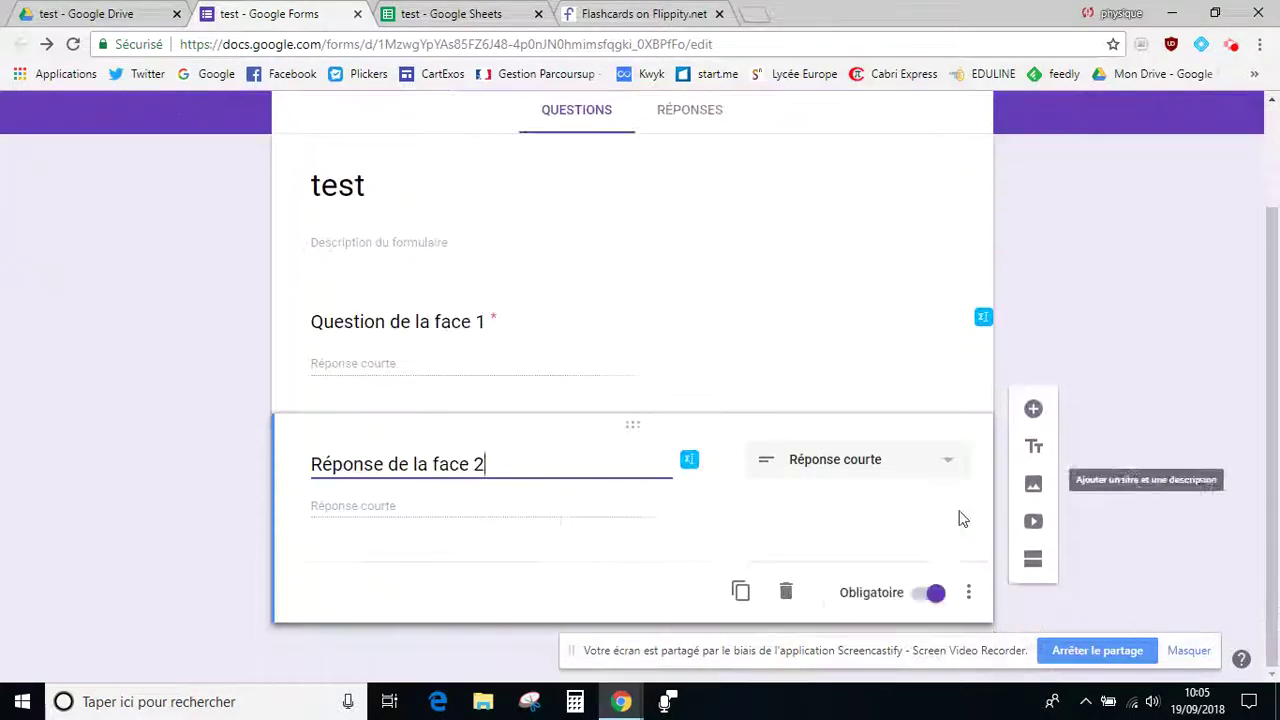
pyautogui.click(1154, 334)
pyautogui.scroll(1, 1100, 338)
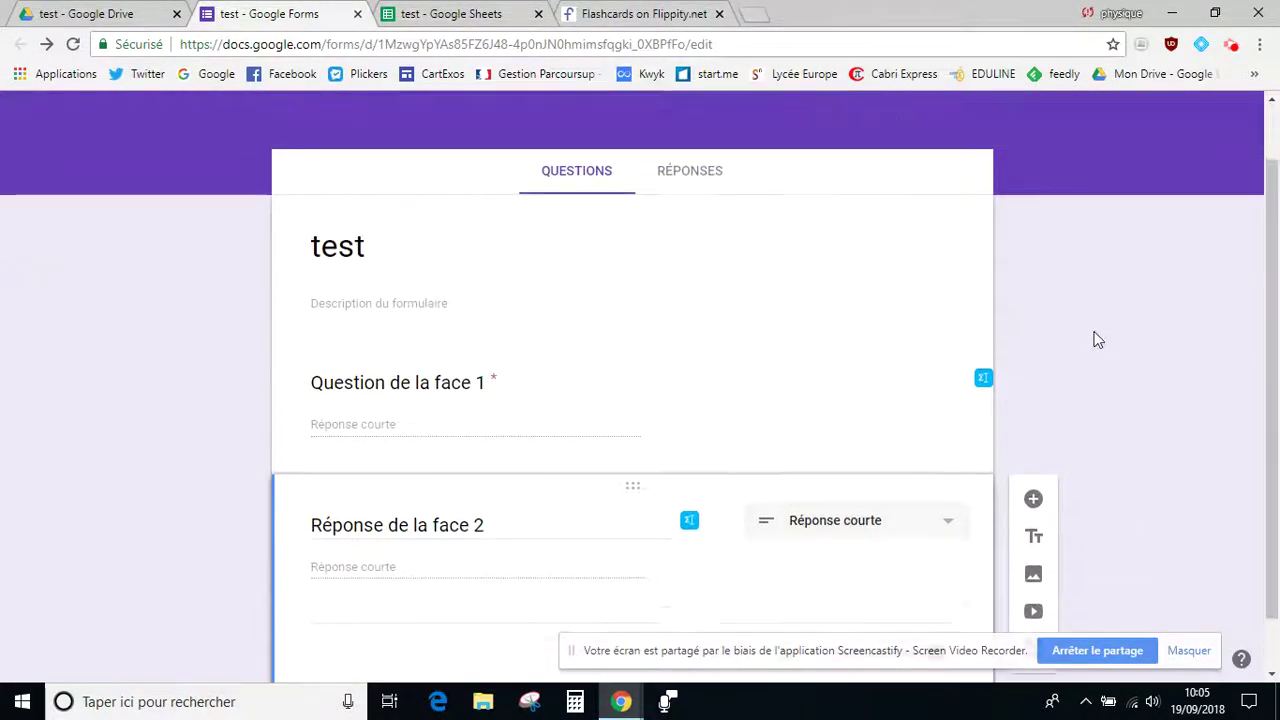
pyautogui.scroll(1, 1095, 338)
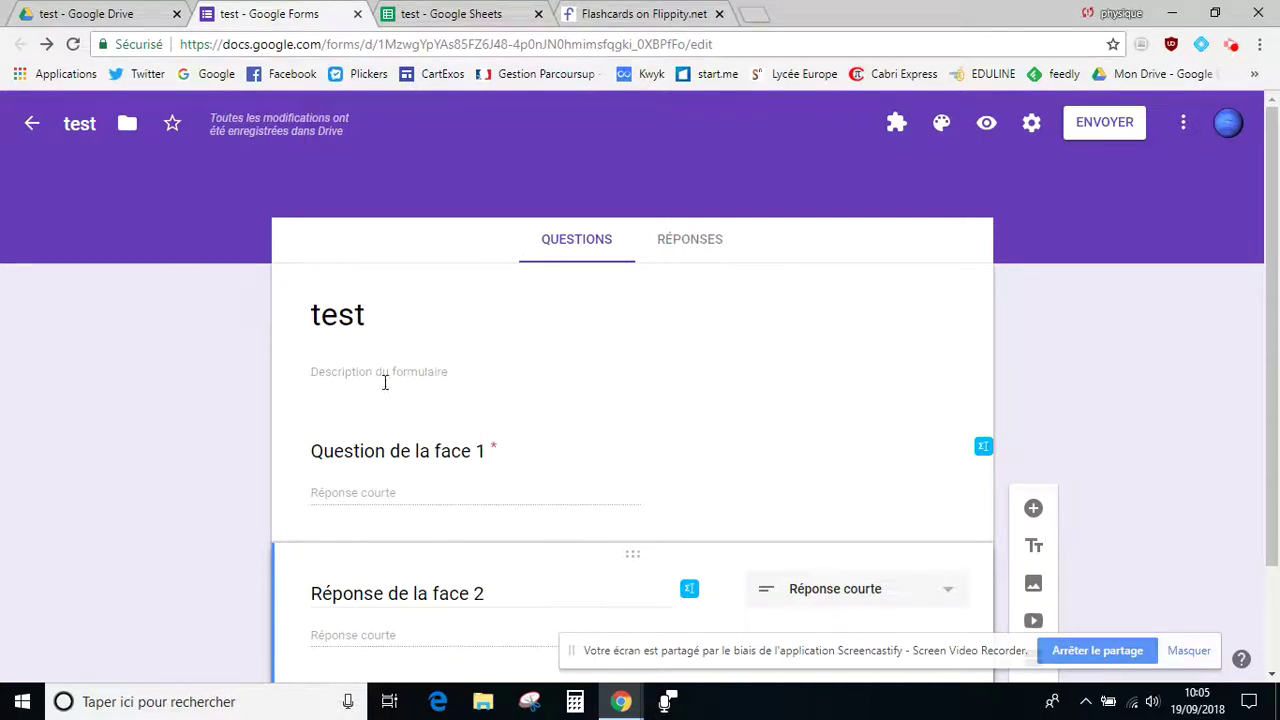
# Step: Set the existing spreadsheet test as the destination for the form's responses
pyautogui.click(448, 14)
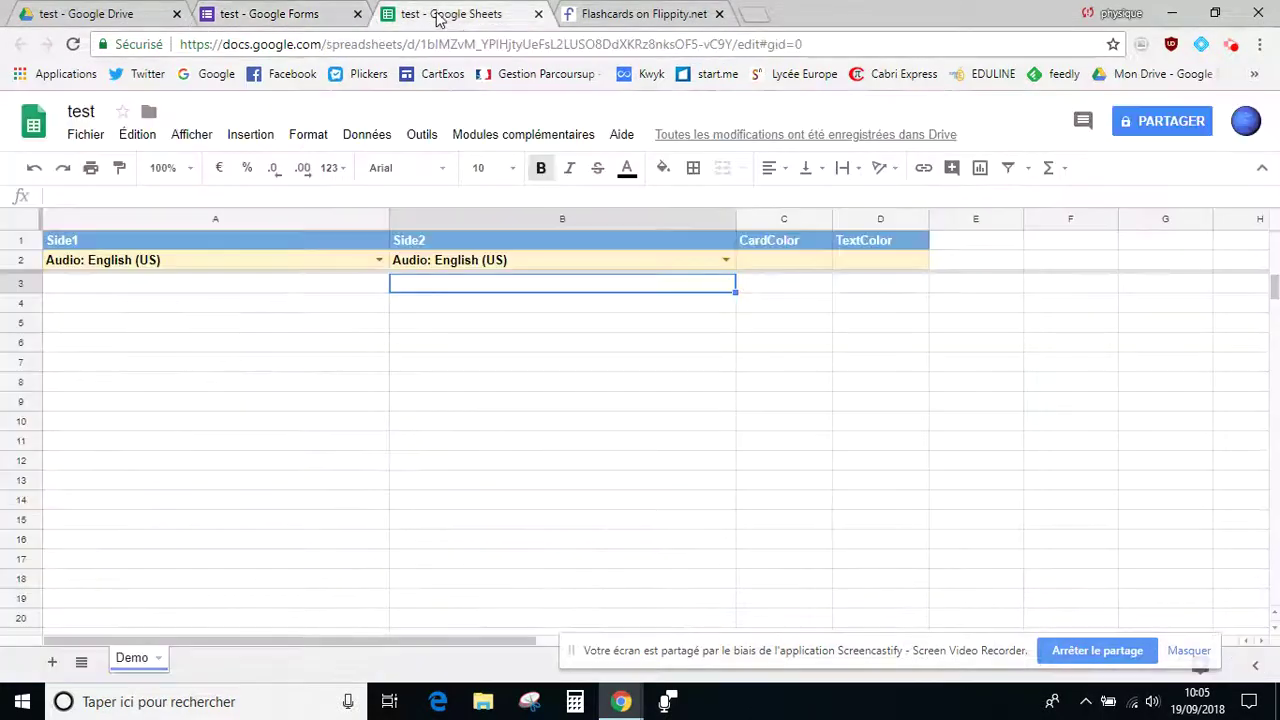
pyautogui.click(277, 14)
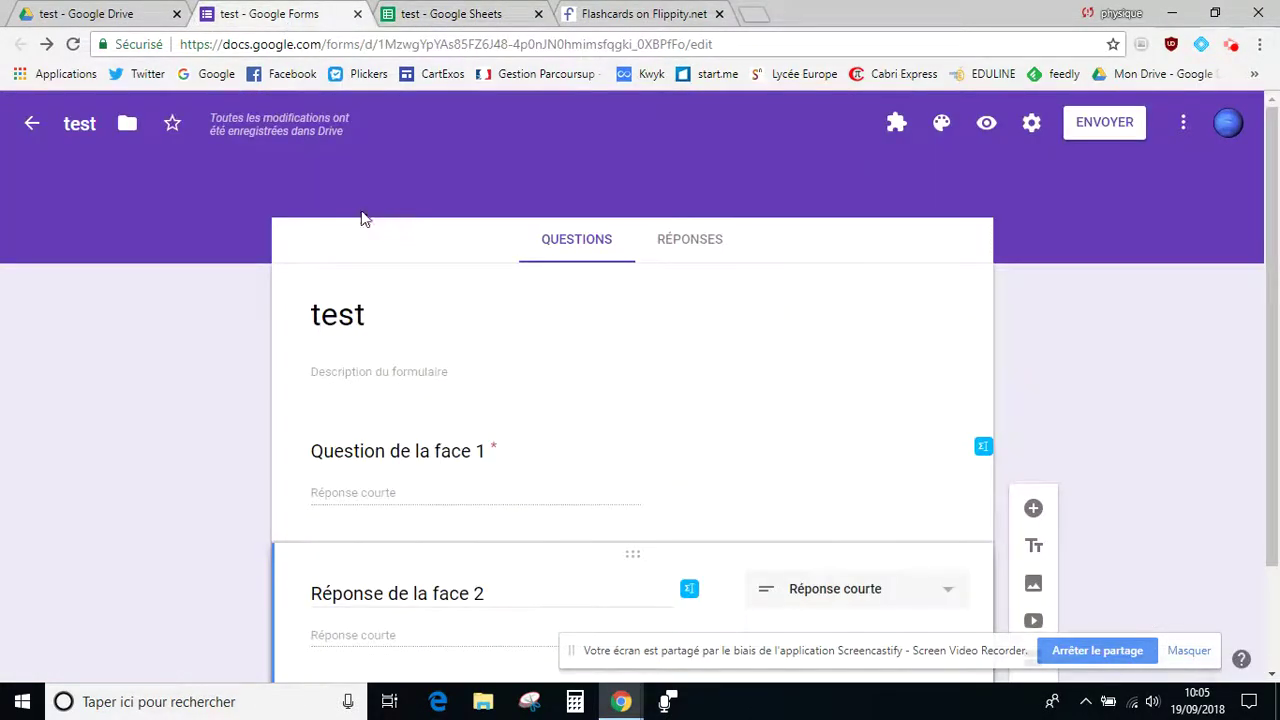
pyautogui.click(683, 248)
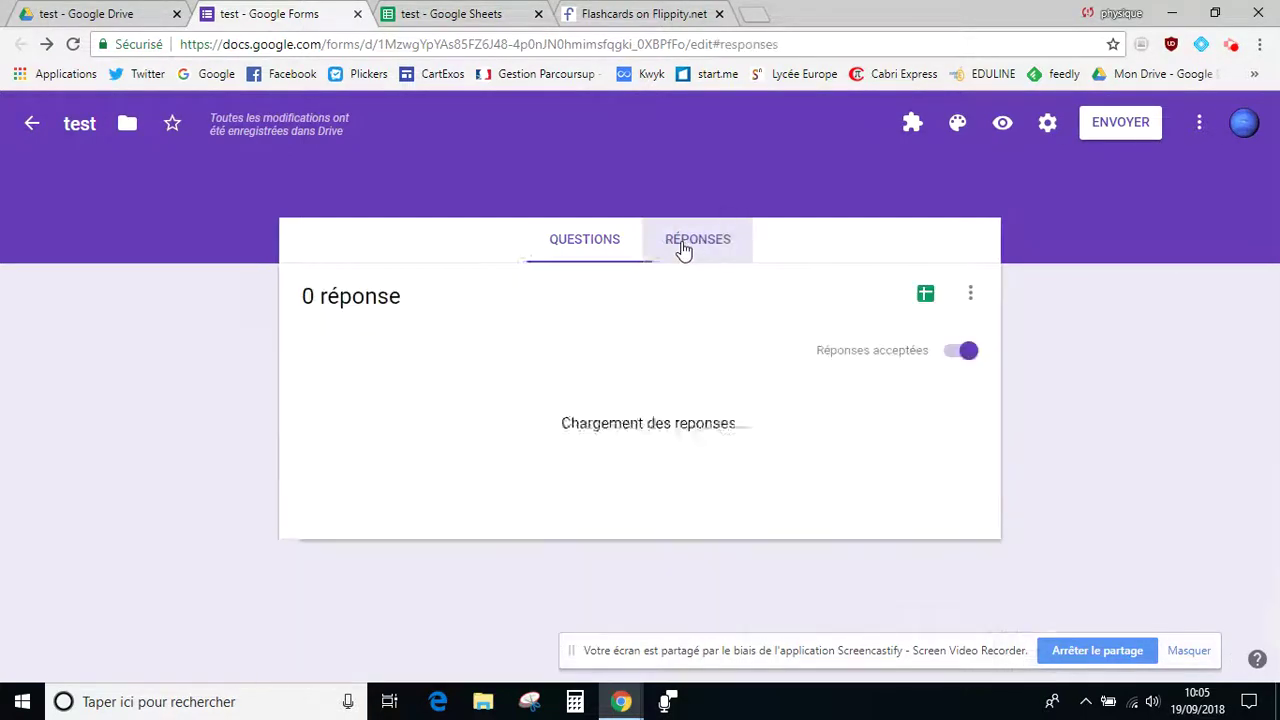
pyautogui.click(971, 300)
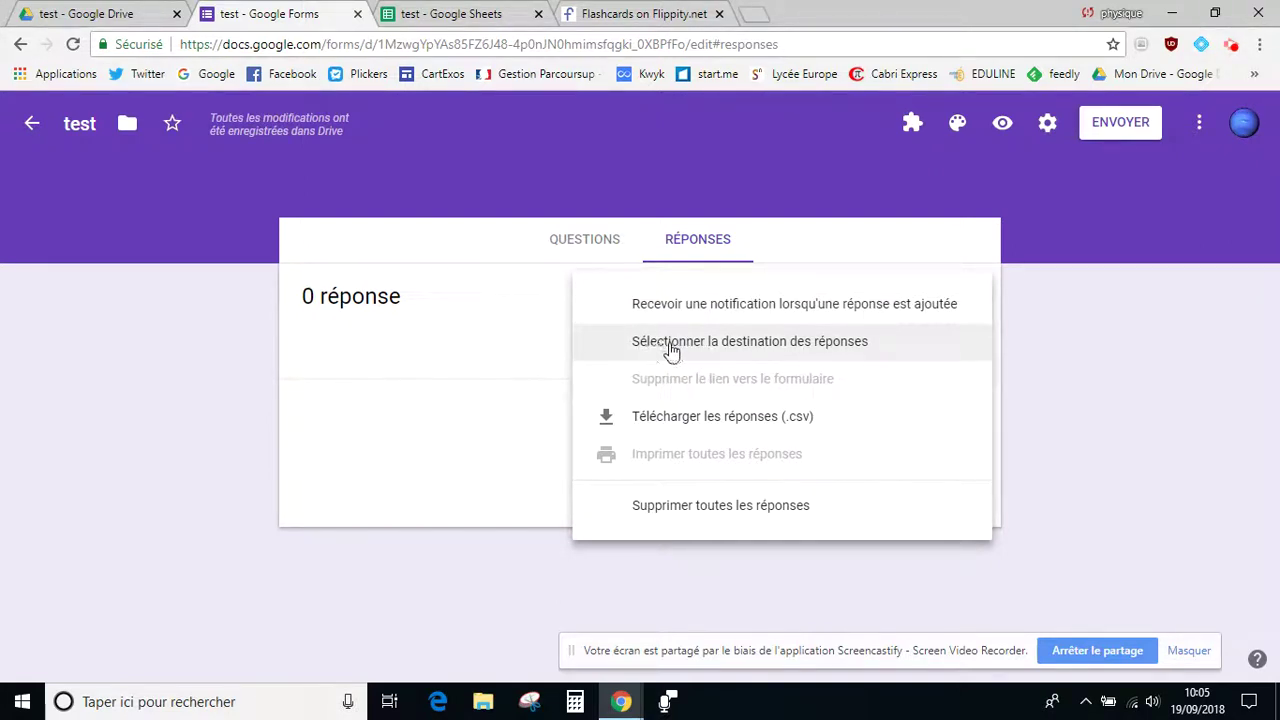
pyautogui.click(665, 345)
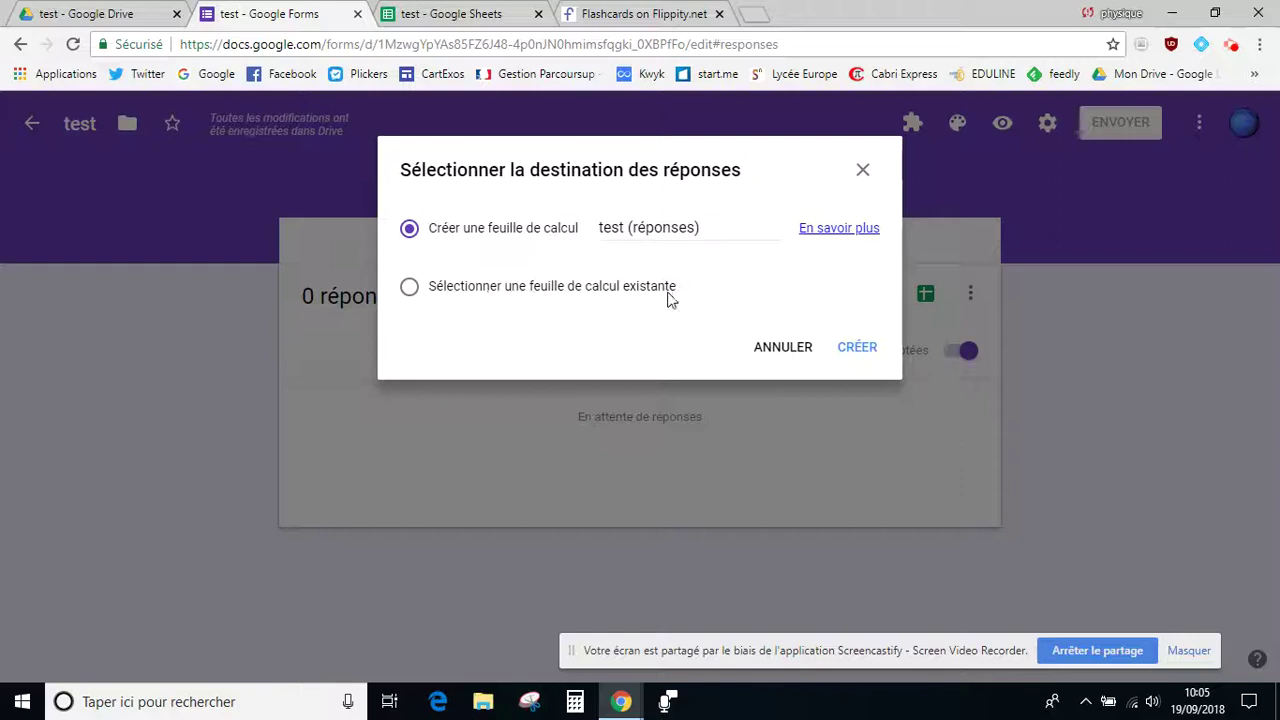
pyautogui.click(408, 290)
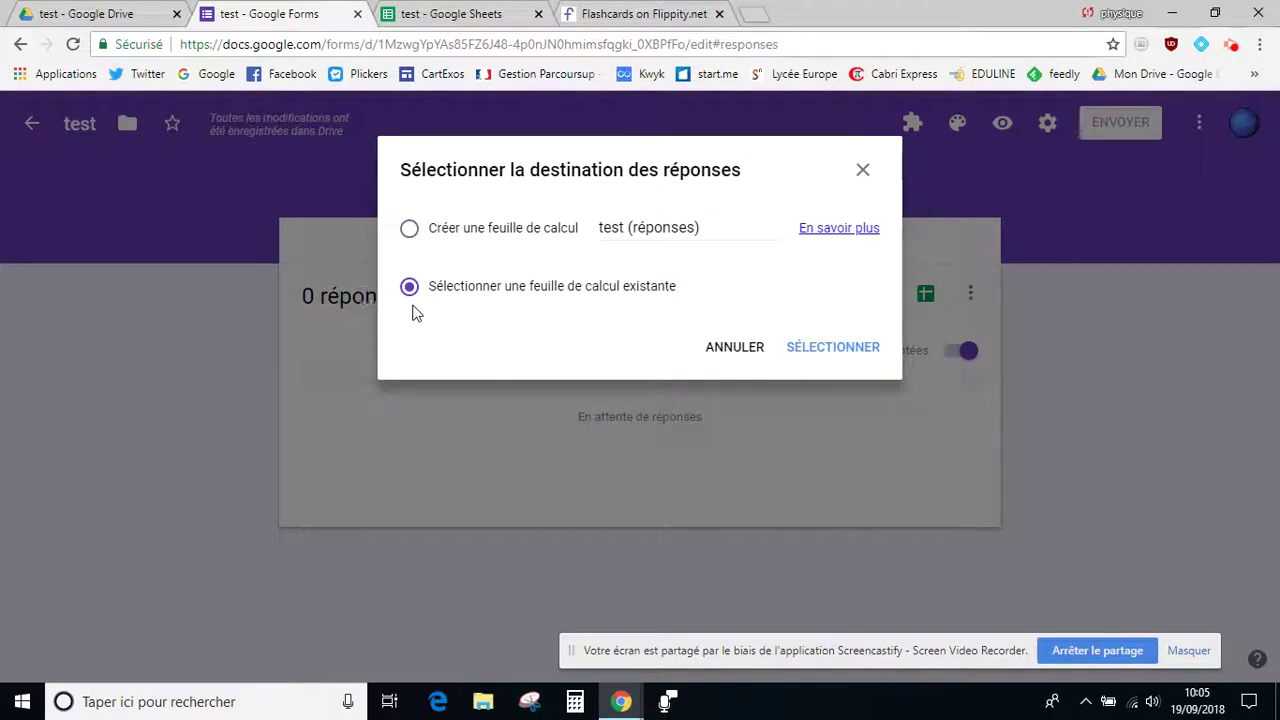
pyautogui.click(821, 346)
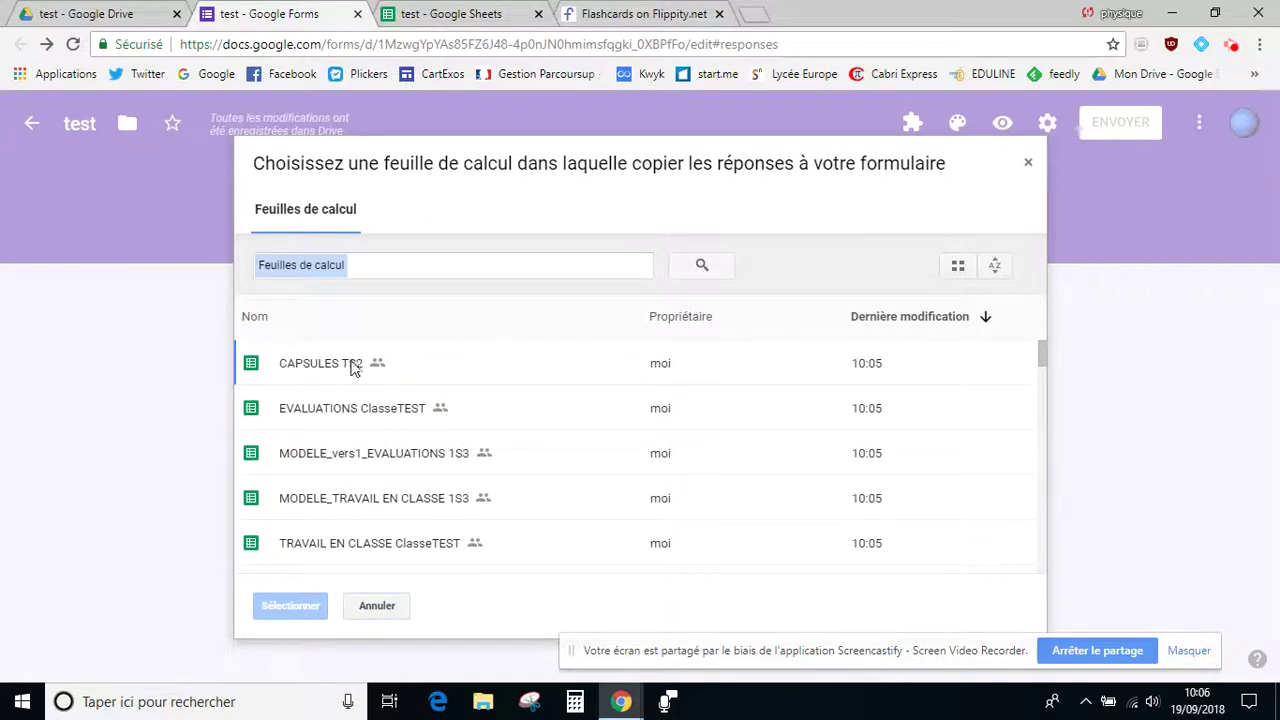
pyautogui.click(378, 266)
pyautogui.write('test')
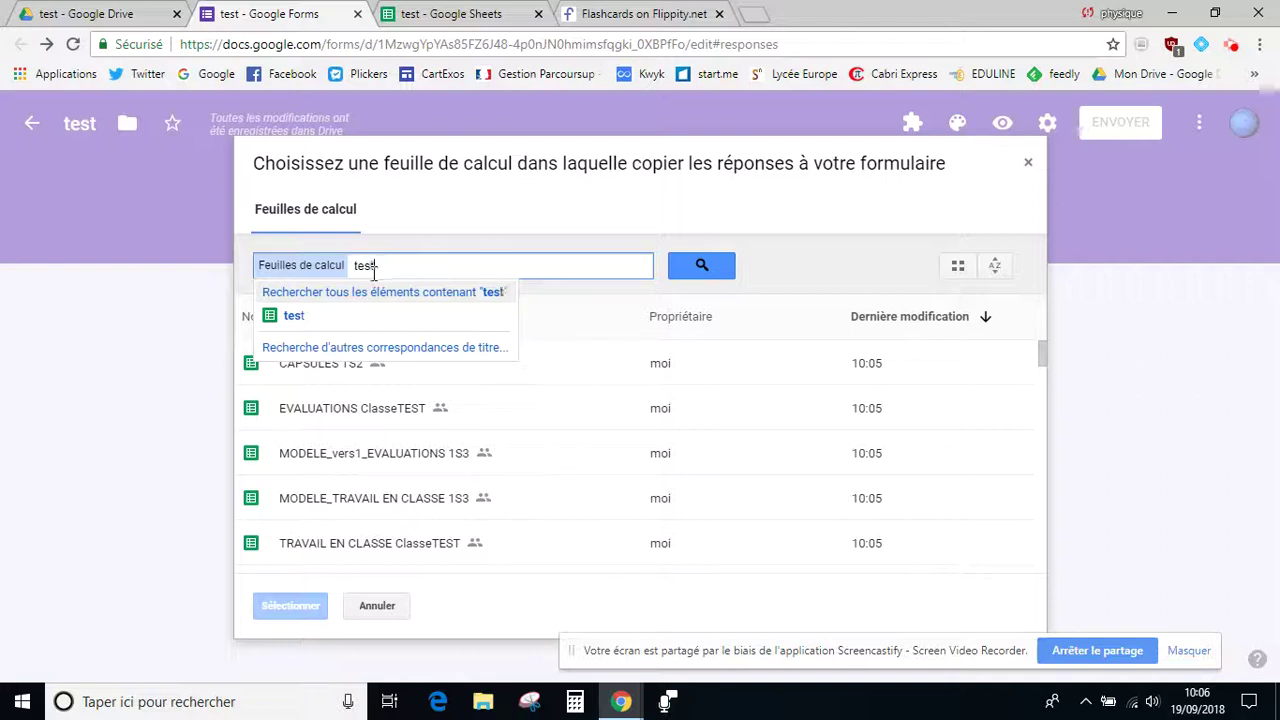
pyautogui.click(292, 316)
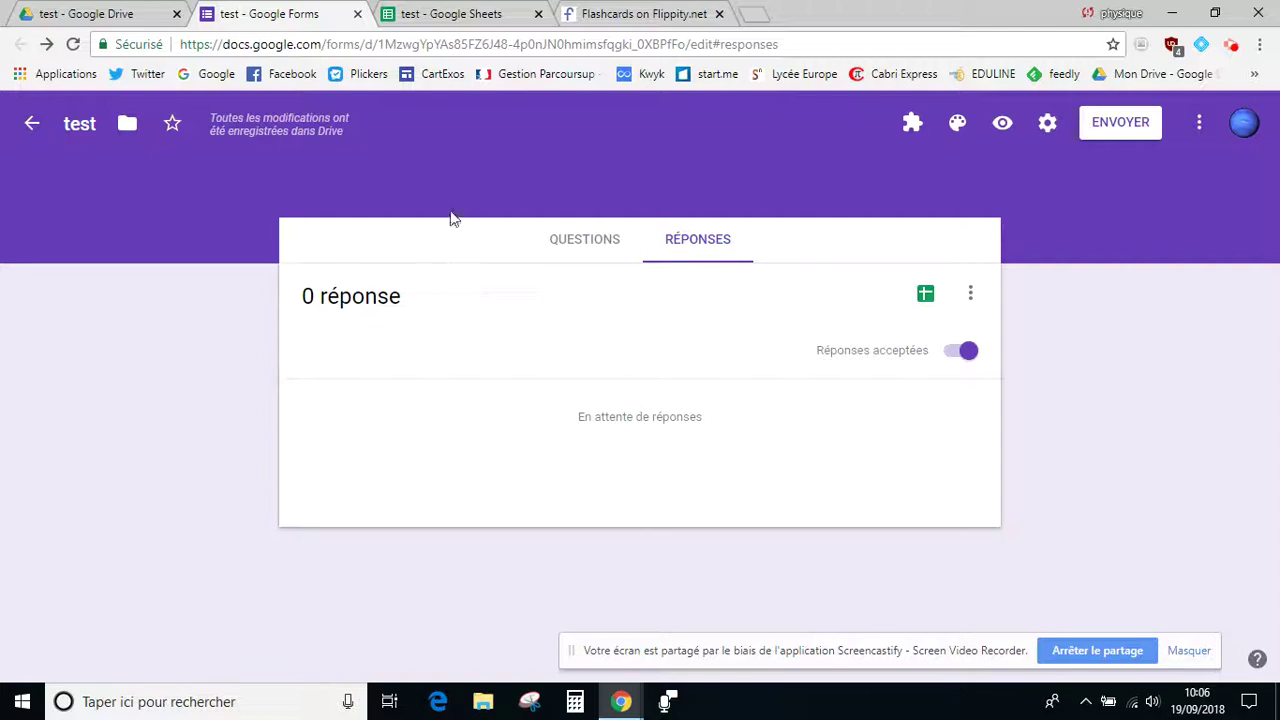
# Step: In the test spreadsheet, move the Demo sheet ahead of Réponses au formulaire 1 and view both sheets
pyautogui.click(432, 14)
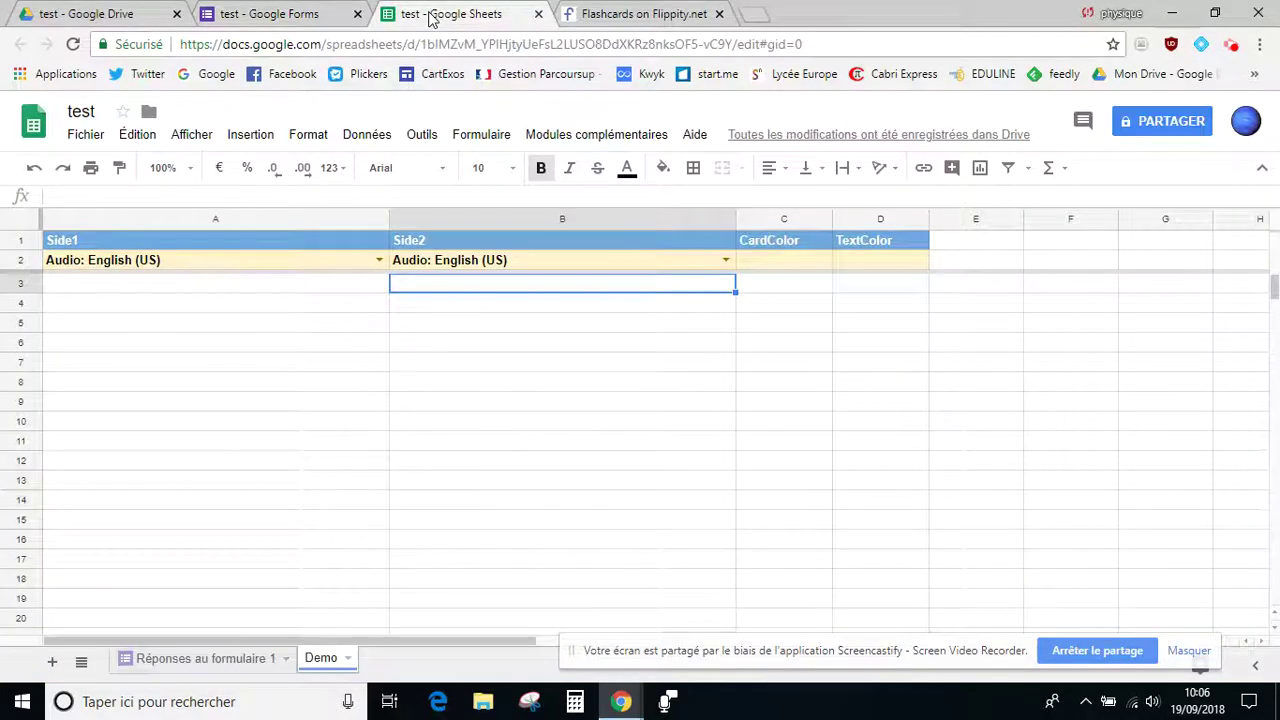
pyautogui.click(167, 662)
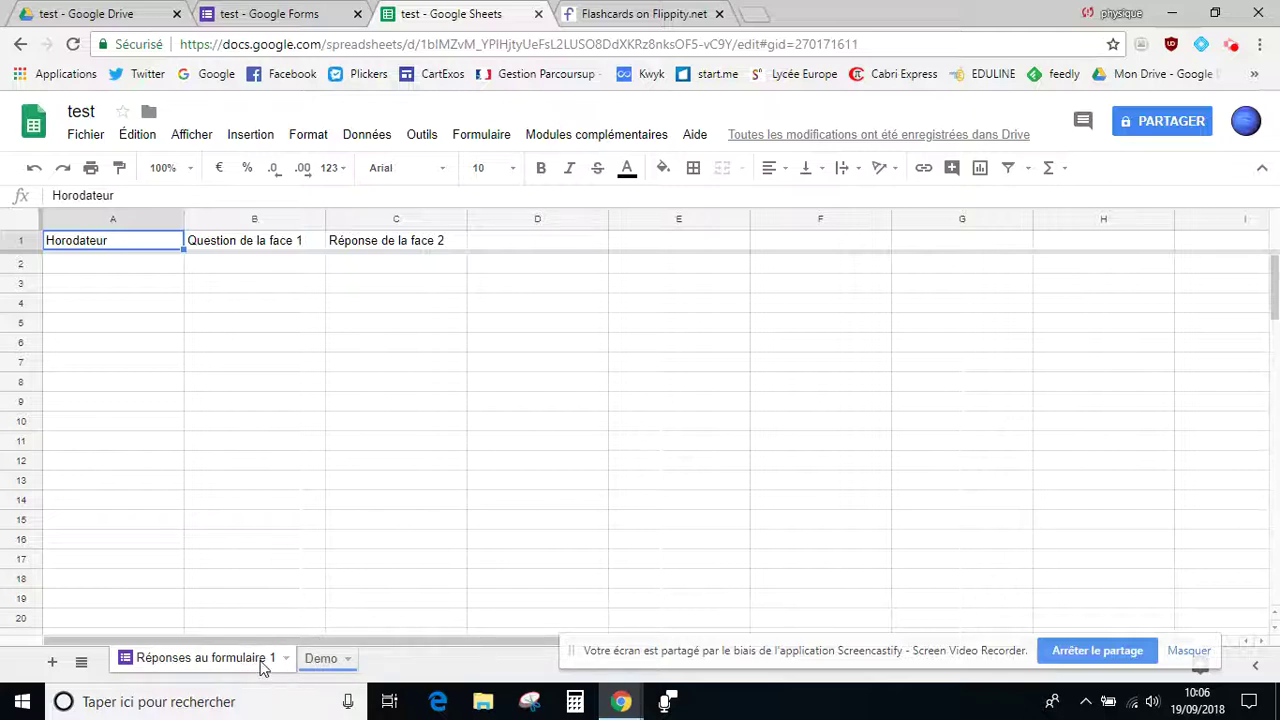
pyautogui.click(325, 666)
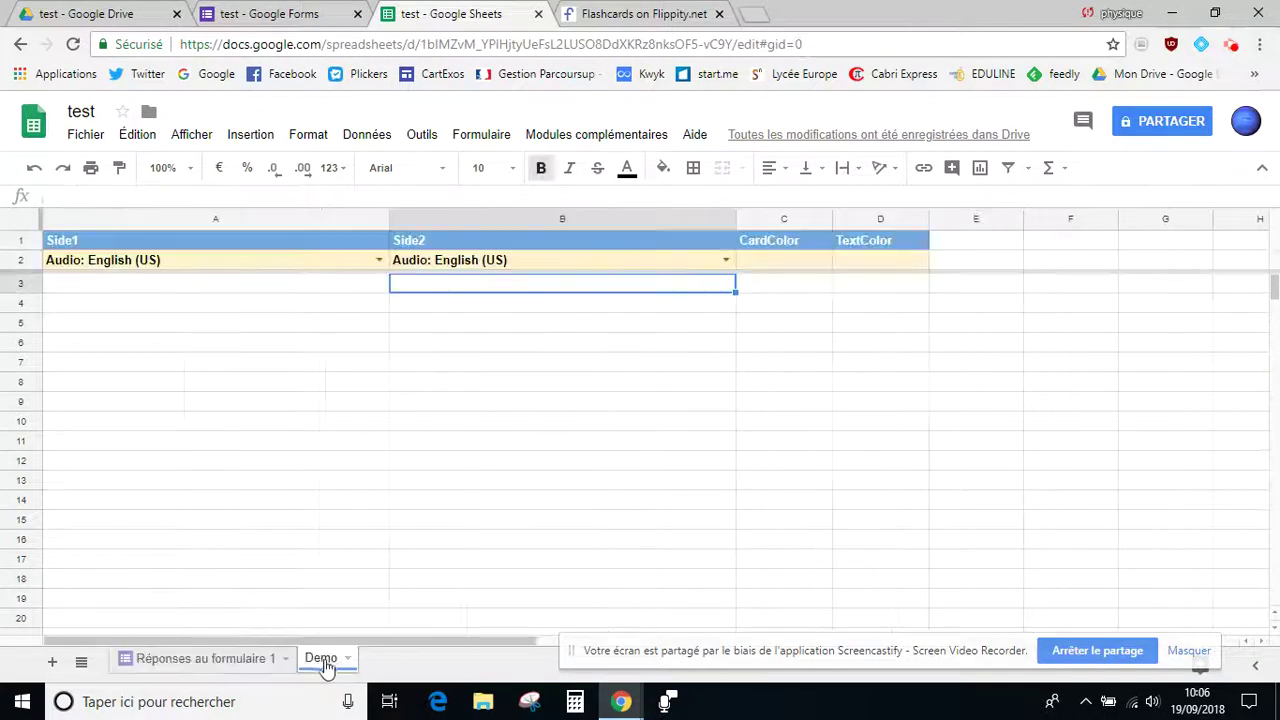
pyautogui.moveTo(325, 666)
pyautogui.mouseDown()
pyautogui.moveTo(94, 666)
pyautogui.moveTo(329, 663)
pyautogui.mouseUp()
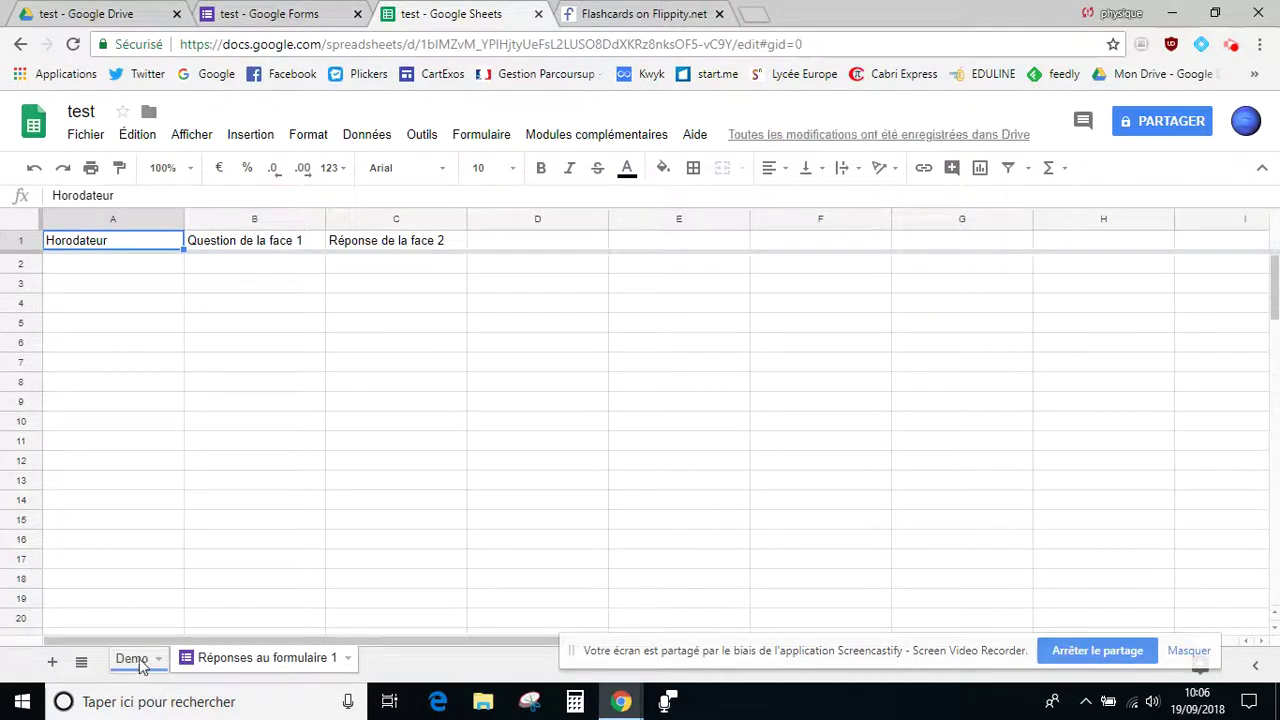
pyautogui.click(140, 664)
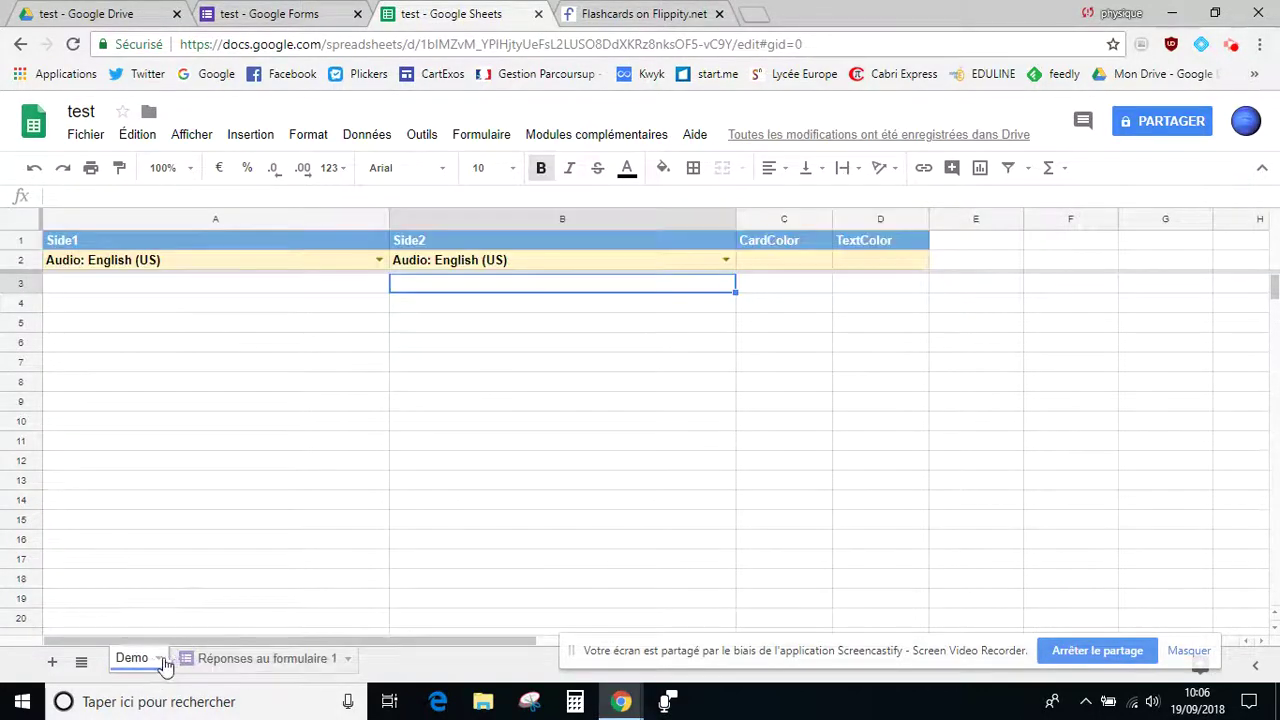
pyautogui.click(216, 670)
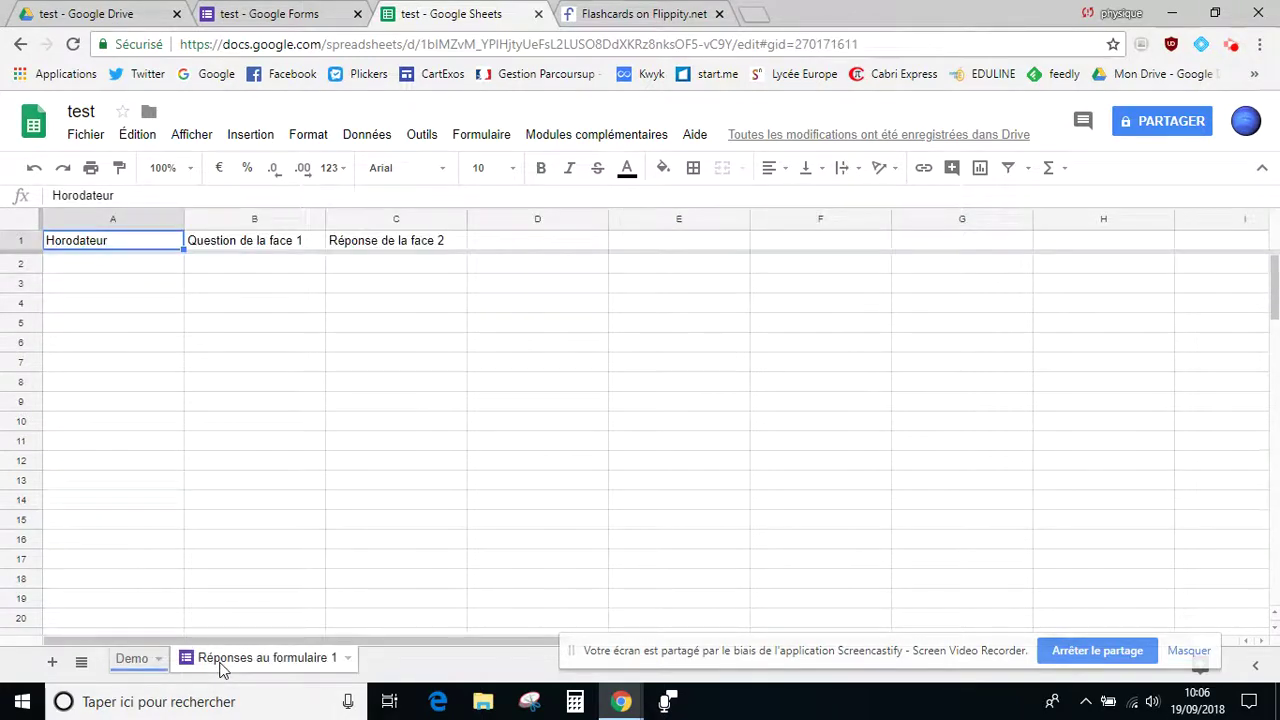
# Step: Preview the form and submit a response with "test 1" for face 1 and "reponse 1" for face 2
pyautogui.click(310, 20)
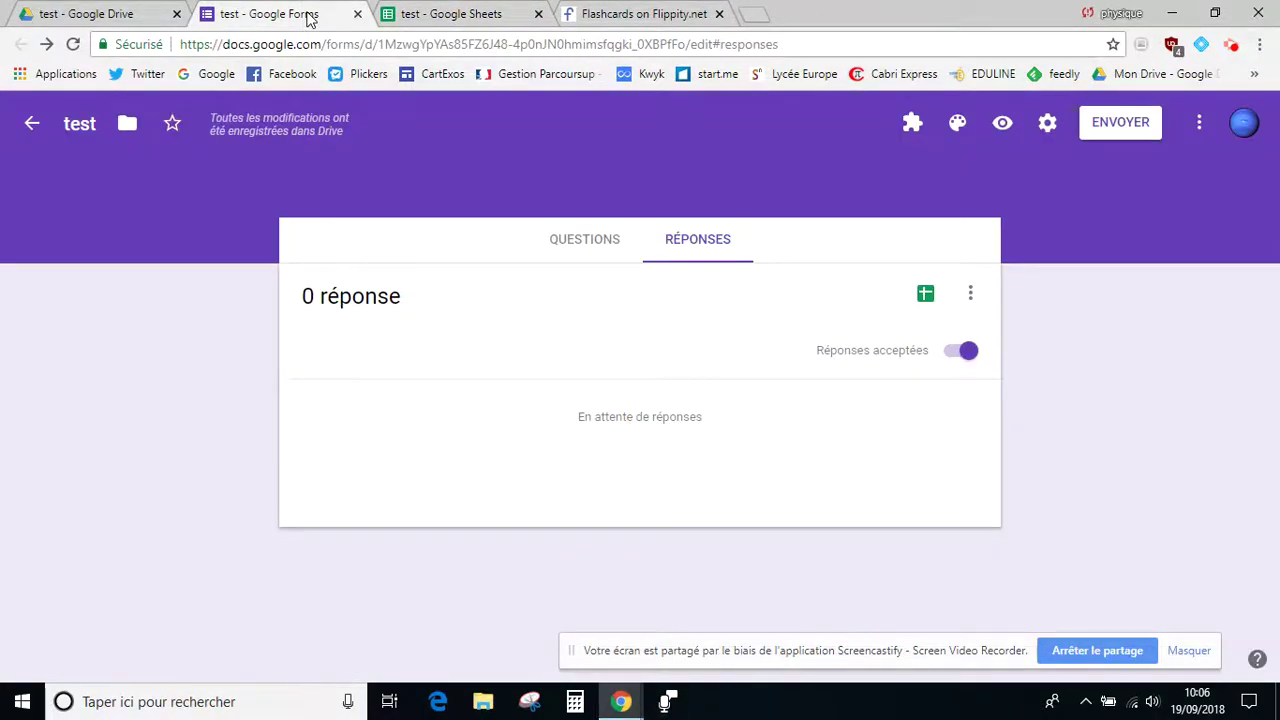
pyautogui.click(1002, 124)
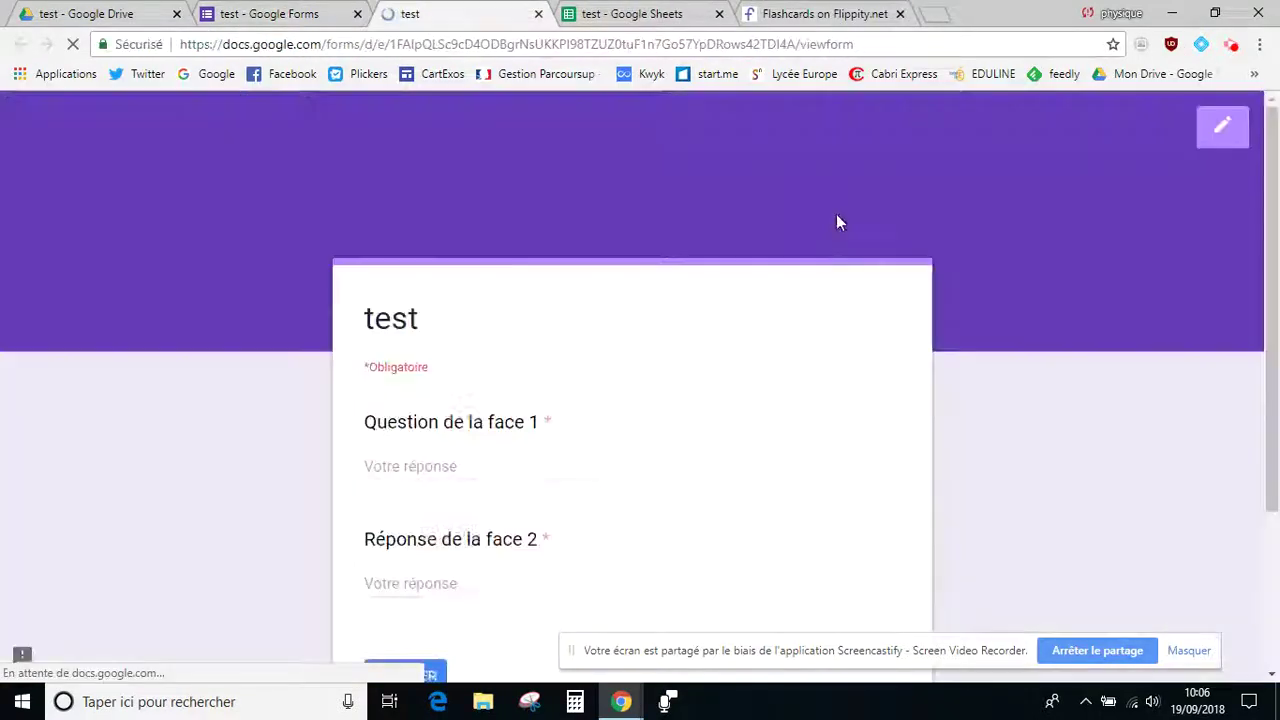
pyautogui.click(462, 460)
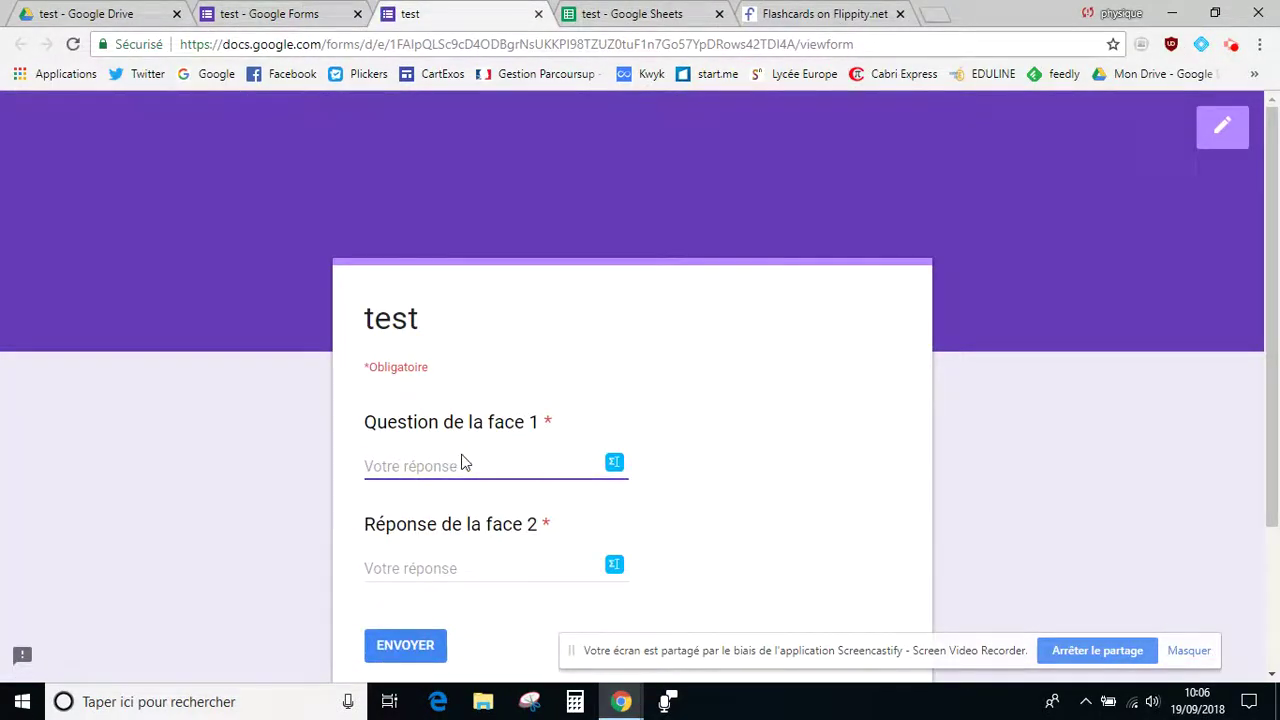
pyautogui.write('test 1')
pyautogui.click(421, 568)
pyautogui.write('repo')
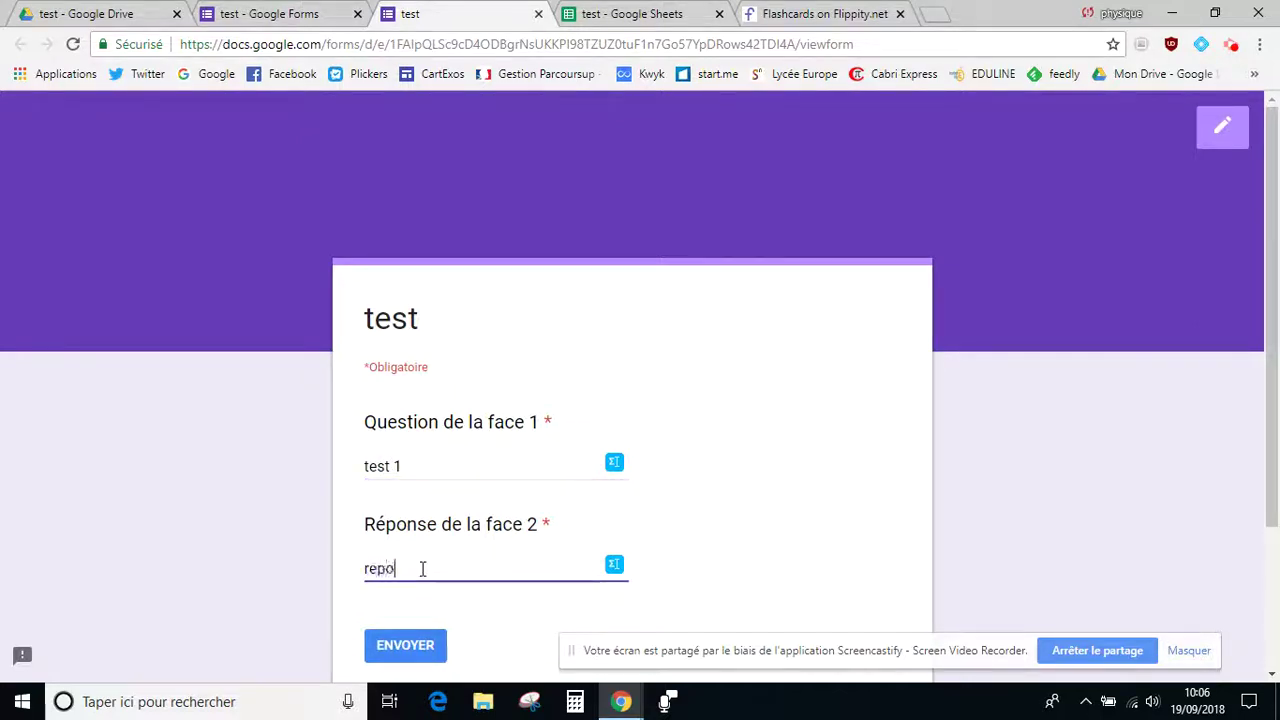
pyautogui.write('nse 1')
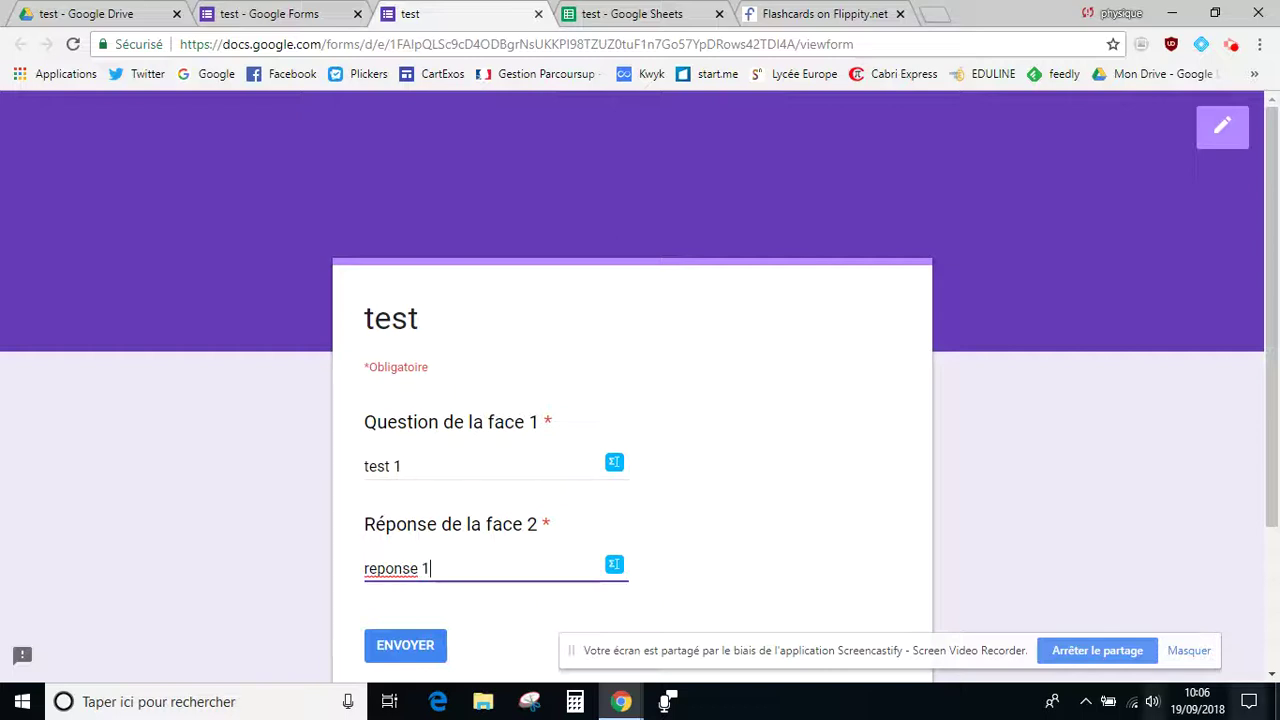
pyautogui.click(414, 648)
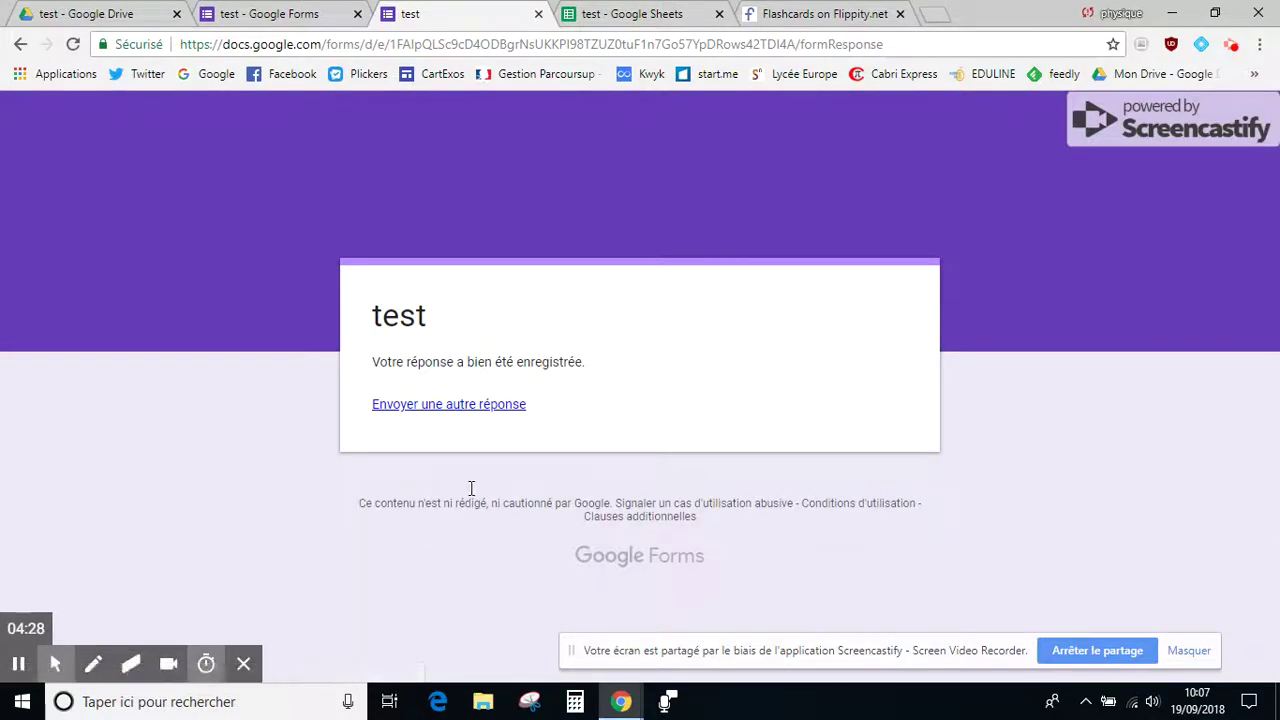
# Step: Check the submitted response in the form's response summary and in the spreadsheet's form responses sheet
pyautogui.click(266, 14)
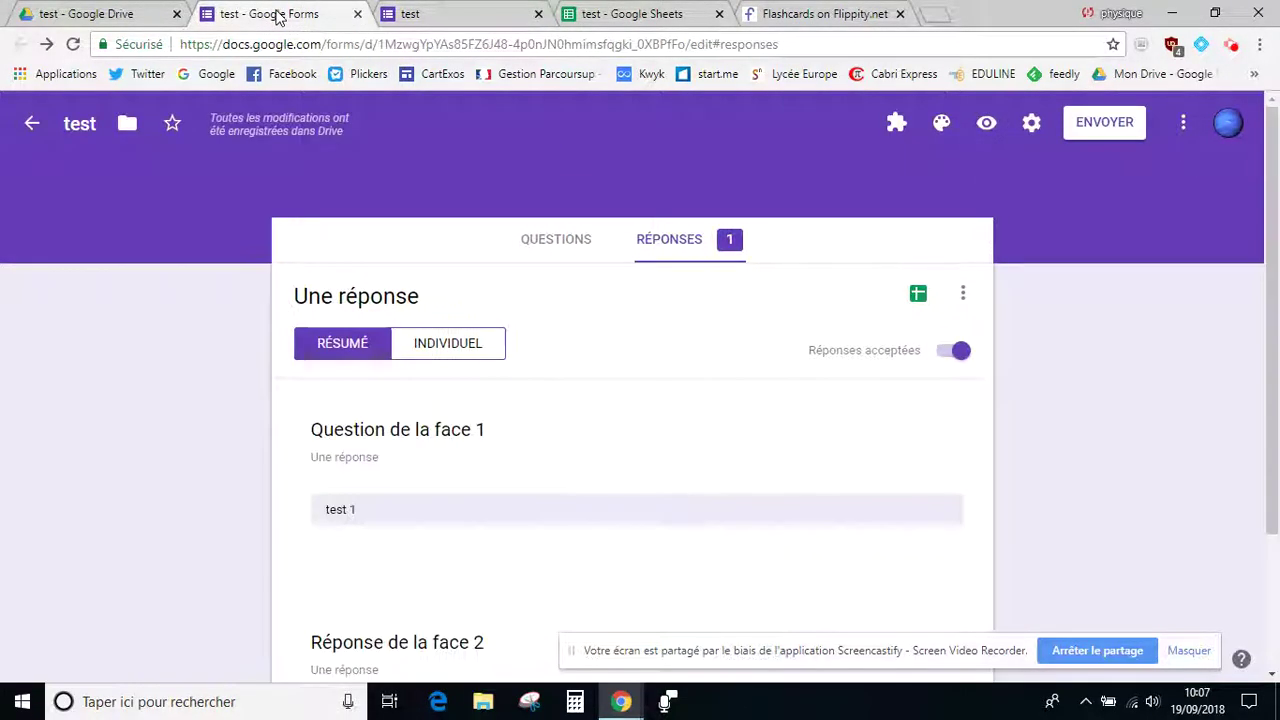
pyautogui.click(425, 15)
pyautogui.click(608, 17)
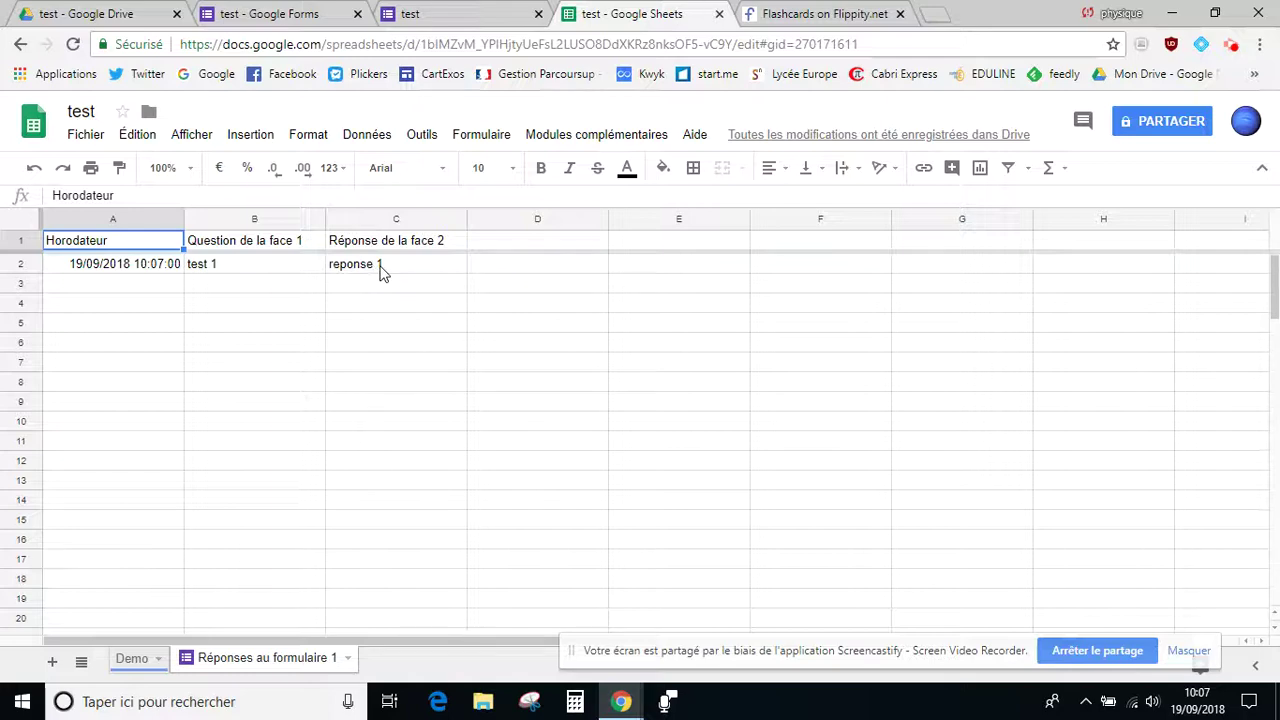
# Step: Link cell A3 of the Demo sheet to cell B2 of Réponses au formulaire 1, the first face 1 question
pyautogui.click(134, 662)
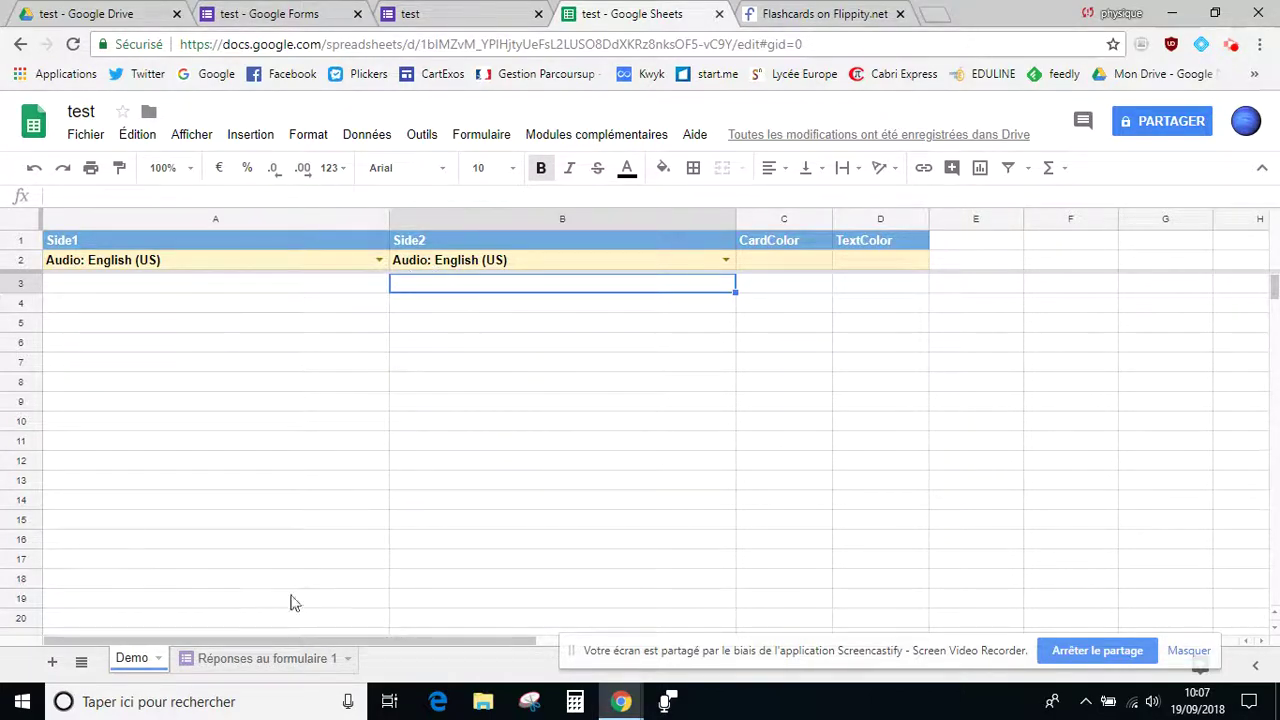
pyautogui.click(258, 288)
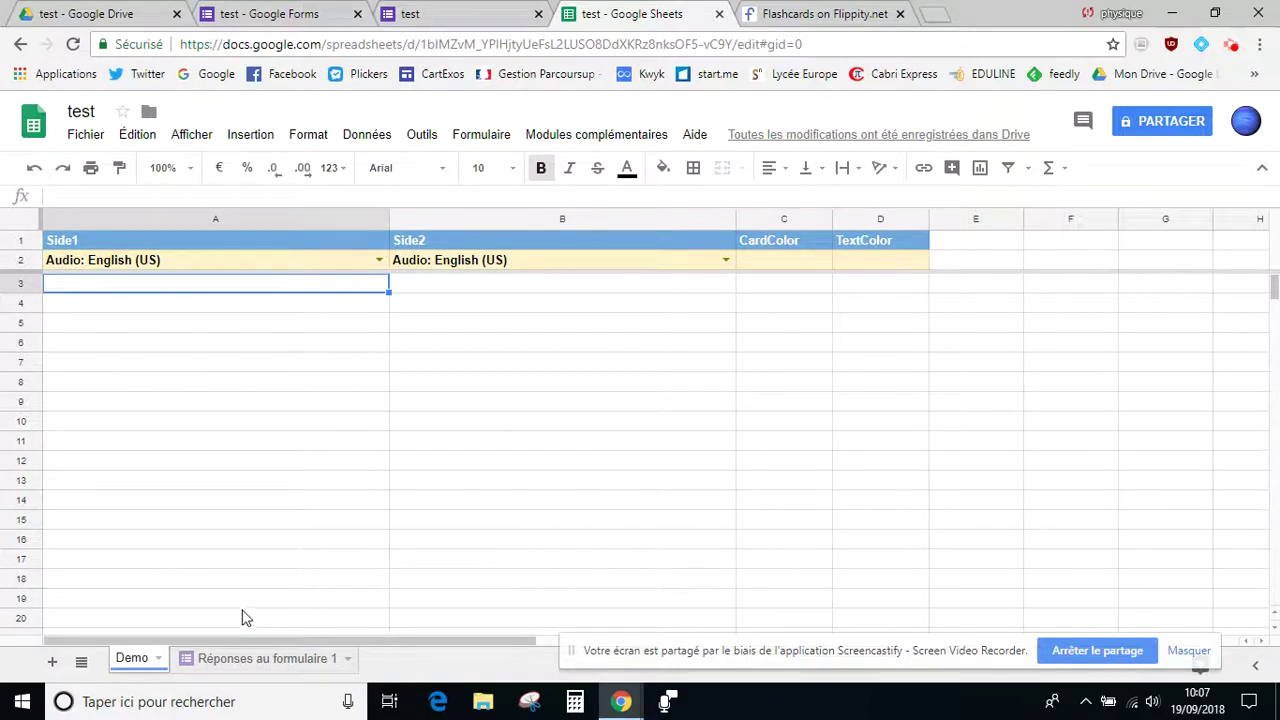
pyautogui.click(255, 660)
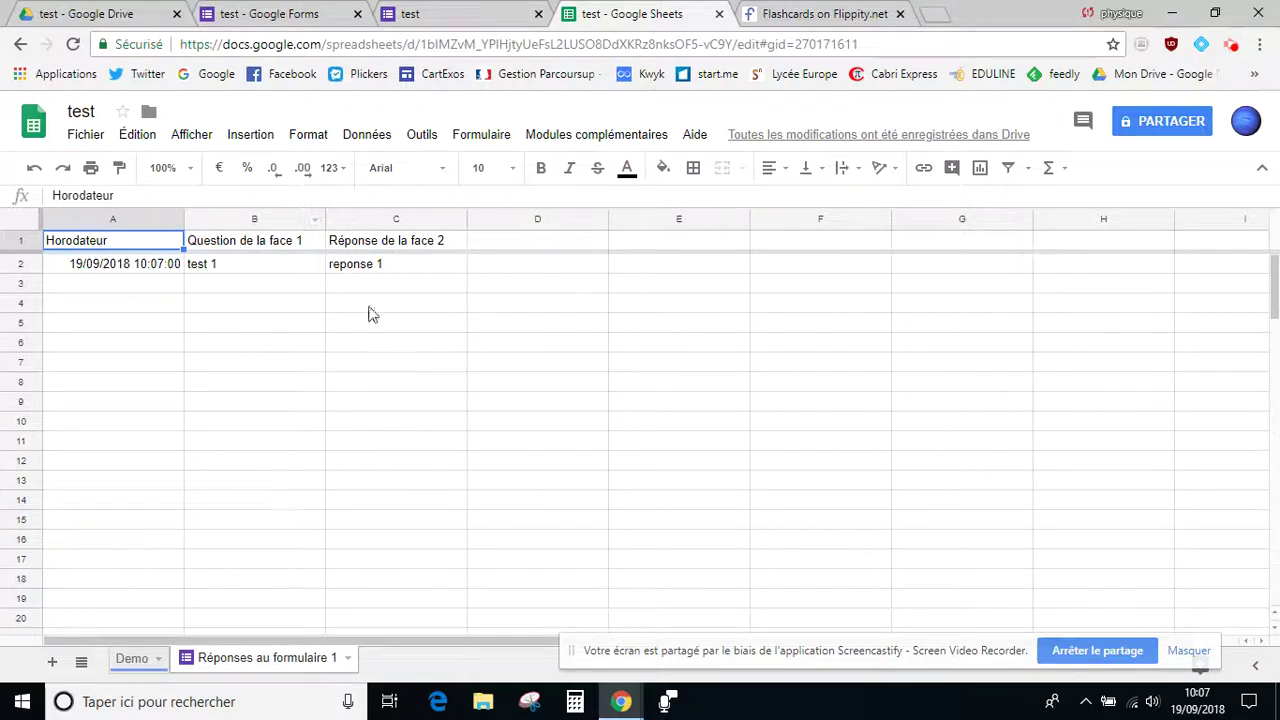
pyautogui.click(269, 218)
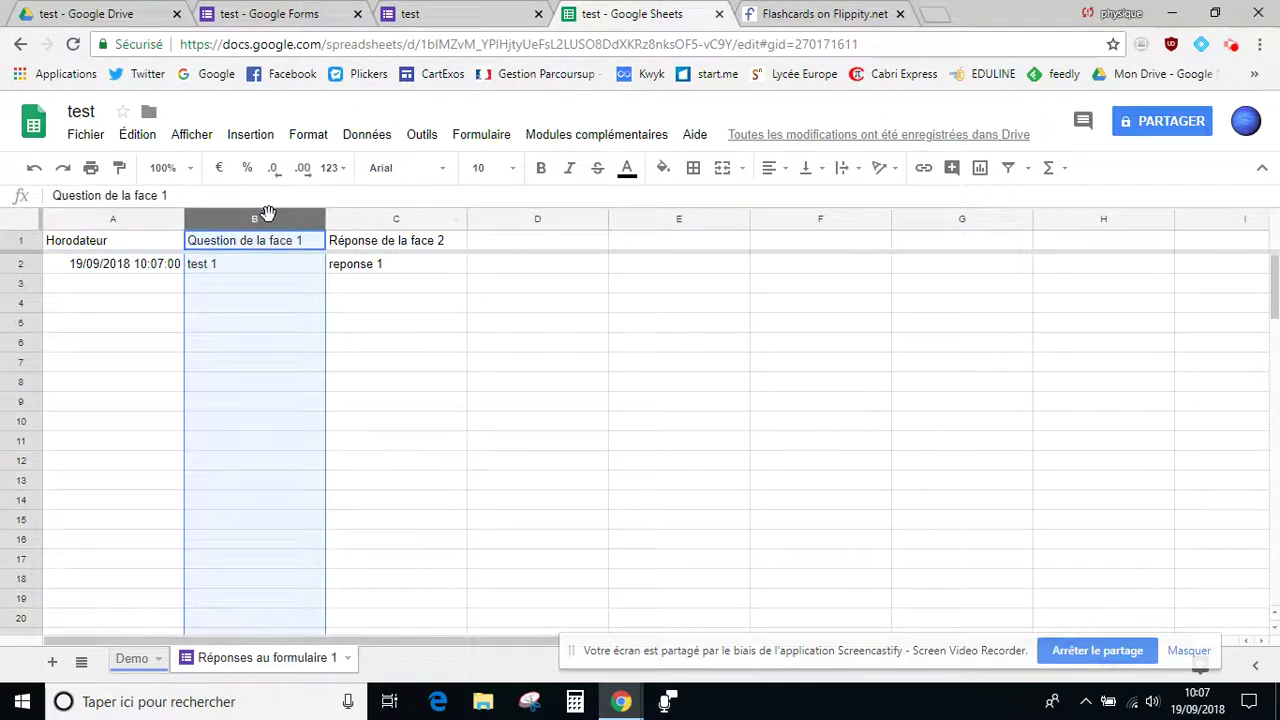
pyautogui.click(378, 219)
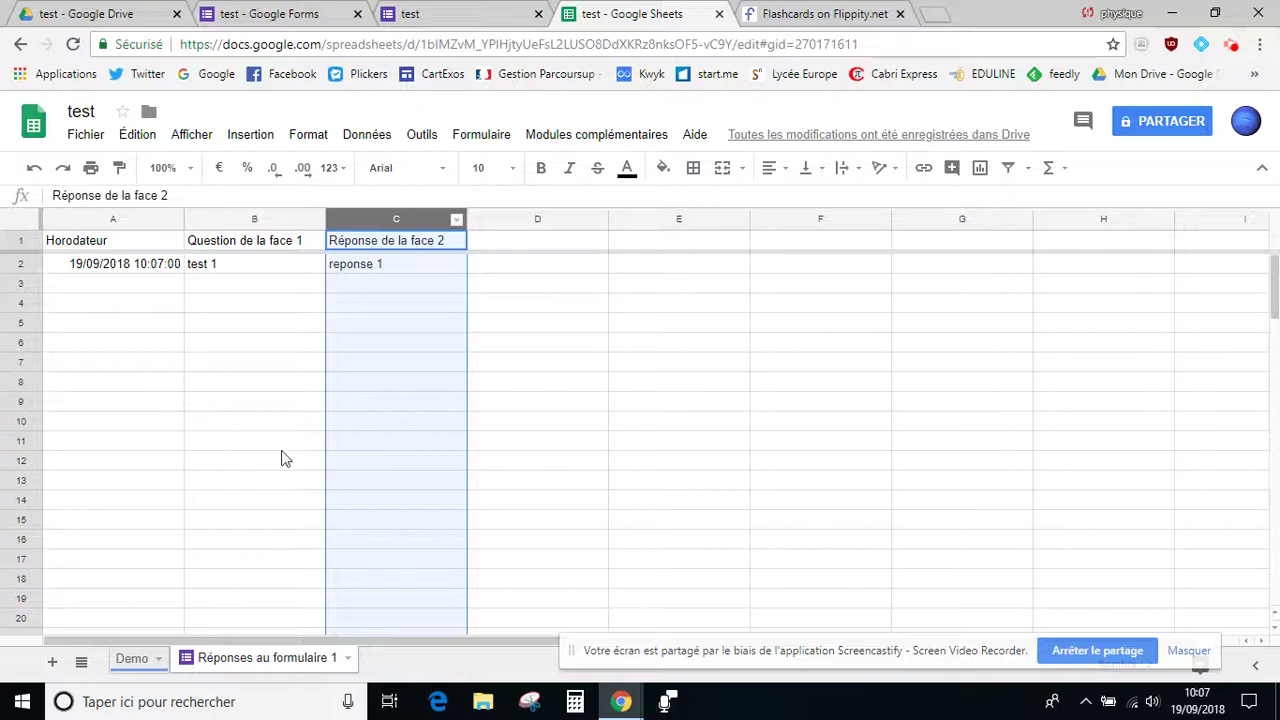
pyautogui.click(133, 658)
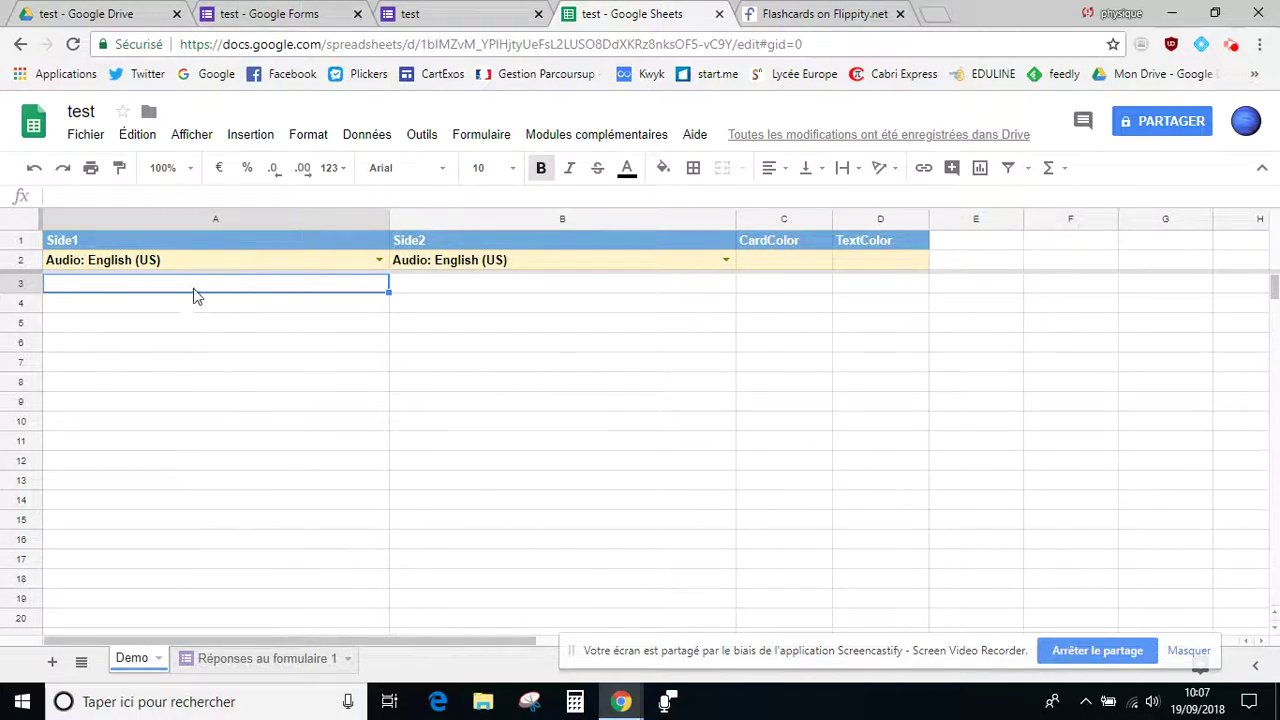
pyautogui.write('=')
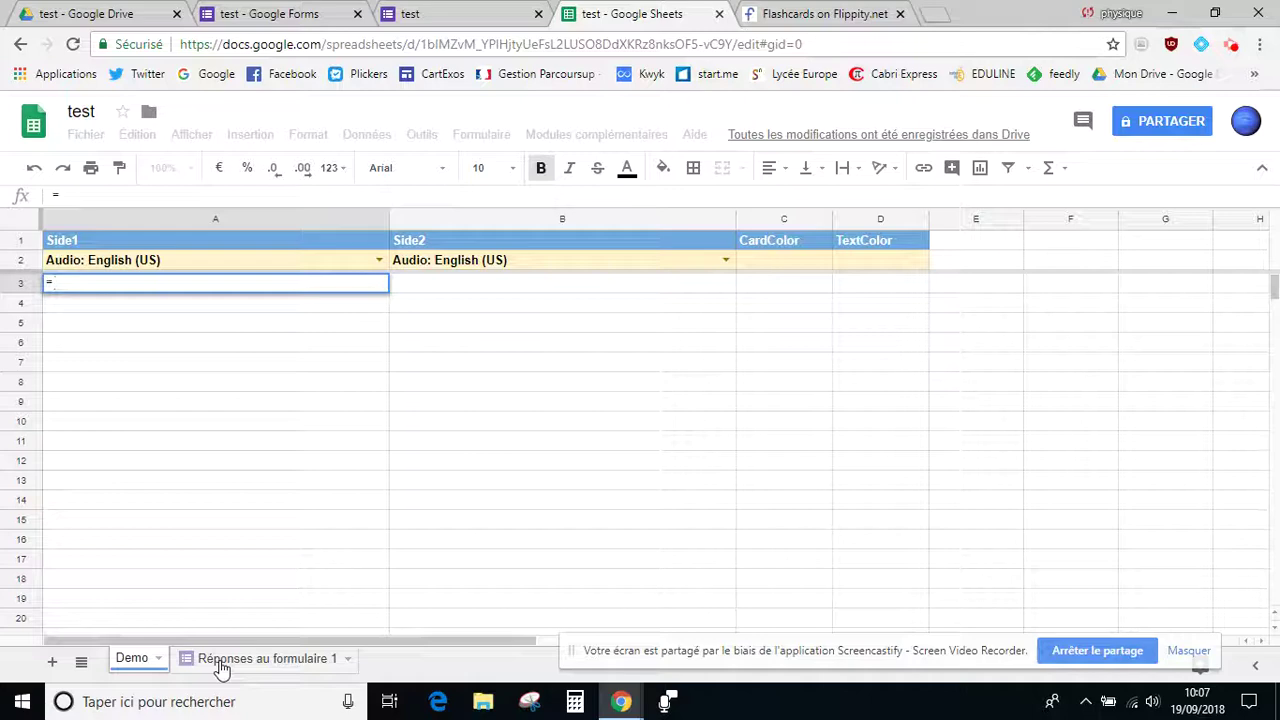
pyautogui.click(222, 658)
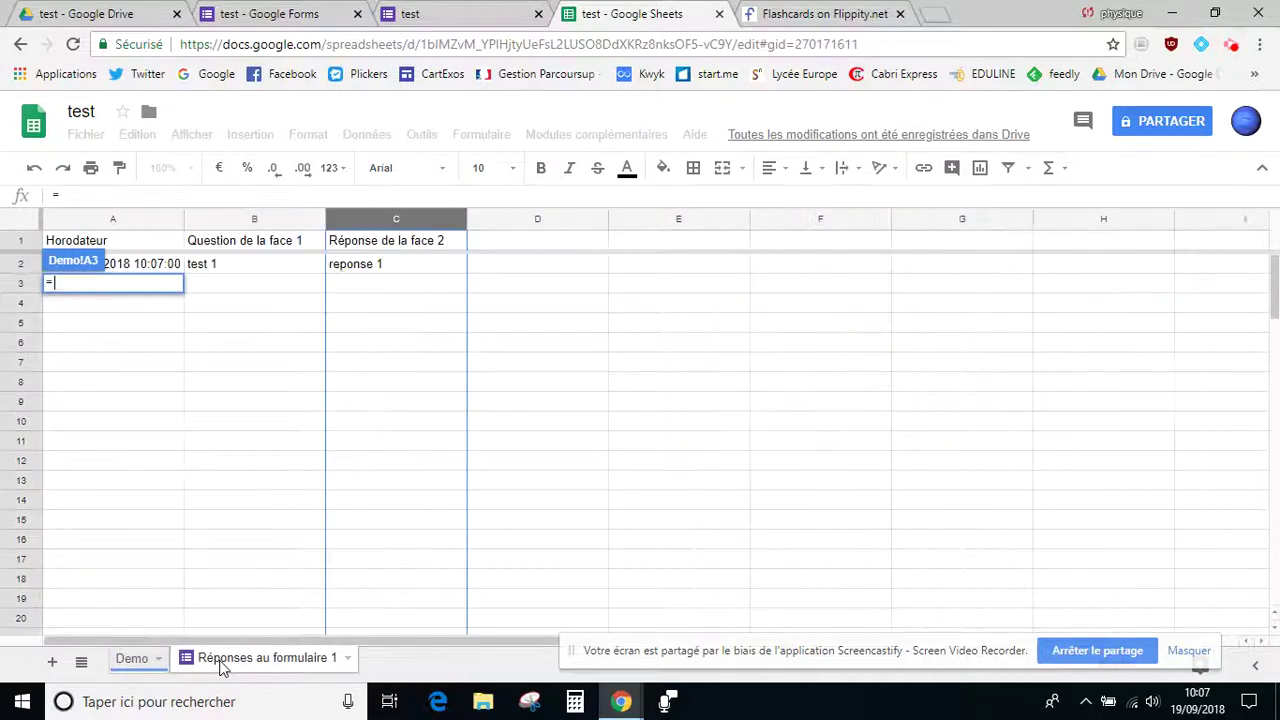
pyautogui.click(240, 268)
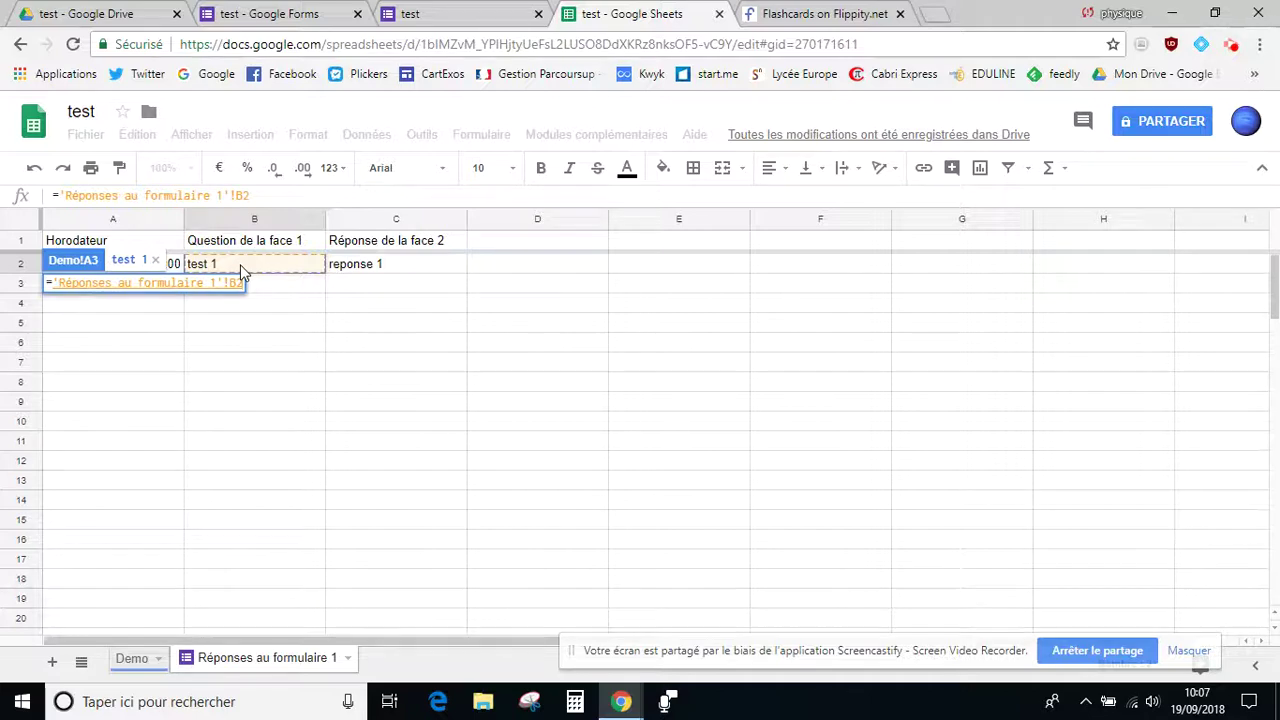
pyautogui.press('Return')
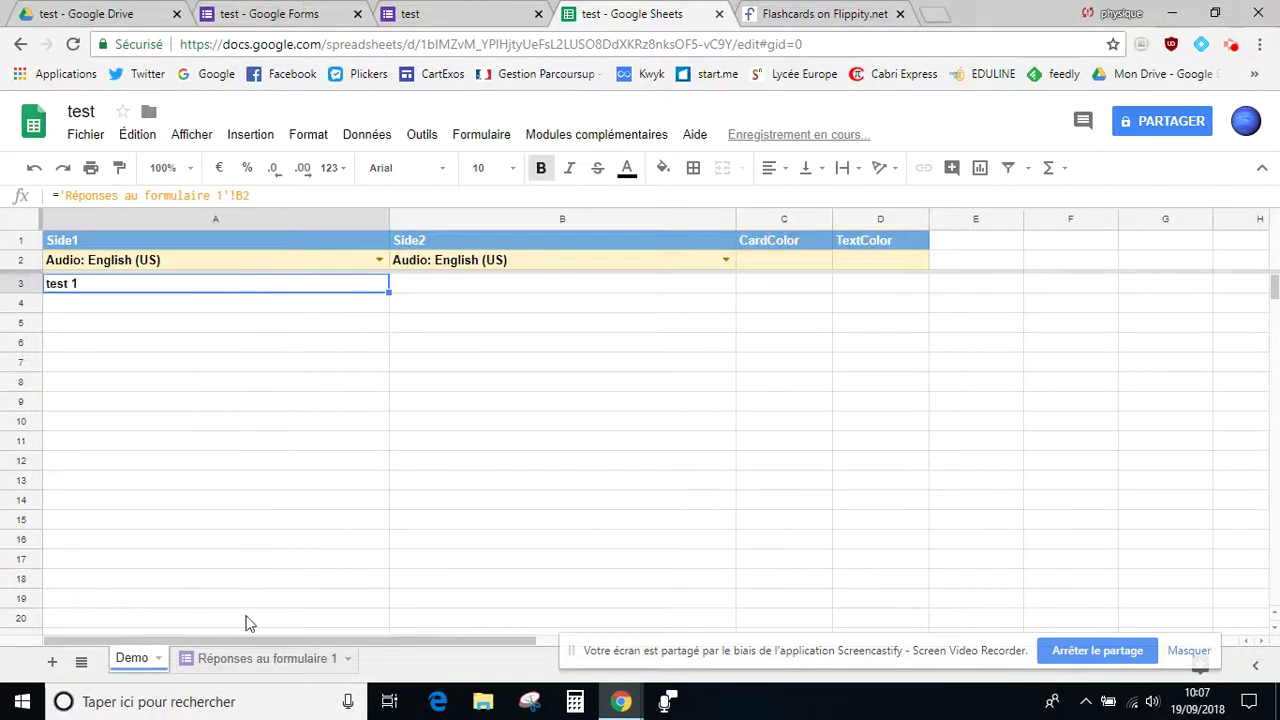
# Step: Link cell B3 of the Demo sheet to cell C2 of Réponses au formulaire 1, the first face 2 answer
pyautogui.click(421, 288)
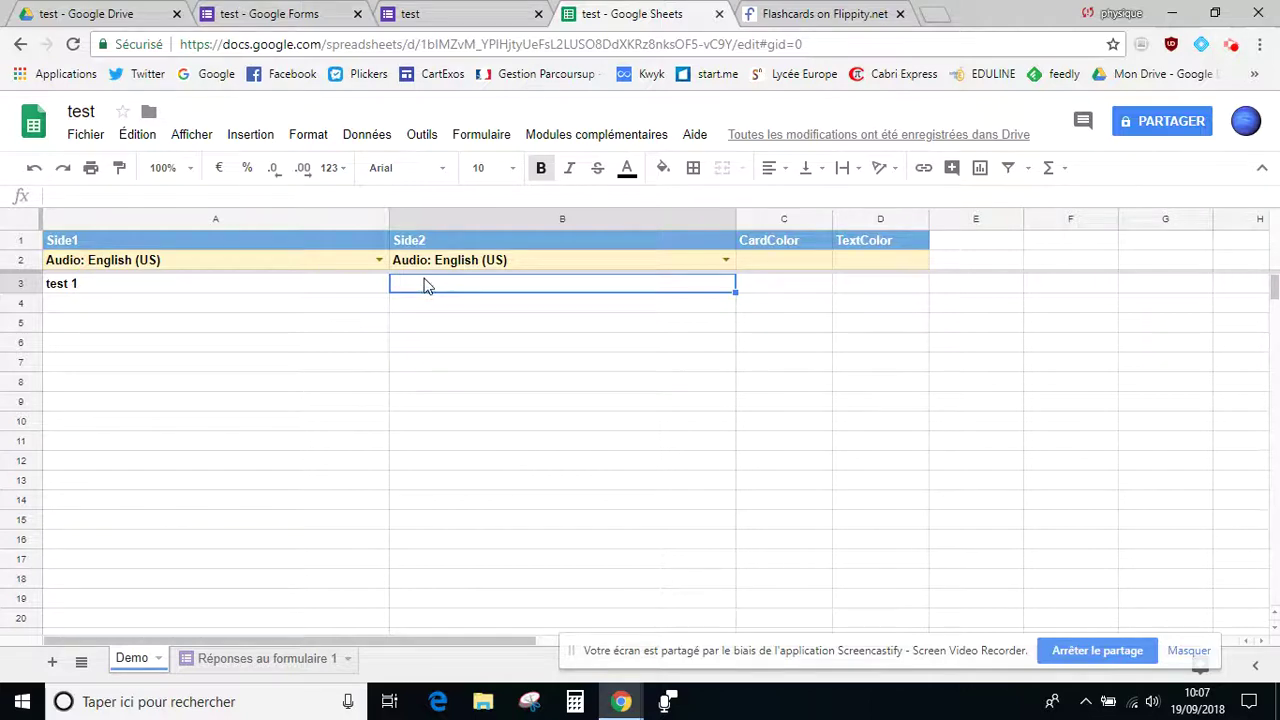
pyautogui.write('=')
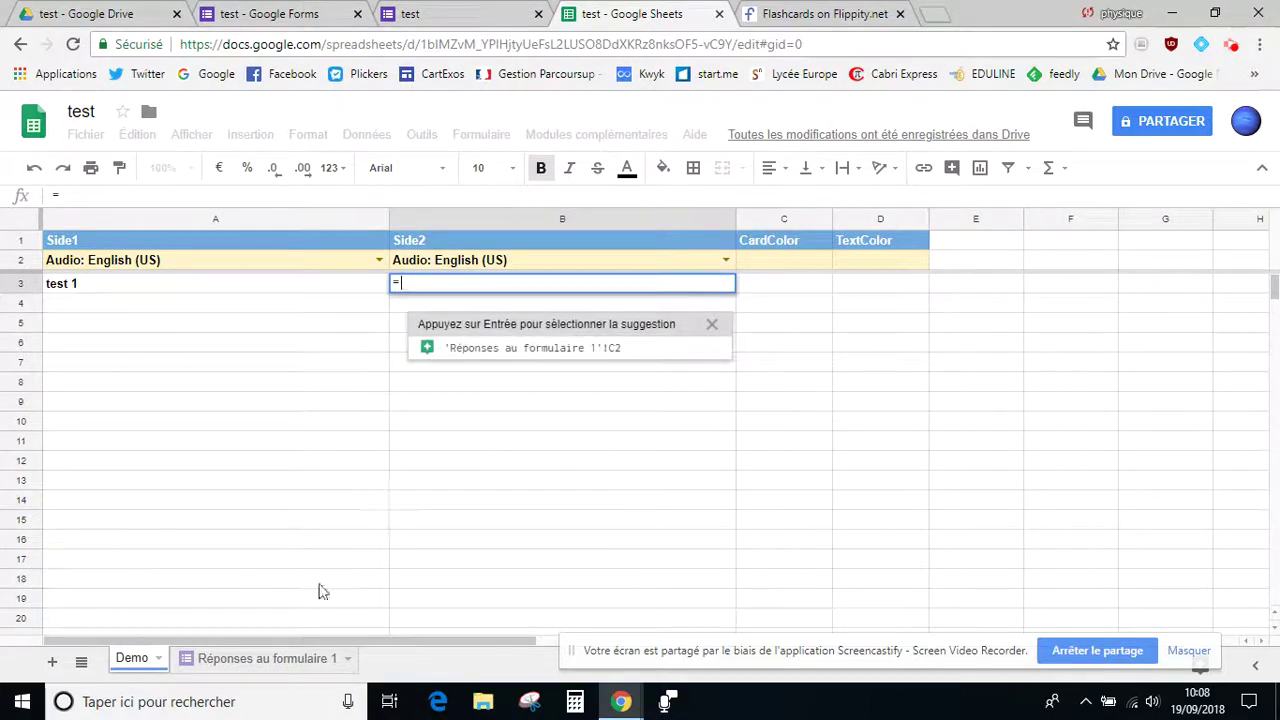
pyautogui.click(265, 657)
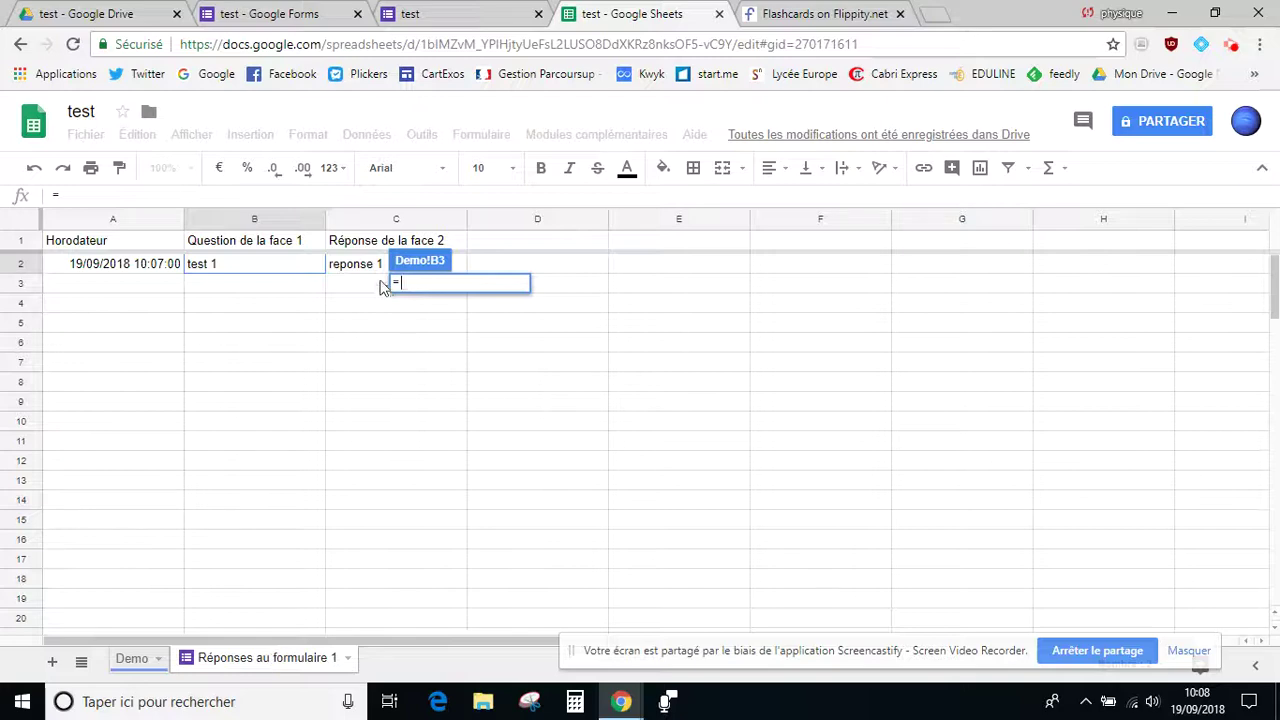
pyautogui.click(349, 268)
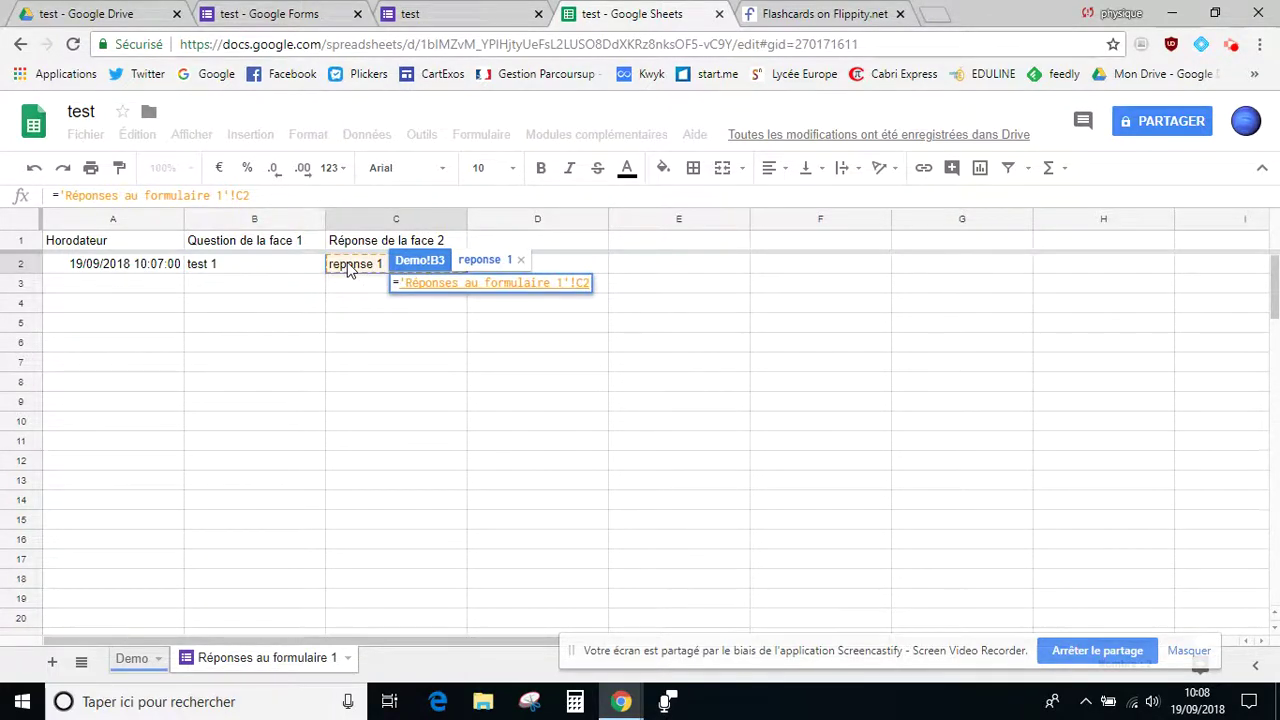
pyautogui.press('Return')
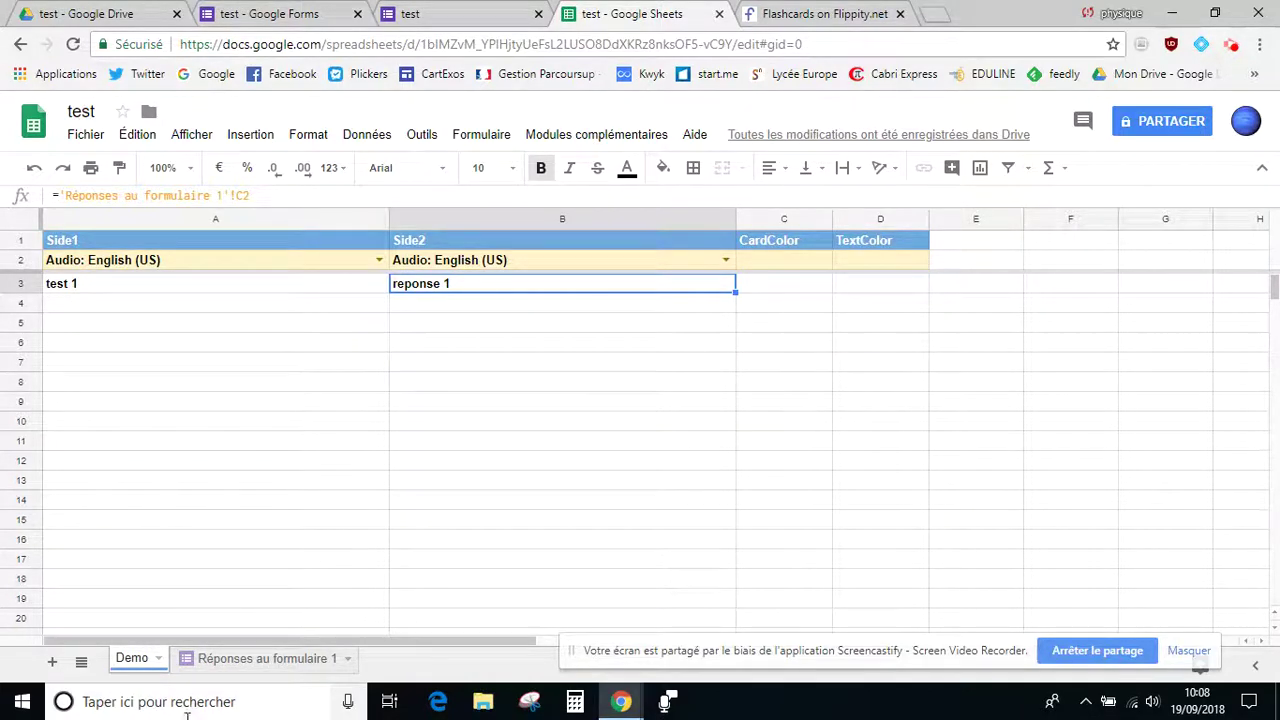
# Step: Extend the formula in Demo cell A3 to the open range B2:b of Réponses au formulaire 1 and make it an ArrayFormula
pyautogui.click(214, 656)
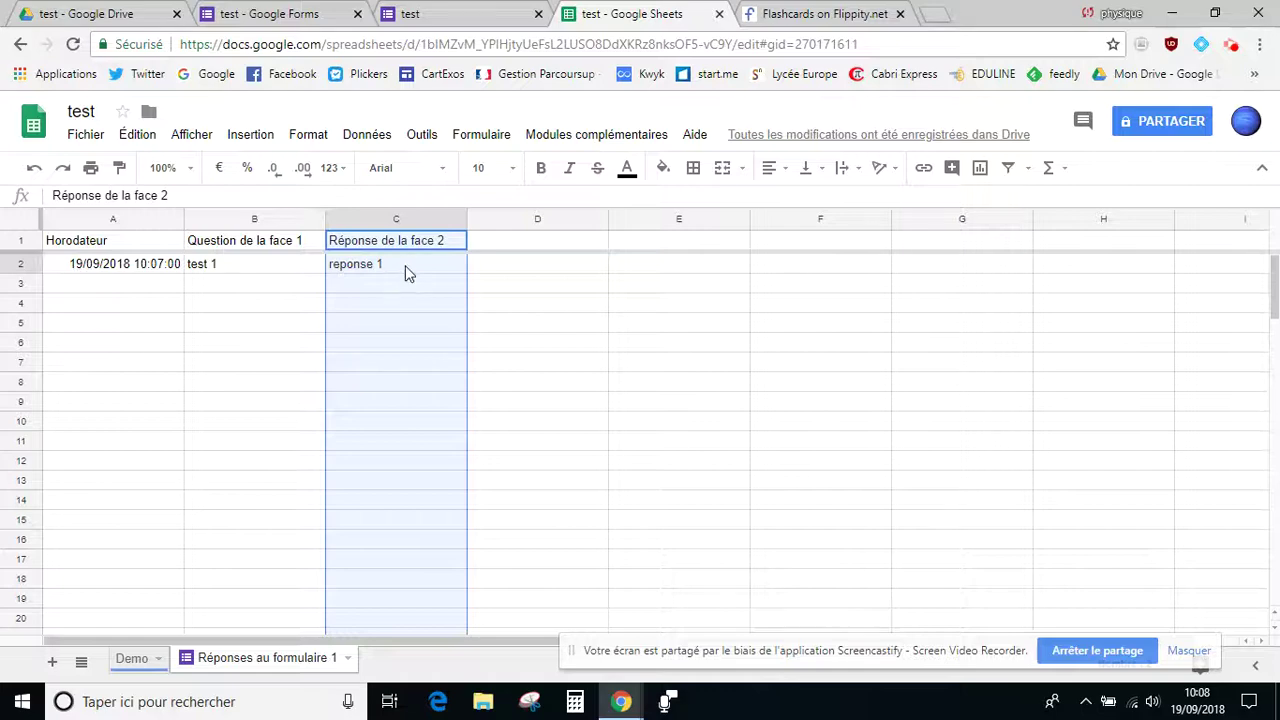
pyautogui.moveTo(20, 264); pyautogui.dragTo(20, 622)
pyautogui.click(131, 658)
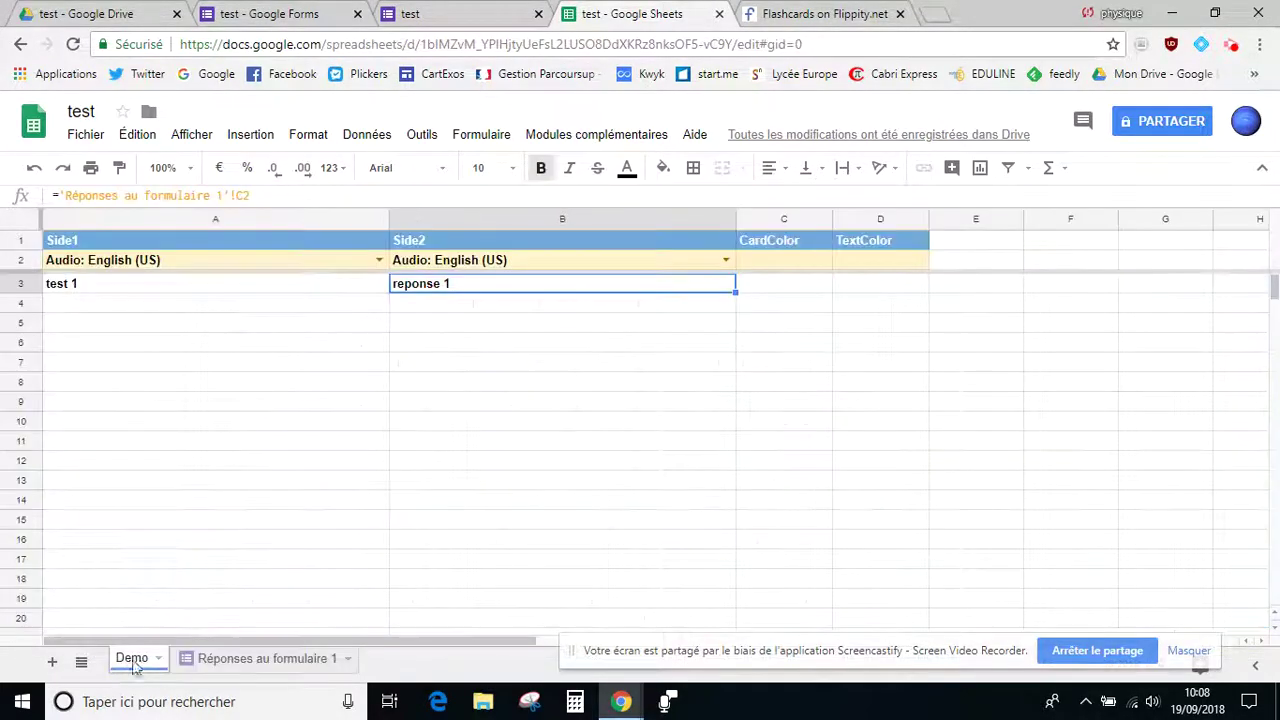
pyautogui.click(100, 285)
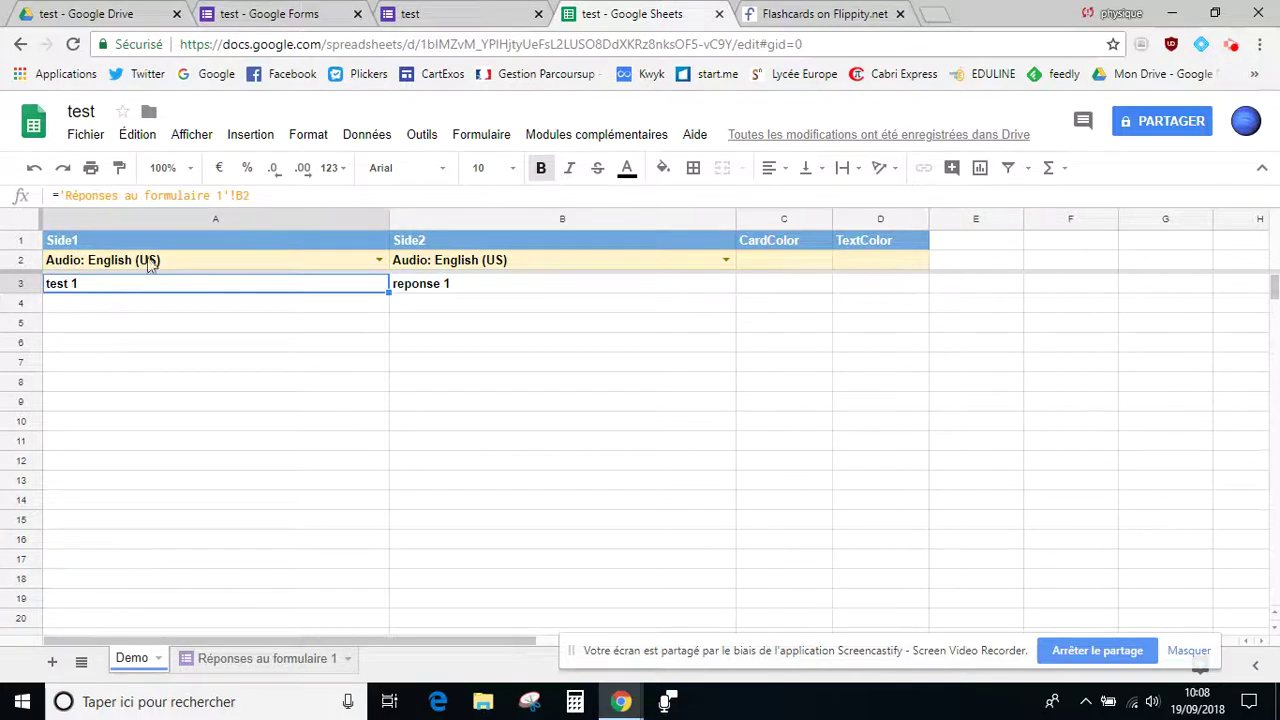
pyautogui.click(264, 195)
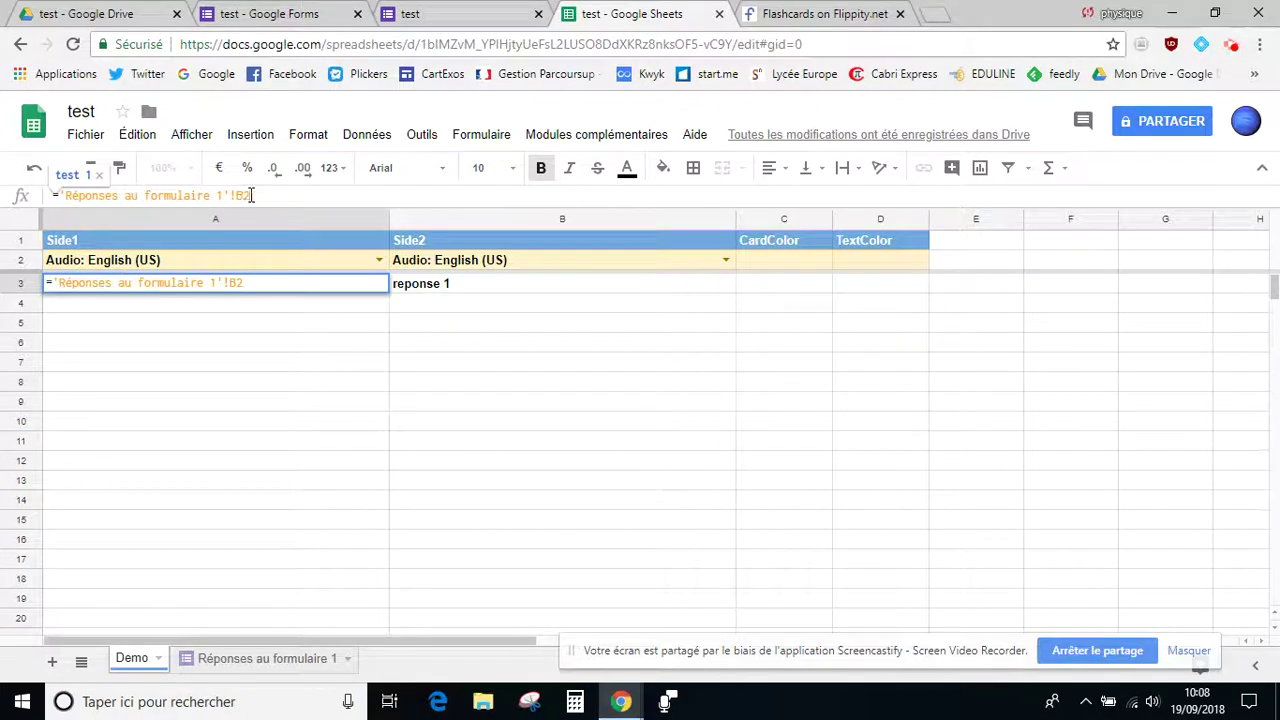
pyautogui.write(':b')
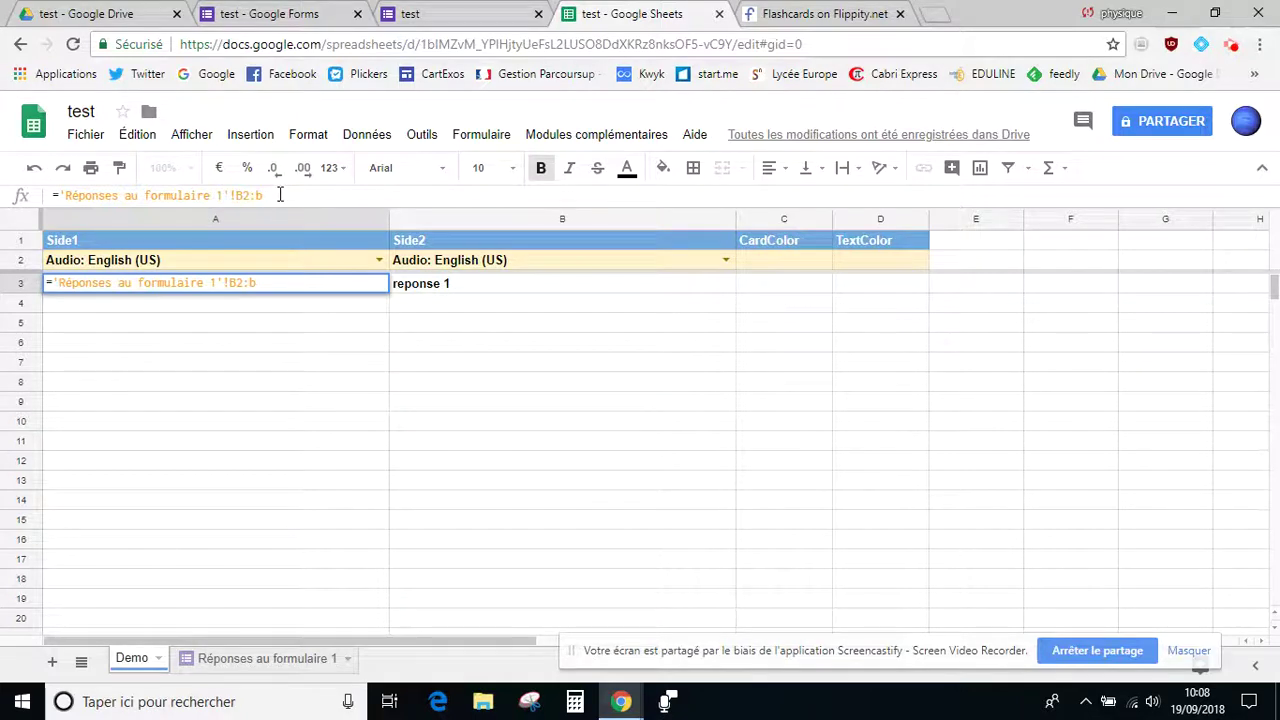
pyautogui.hotkey('ctrl', 'shift', 'Return')
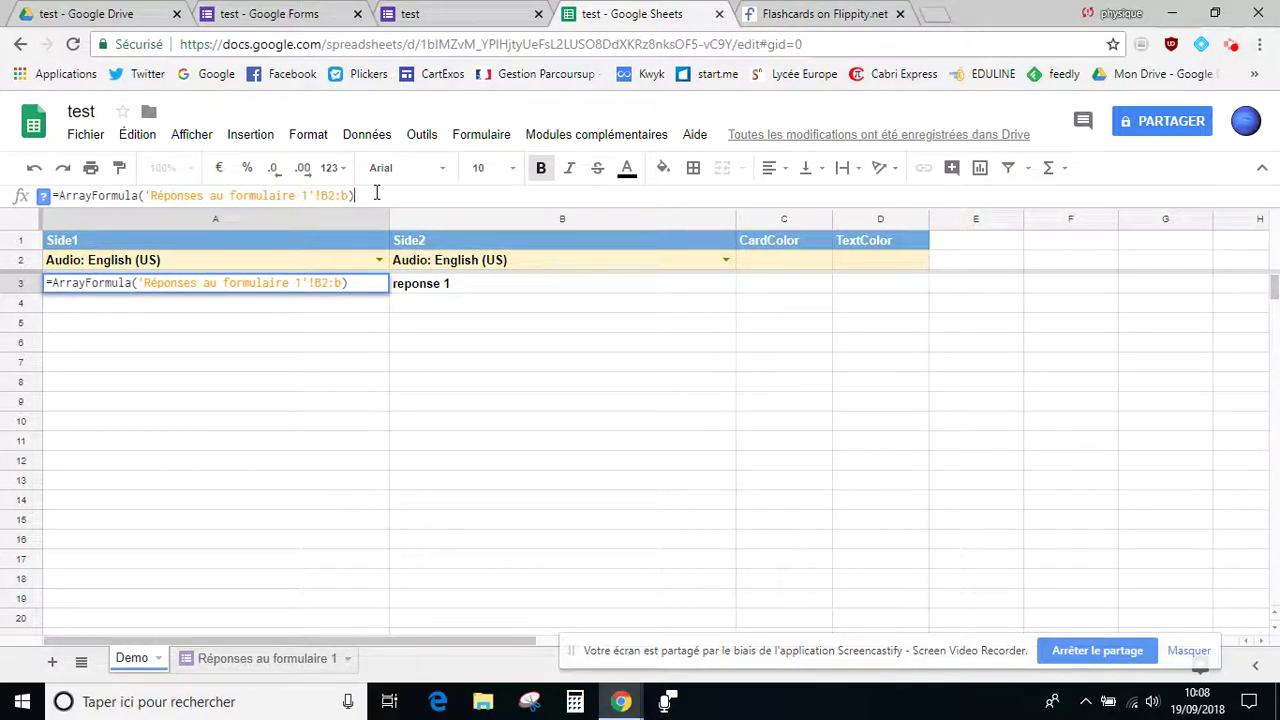
pyautogui.press('Return')
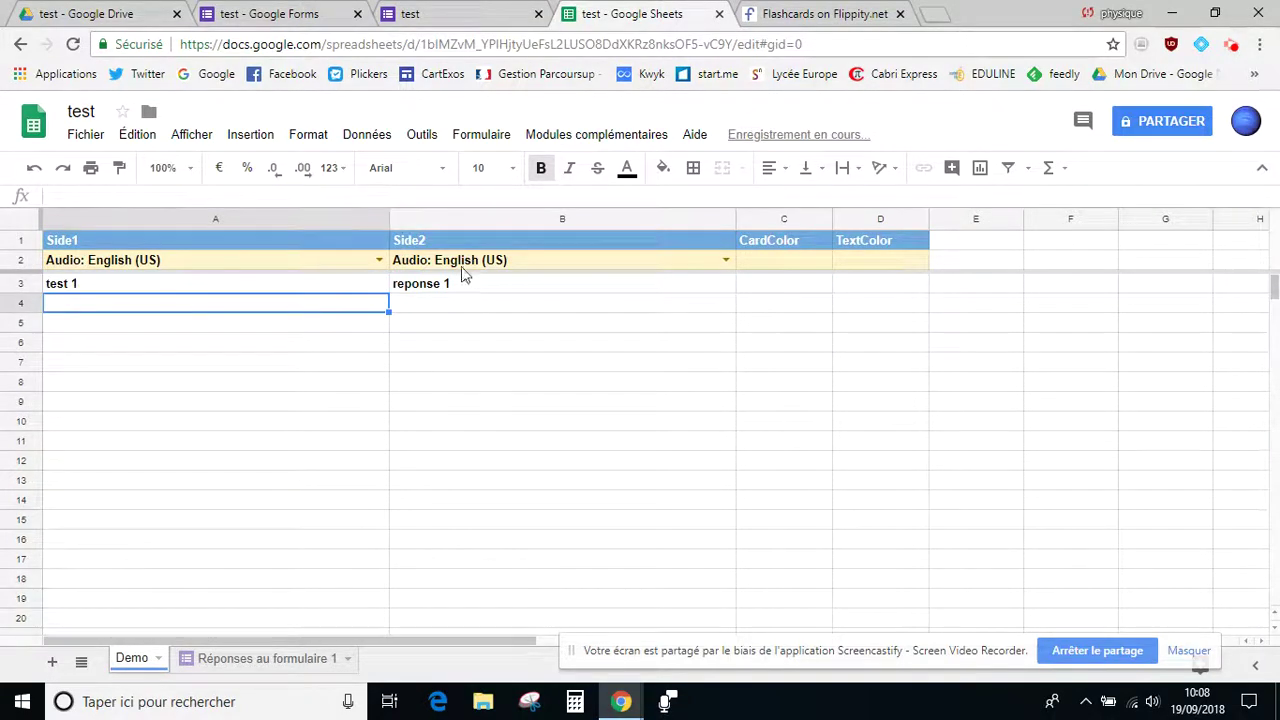
# Step: Turn the formula in Demo cell B3 into an ArrayFormula over C2:c of Réponses au formulaire 1, and compare both sheets
pyautogui.click(462, 287)
pyautogui.click(289, 195)
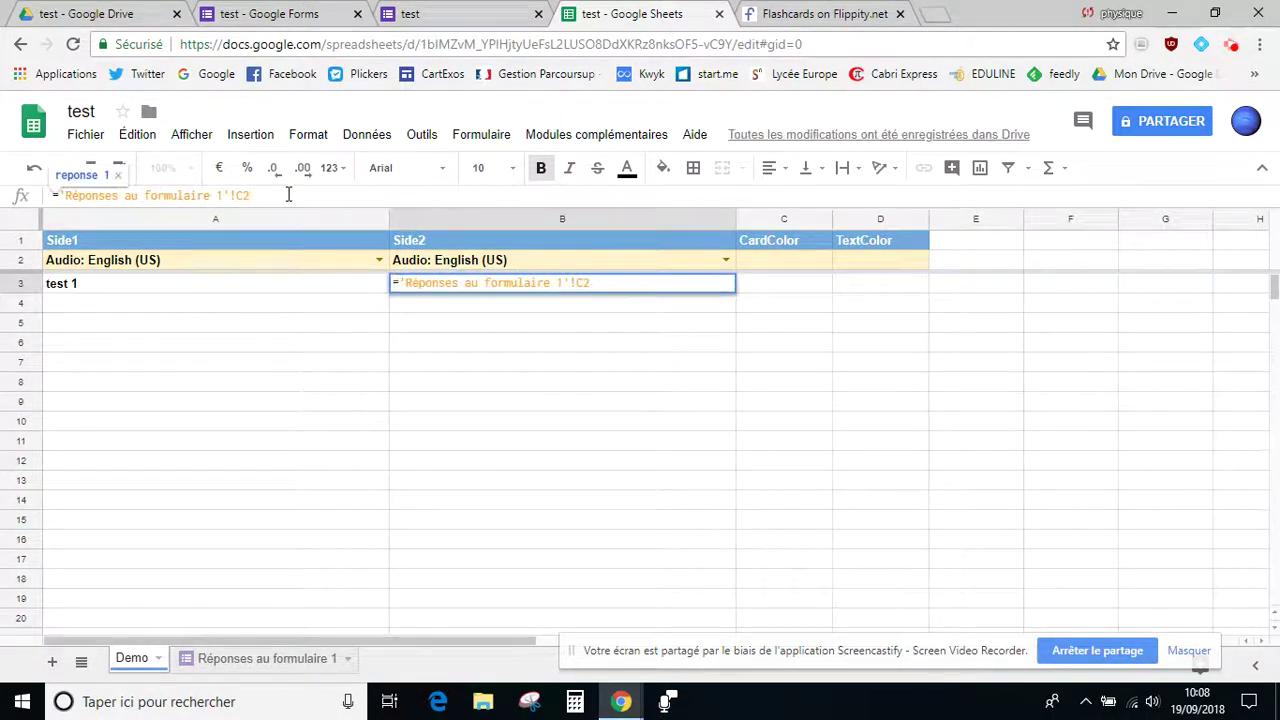
pyautogui.write(':c')
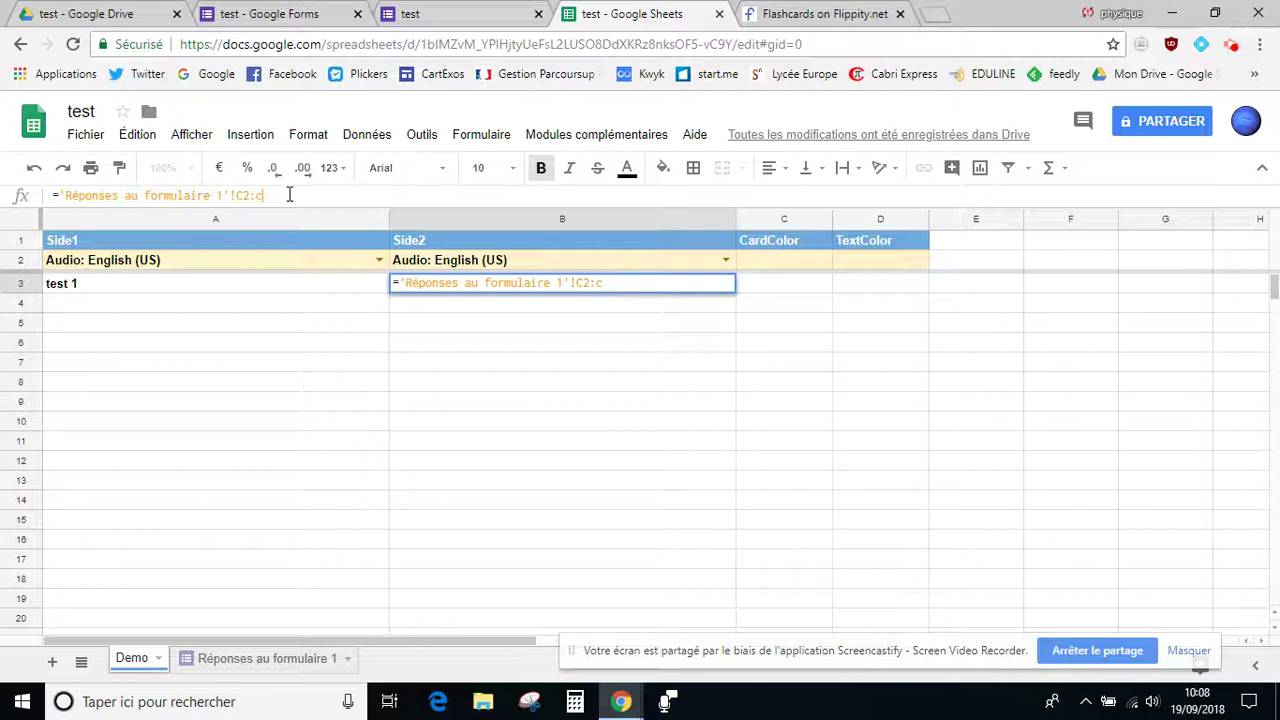
pyautogui.hotkey('ctrl', 'shift', 'Return')
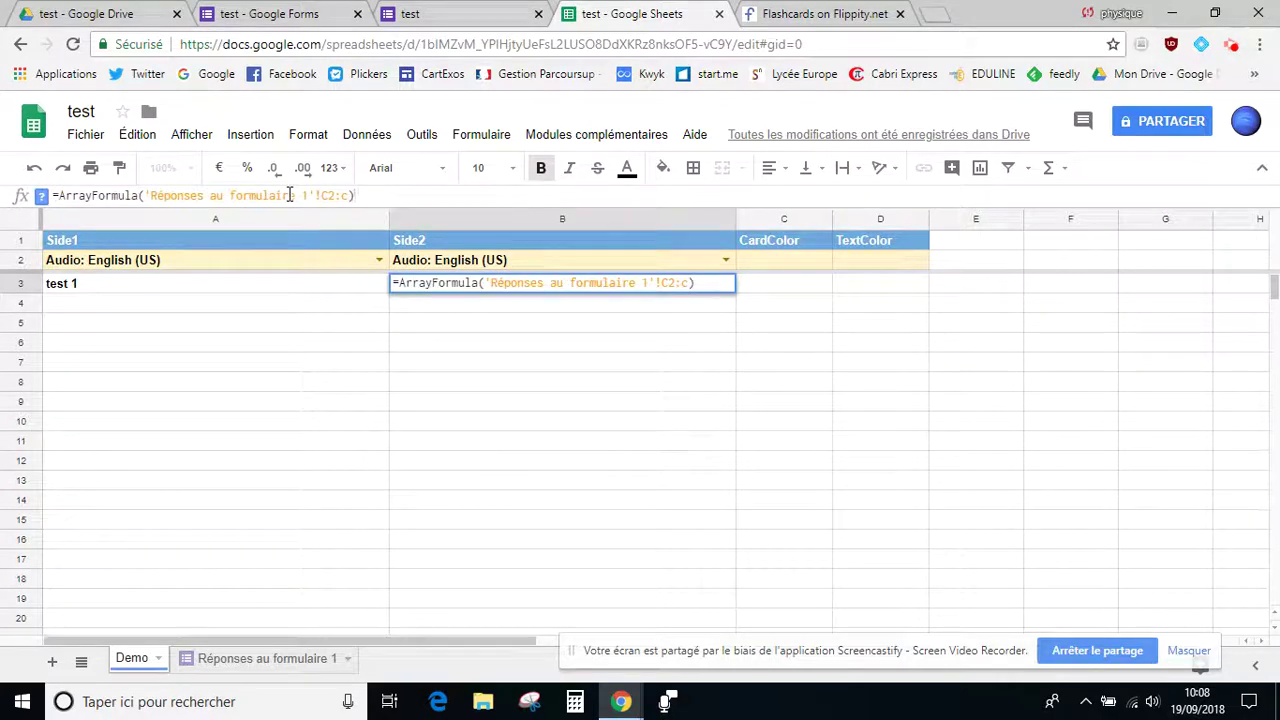
pyautogui.press('Return')
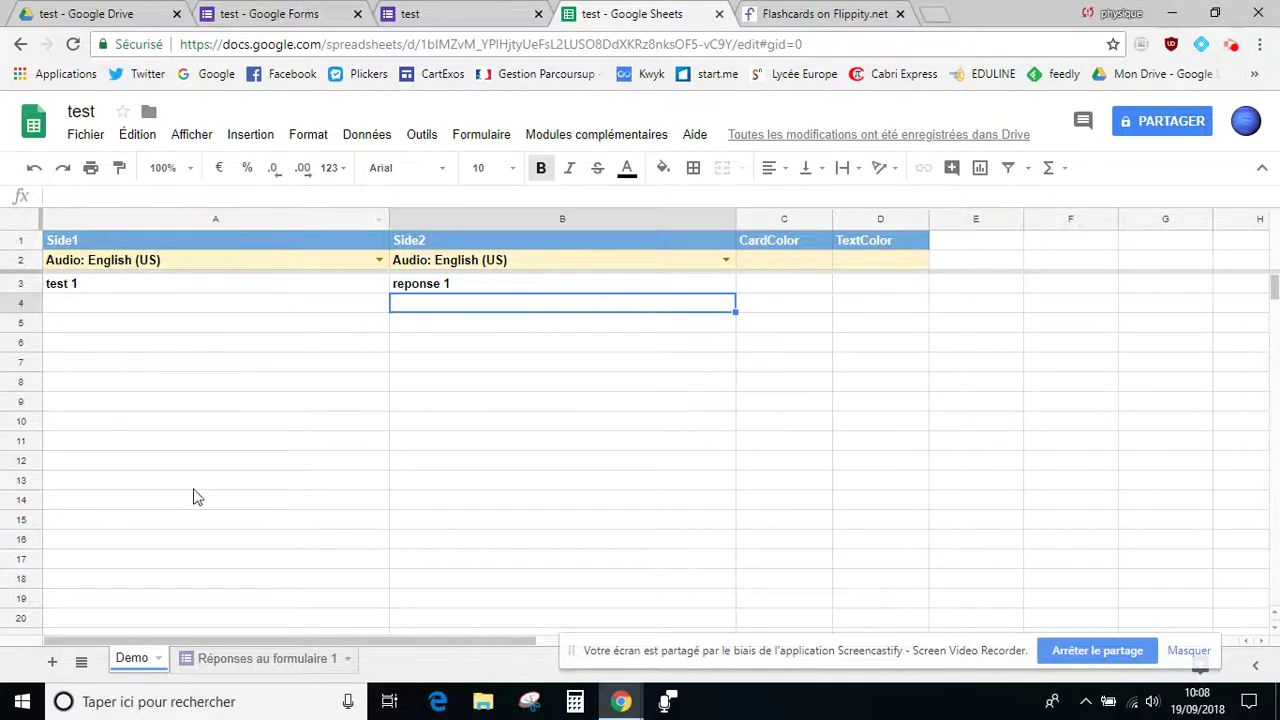
pyautogui.click(229, 660)
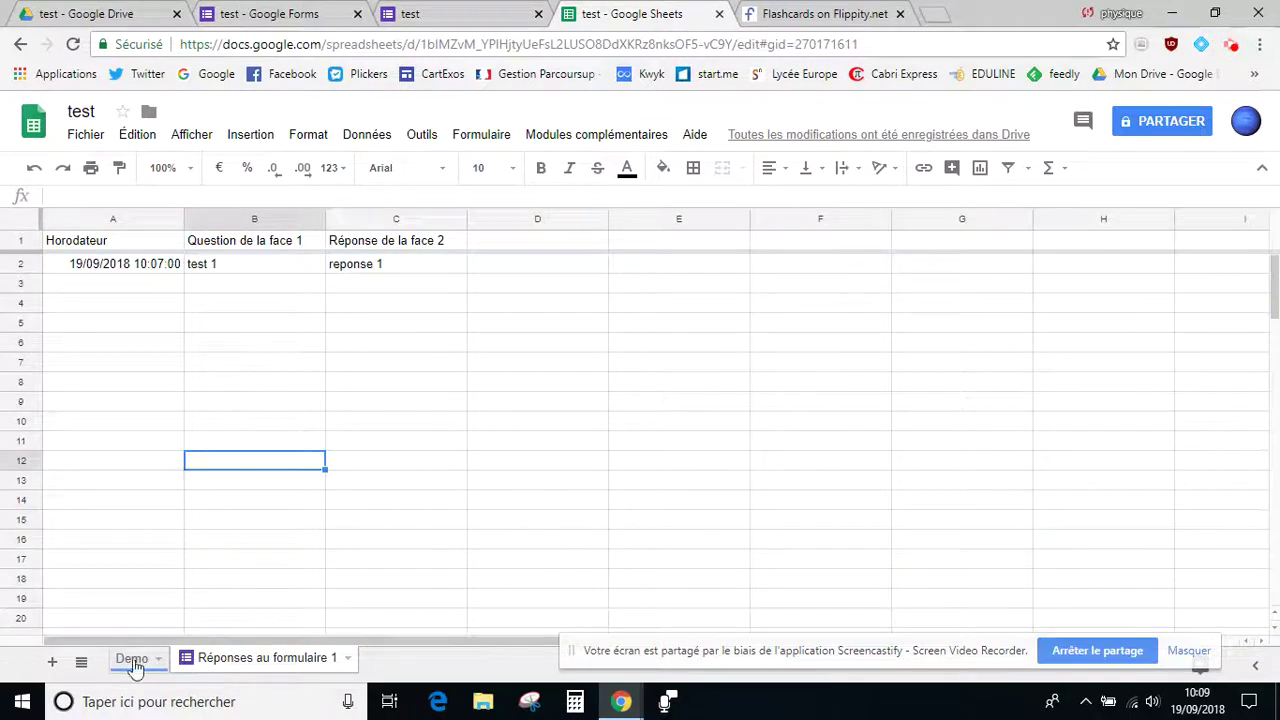
pyautogui.click(132, 658)
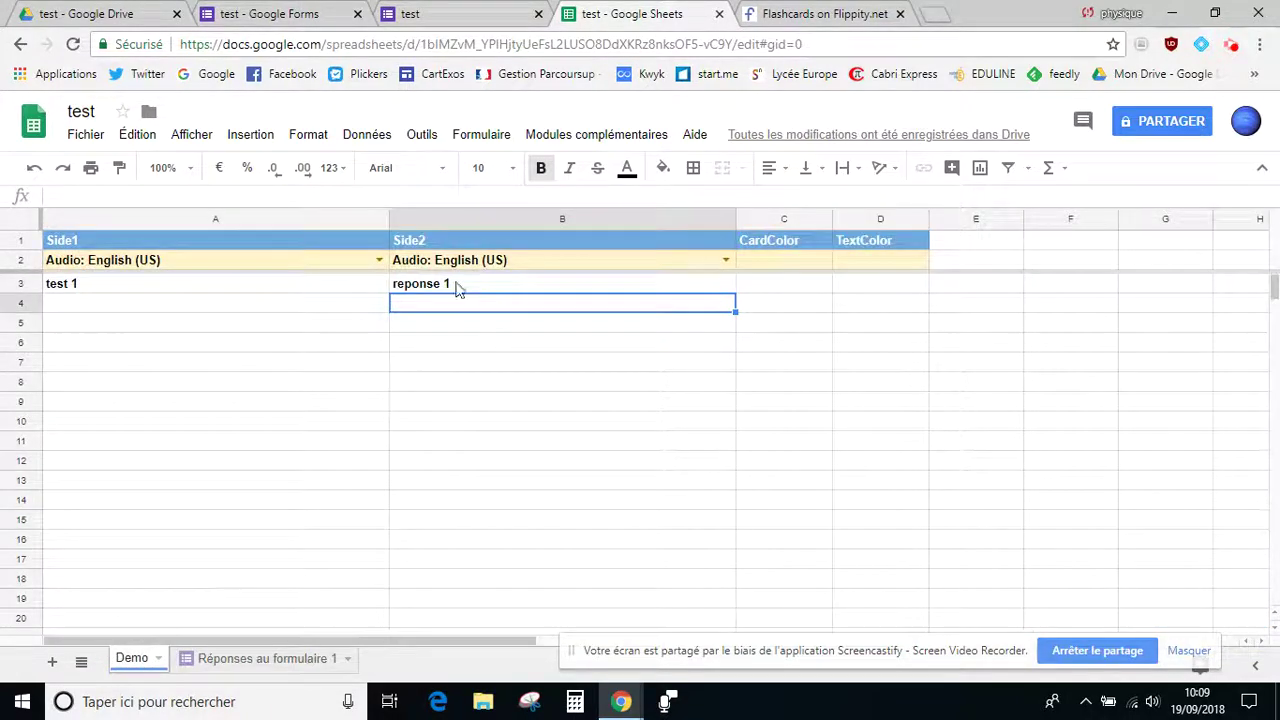
# Step: Submit another response to the test form with "test 2" for face 1 and "reponse 2" for face 2
pyautogui.click(466, 18)
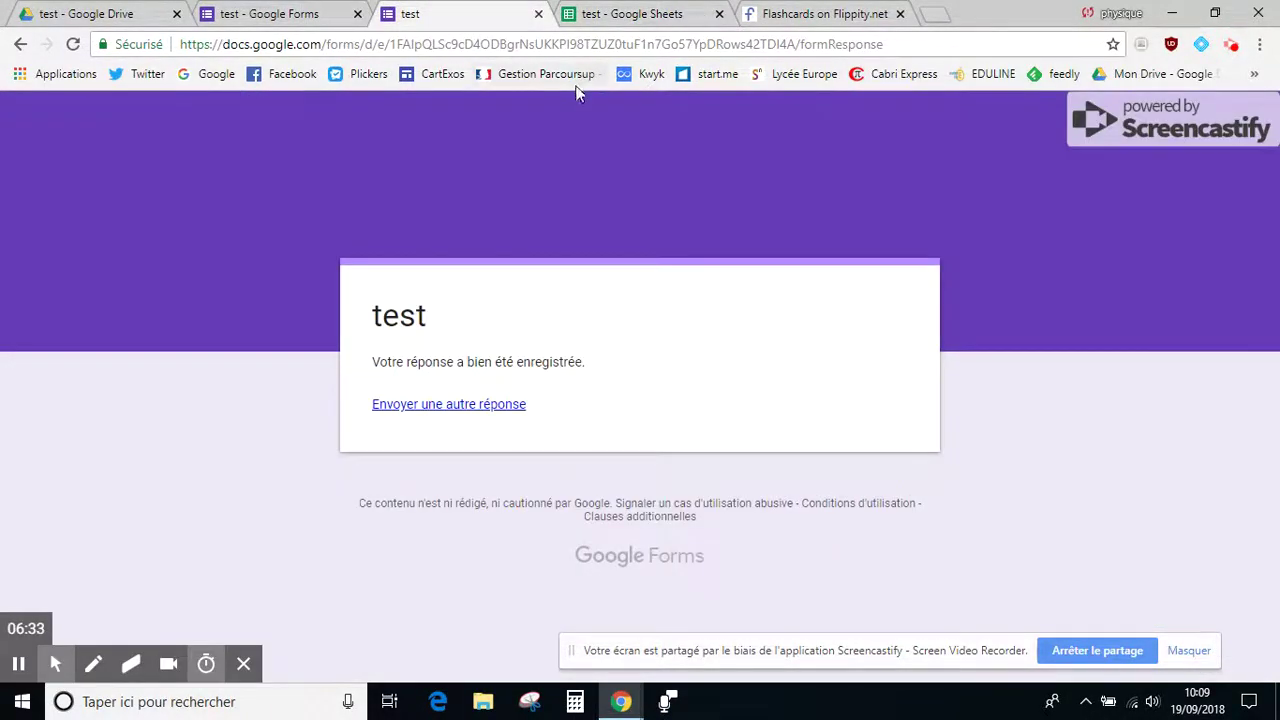
pyautogui.click(467, 411)
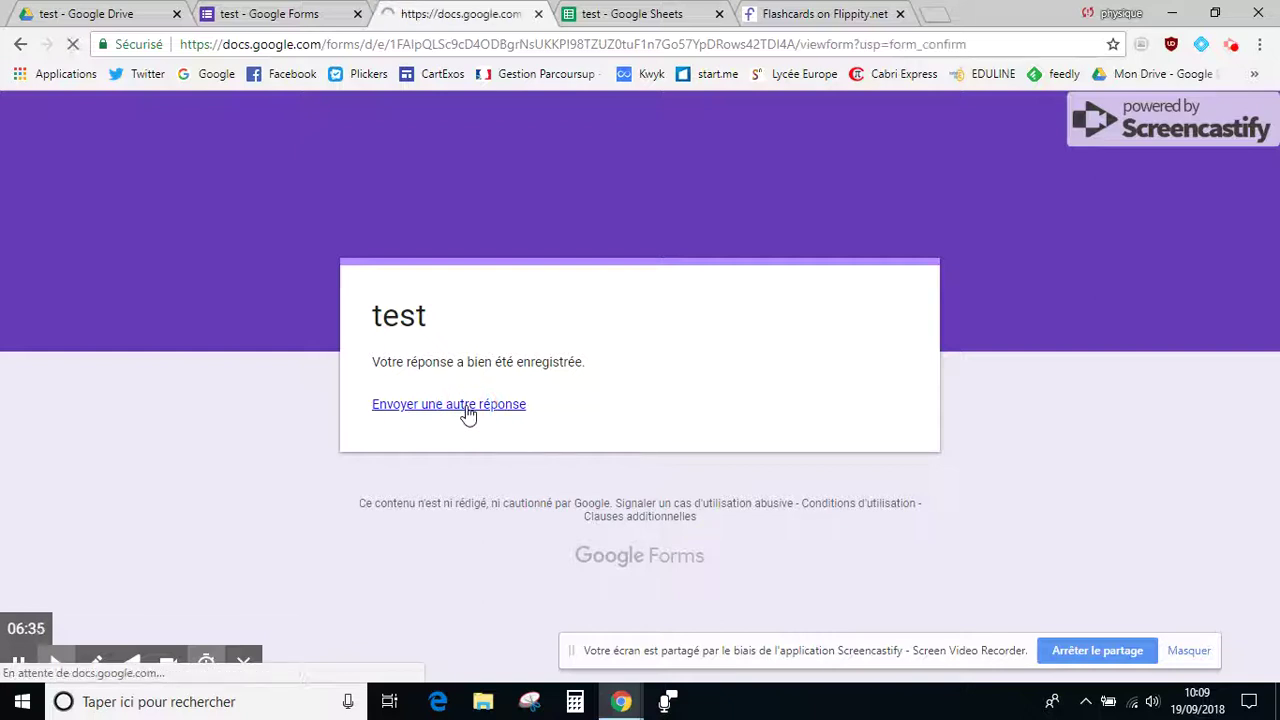
pyautogui.click(440, 467)
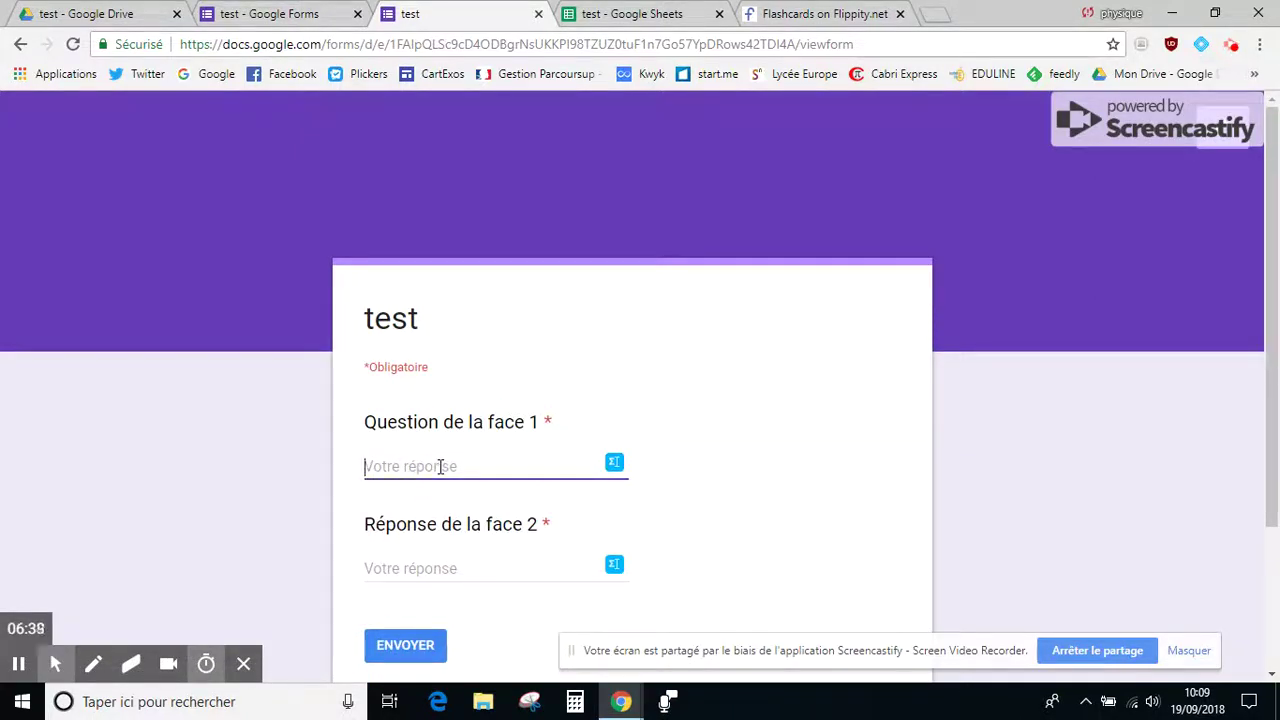
pyautogui.write('test 2')
pyautogui.click(449, 567)
pyautogui.write('repo')
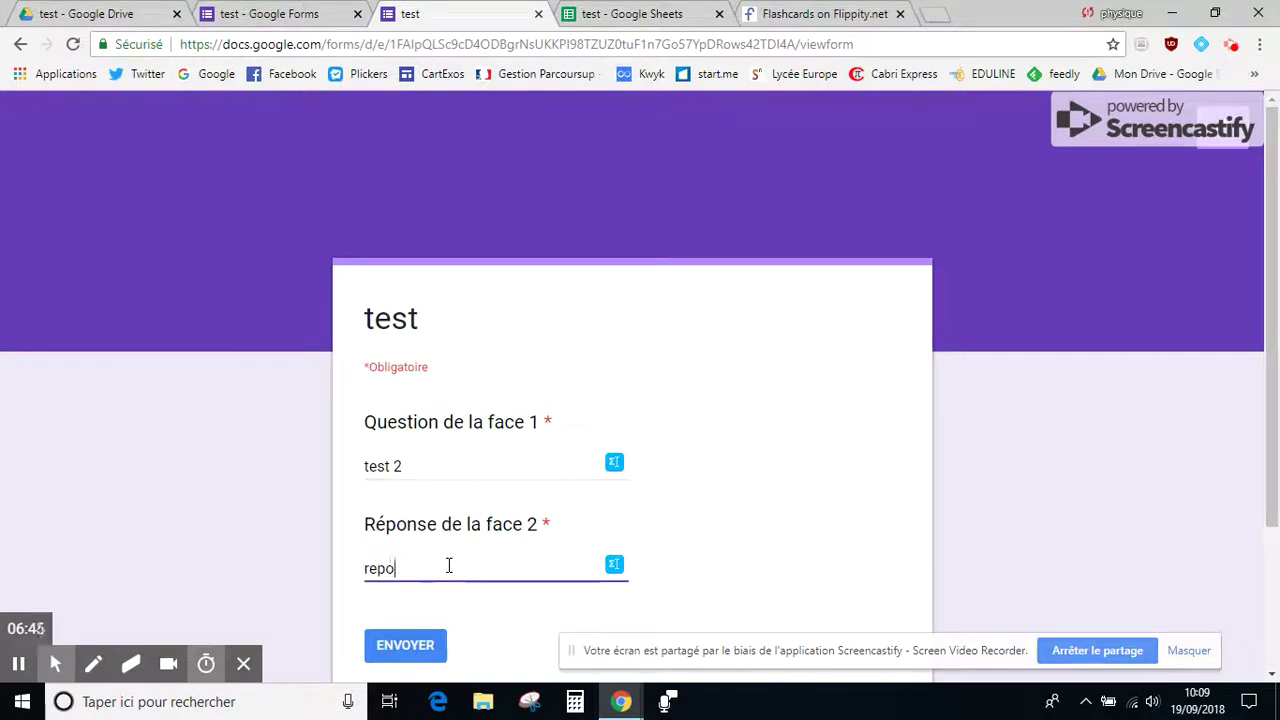
pyautogui.write('insnse 2')
pyautogui.click(422, 640)
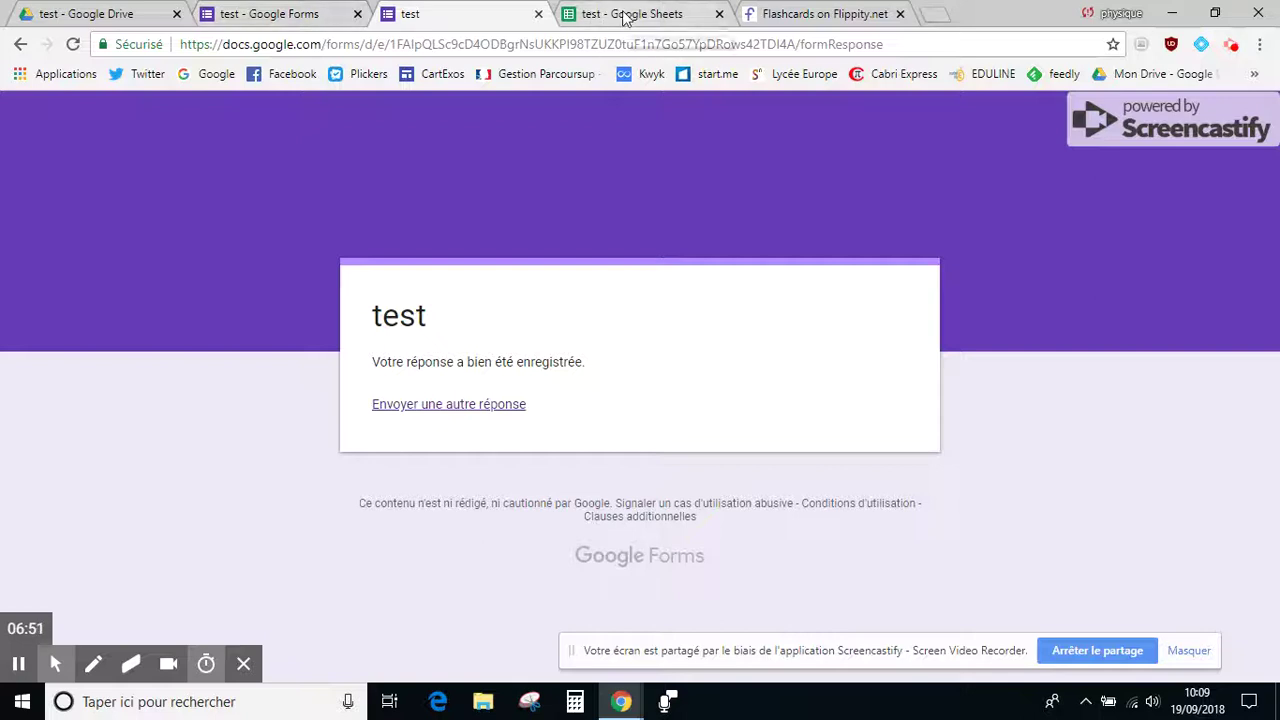
# Step: Check the second form response in the spreadsheet's Demo and Réponses au formulaire 1 sheets
pyautogui.click(592, 18)
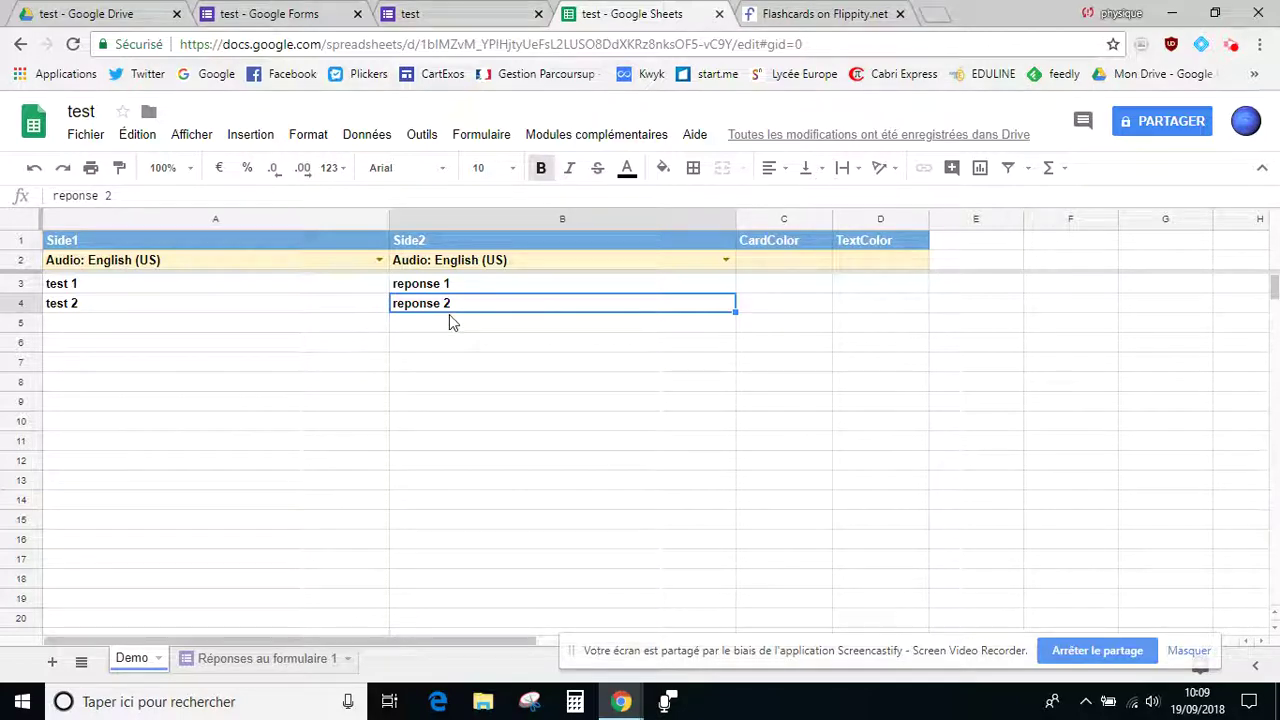
pyautogui.click(290, 660)
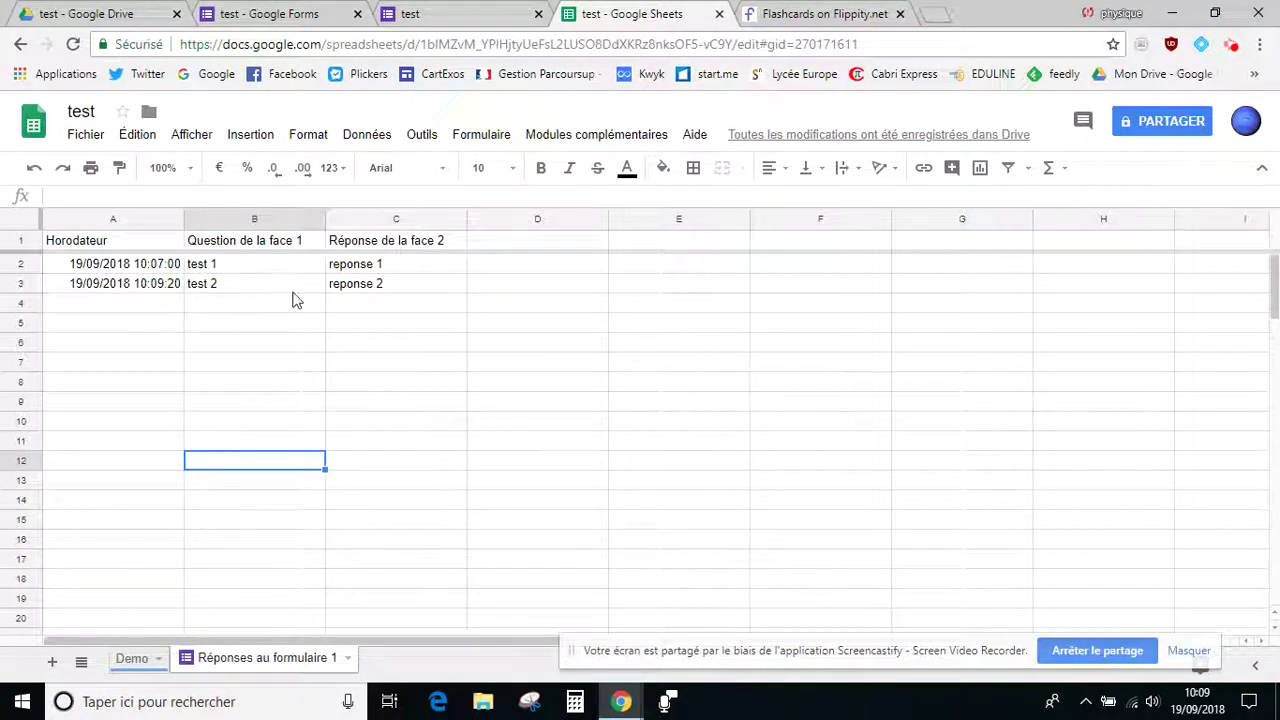
pyautogui.click(140, 659)
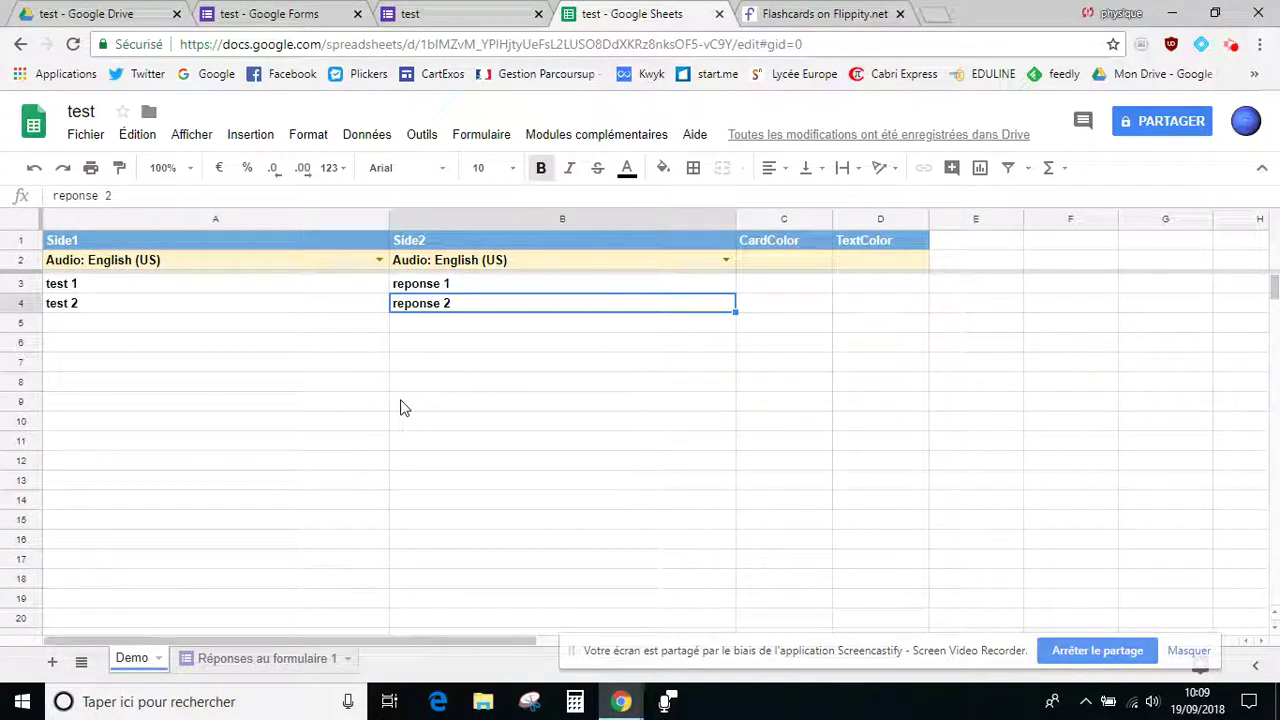
# Step: Switch to the Flippity flashcards page linked to the spreadsheet
pyautogui.click(810, 15)
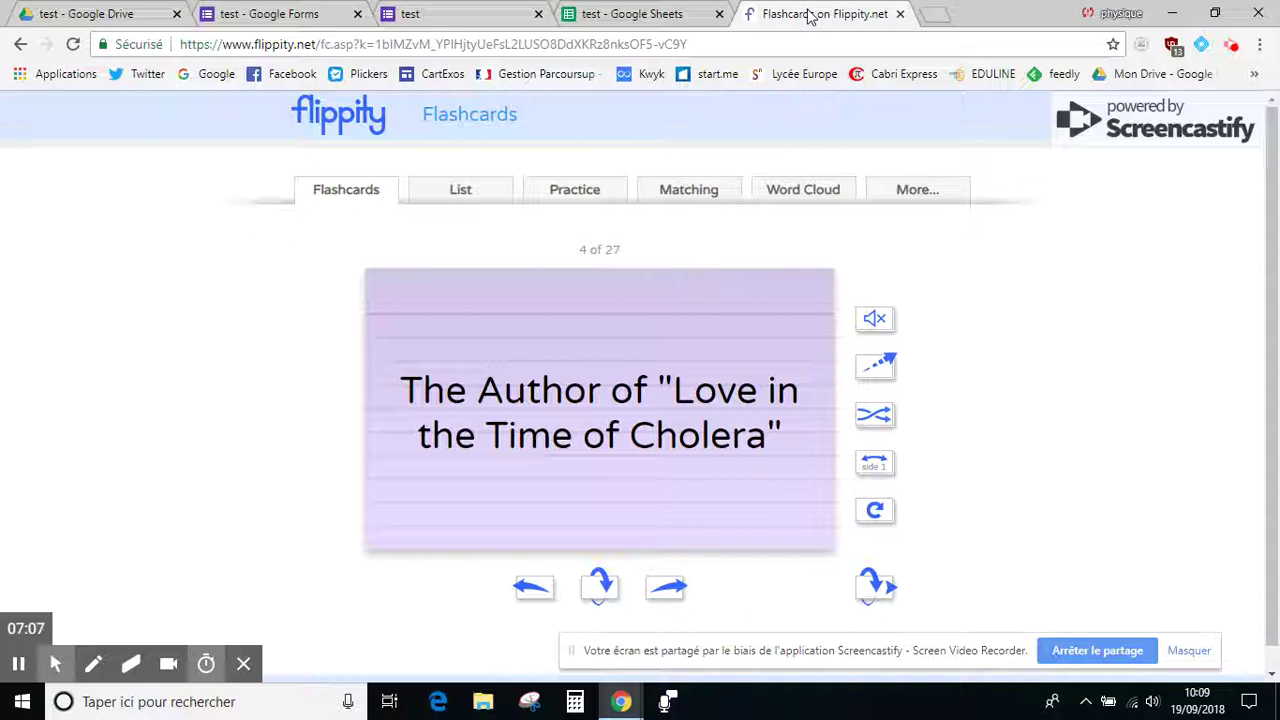